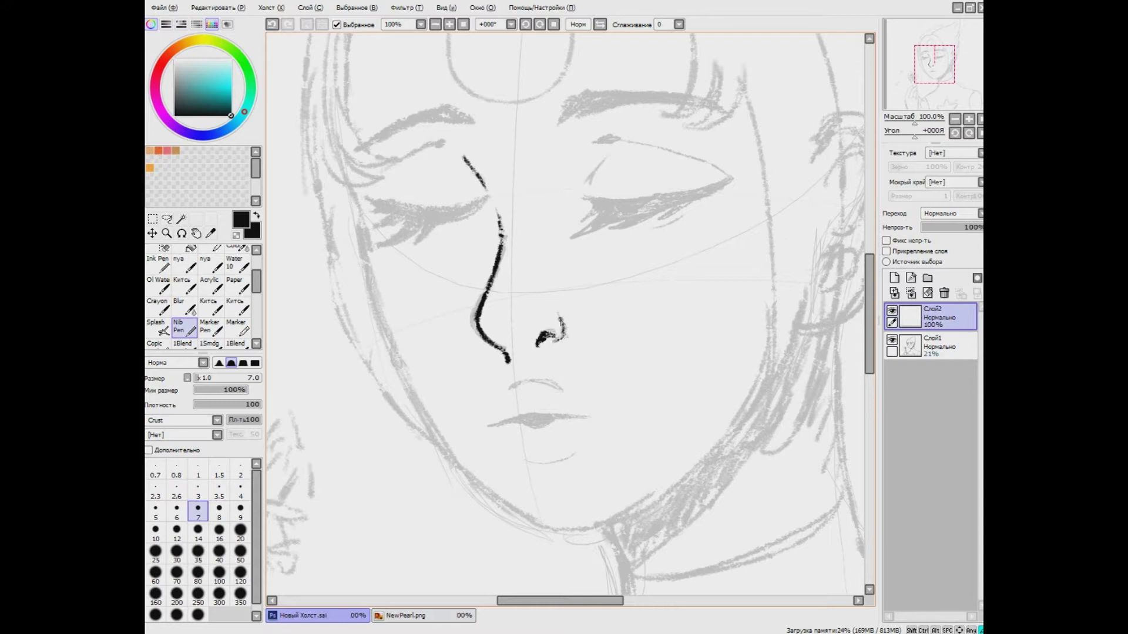
Ink the parted mouth with a dark centre, plus the contours of the upper and lower lip, following the sketch.
{"action": "left_click_drag", "start_coordinate": [495, 430], "coordinate": [594, 421]}
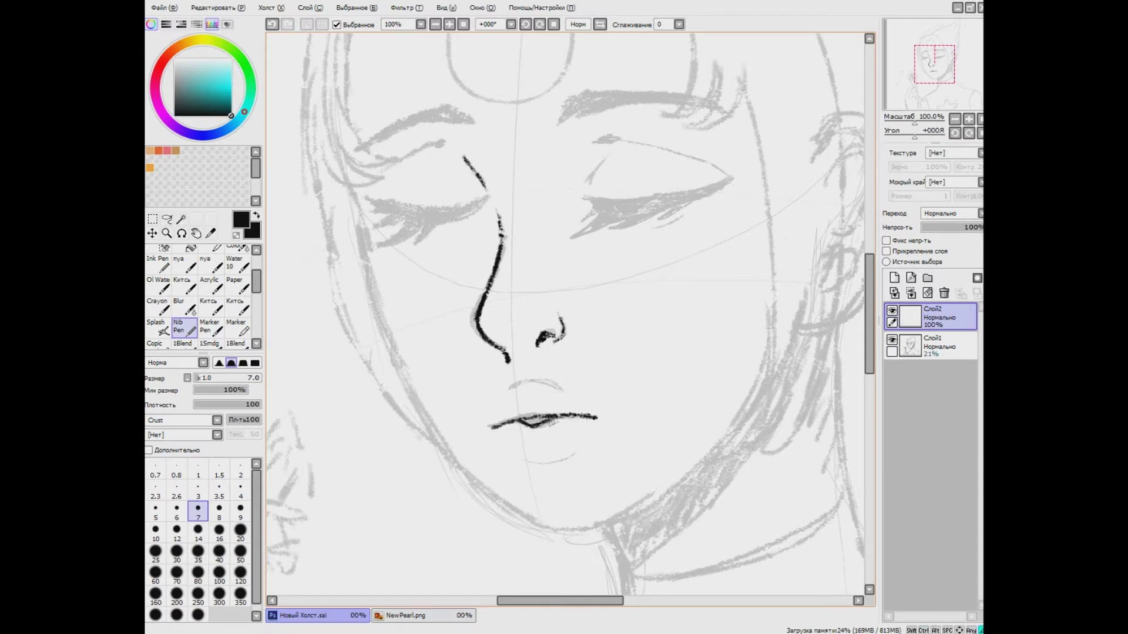
{"action": "scroll", "coordinate": [563, 312], "scroll_direction": "up", "scroll_amount": 3}
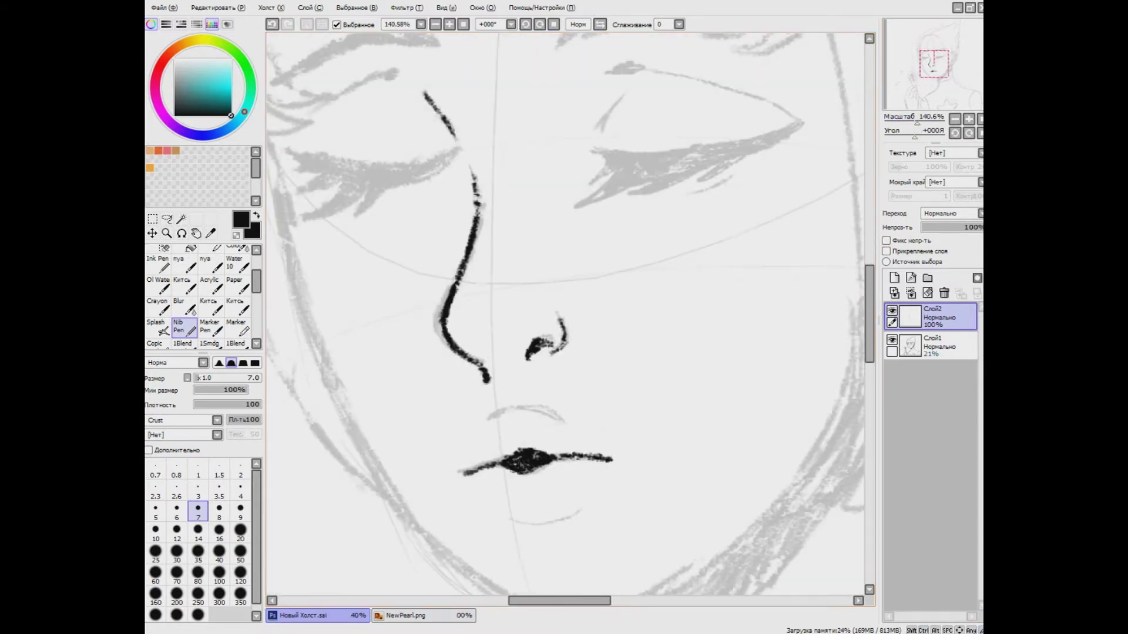
{"action": "left_click_drag", "start_coordinate": [560, 418], "coordinate": [487, 413]}
{"action": "left_click_drag", "start_coordinate": [499, 521], "coordinate": [568, 511]}
Compare the drawing with the line layer hidden and shown, and tidy the mouth line with the eraser at size 9.
{"action": "scroll", "coordinate": [528, 517], "scroll_direction": "down", "scroll_amount": 11}
{"action": "left_click", "coordinate": [892, 311]}
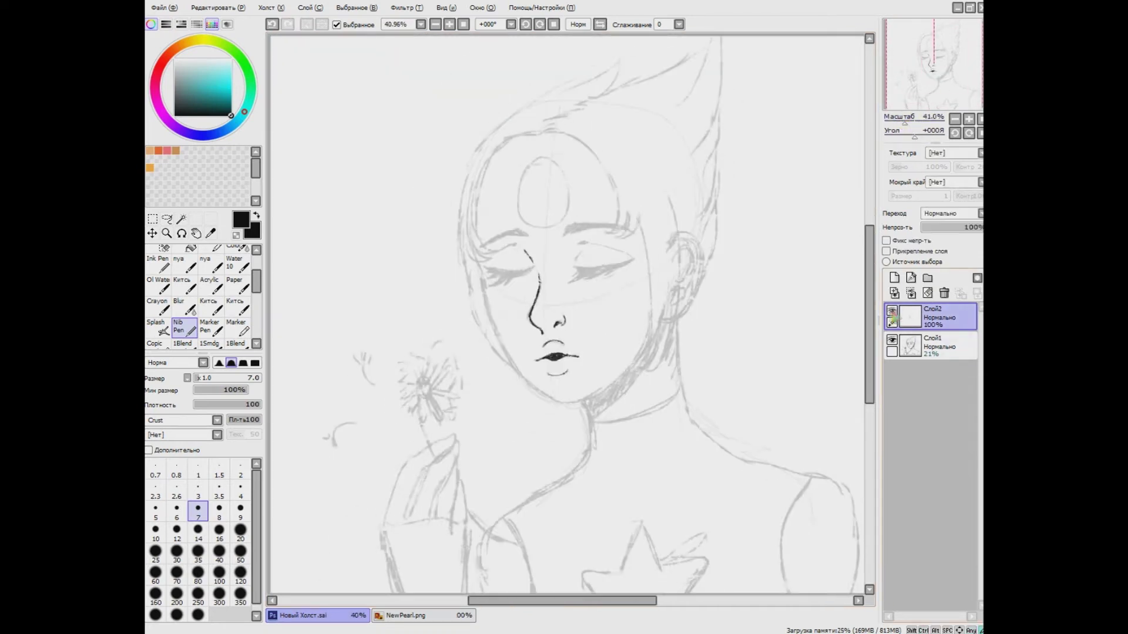
{"action": "left_click", "coordinate": [891, 311]}
{"action": "scroll", "coordinate": [564, 317], "scroll_direction": "up", "scroll_amount": 6}
{"action": "key", "text": "e"}
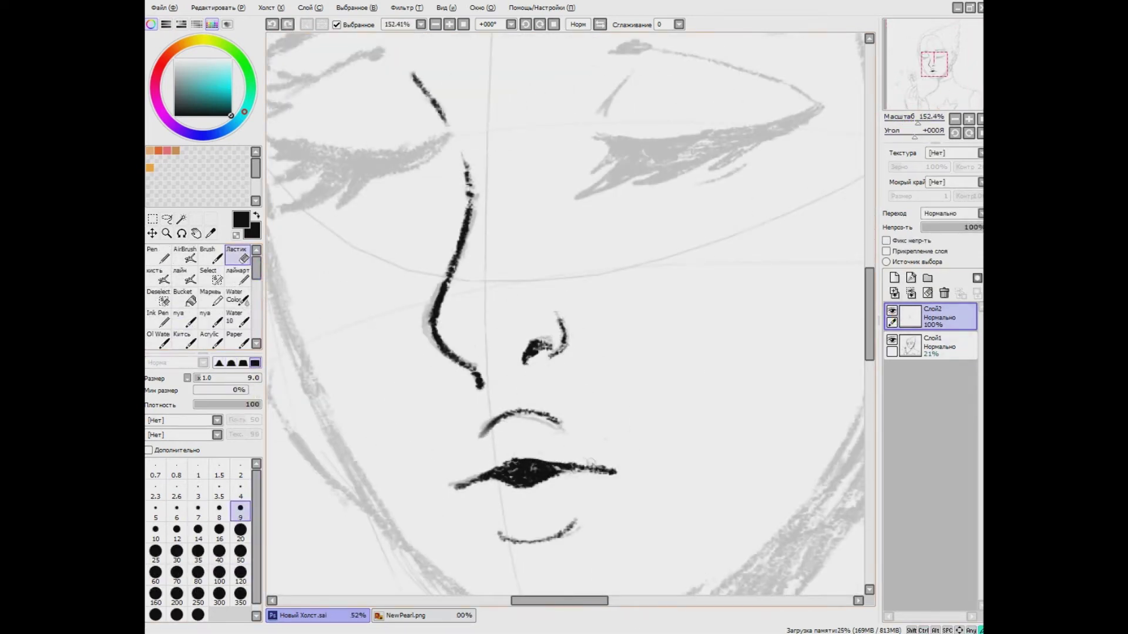
{"action": "scroll", "coordinate": [563, 317], "scroll_direction": "down", "scroll_amount": 6}
Ink the face outline from the left temple around the chin to the right cheek with the Nib Pen at size 7.
{"action": "left_click_drag", "start_coordinate": [256, 267], "coordinate": [256, 281]}
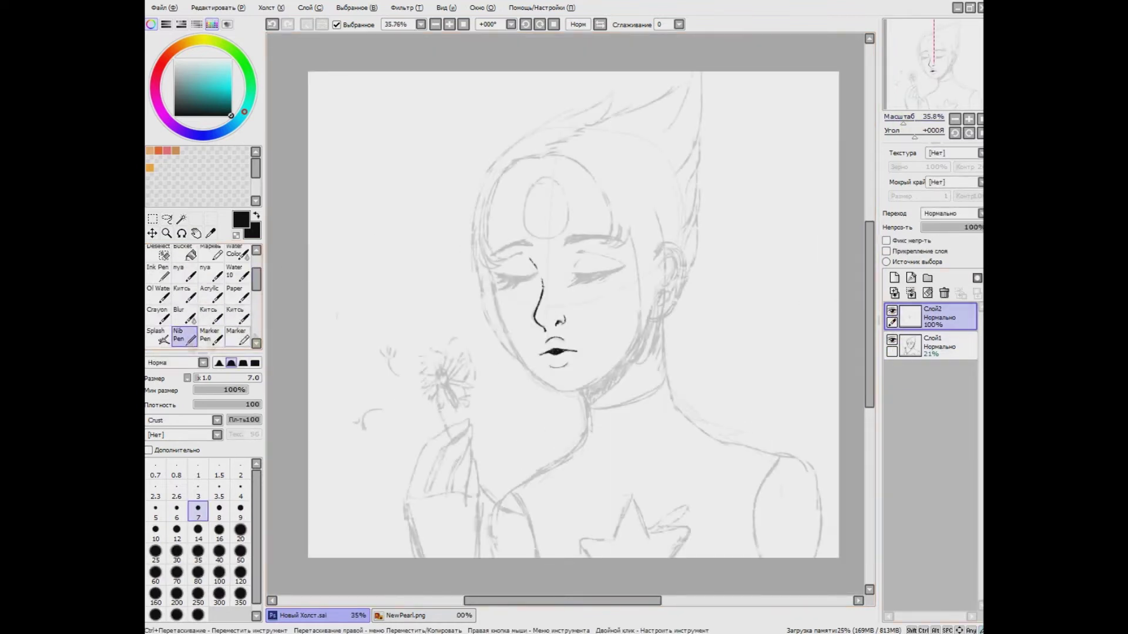
{"action": "left_click", "coordinate": [184, 335]}
{"action": "scroll", "coordinate": [691, 231], "scroll_direction": "up", "scroll_amount": 3}
{"action": "mouse_move", "coordinate": [414, 254]}
{"action": "left_mouse_down"}
{"action": "mouse_move", "coordinate": [460, 385]}
{"action": "mouse_move", "coordinate": [423, 320]}
{"action": "mouse_move", "coordinate": [533, 464]}
{"action": "mouse_move", "coordinate": [555, 475]}
{"action": "mouse_move", "coordinate": [601, 469]}
{"action": "mouse_move", "coordinate": [690, 396]}
{"action": "left_mouse_up"}
Ink the pointed hair strands hanging beside the right cheek, undoing strokes that miss the sketch.
{"action": "mouse_move", "coordinate": [700, 139]}
{"action": "left_mouse_down"}
{"action": "mouse_move", "coordinate": [684, 438]}
{"action": "mouse_move", "coordinate": [723, 432]}
{"action": "mouse_move", "coordinate": [758, 329]}
{"action": "left_mouse_up"}
{"action": "key", "text": "ctrl+z"}
{"action": "left_click_drag", "start_coordinate": [749, 400], "coordinate": [775, 194]}
{"action": "left_click_drag", "start_coordinate": [775, 194], "coordinate": [767, 116]}
{"action": "key", "text": "ctrl+z"}
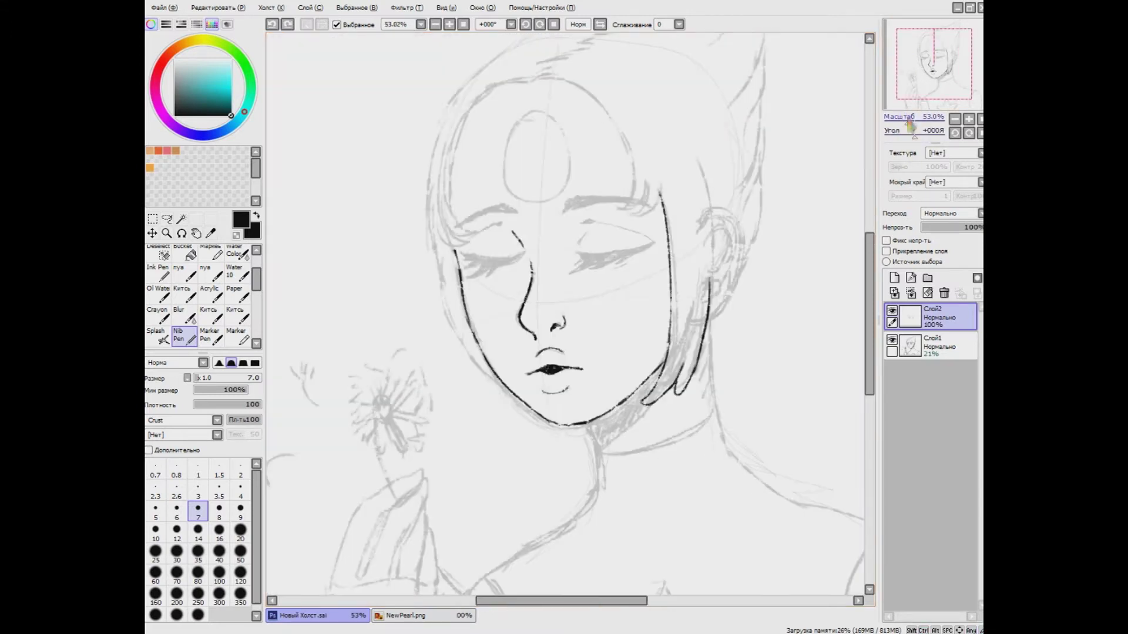
{"action": "scroll", "coordinate": [767, 117], "scroll_direction": "down", "scroll_amount": 1}
{"action": "left_click_drag", "start_coordinate": [773, 327], "coordinate": [781, 333]}
{"action": "left_click_drag", "start_coordinate": [784, 252], "coordinate": [804, 113]}
{"action": "scroll", "coordinate": [803, 112], "scroll_direction": "down", "scroll_amount": 2}
{"action": "key", "text": "ctrl+z"}
{"action": "key", "text": "ctrl+z"}
{"action": "key", "text": "ctrl+y"}
Ink the curved hair line running down in front of the ear and the ear's outer outline.
{"action": "scroll", "coordinate": [695, 348], "scroll_direction": "up", "scroll_amount": 1}
{"action": "mouse_move", "coordinate": [683, 226]}
{"action": "left_mouse_down"}
{"action": "mouse_move", "coordinate": [728, 266]}
{"action": "mouse_move", "coordinate": [687, 344]}
{"action": "left_mouse_up"}
{"action": "key", "text": "ctrl+z"}
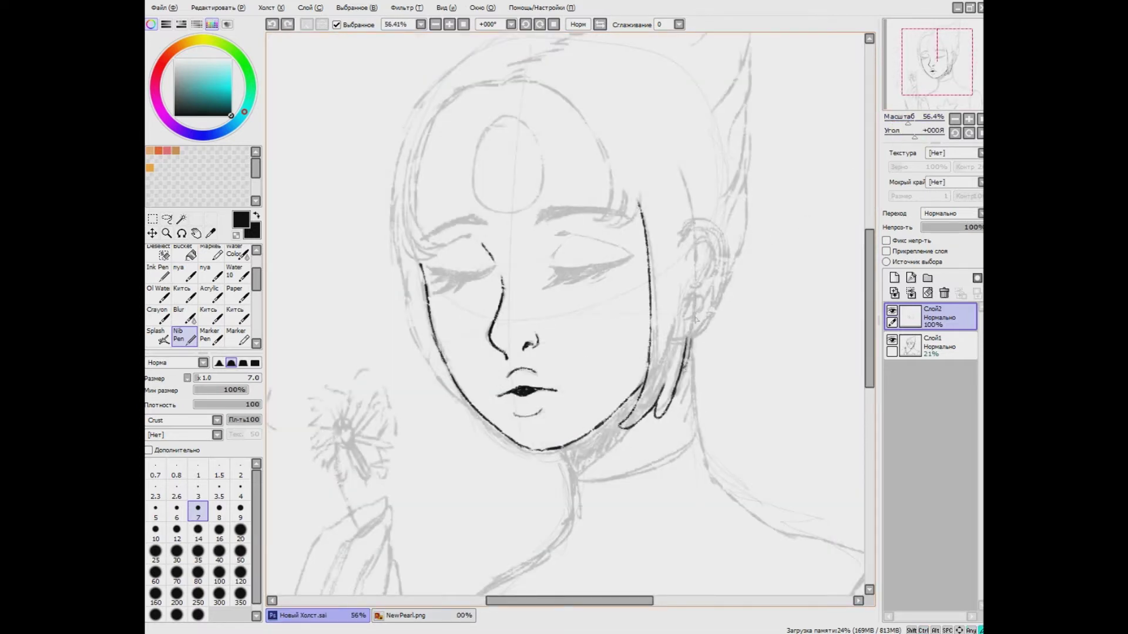
{"action": "mouse_move", "coordinate": [687, 360]}
{"action": "left_mouse_down"}
{"action": "mouse_move", "coordinate": [696, 263]}
{"action": "mouse_move", "coordinate": [683, 171]}
{"action": "left_mouse_up"}
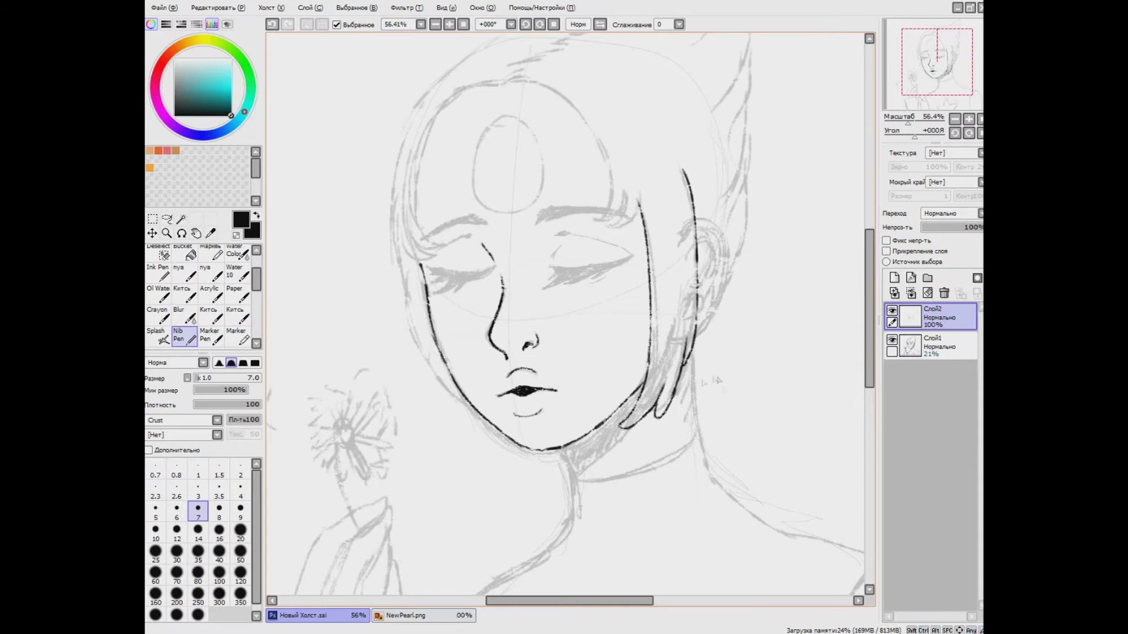
{"action": "left_click_drag", "start_coordinate": [696, 222], "coordinate": [697, 340]}
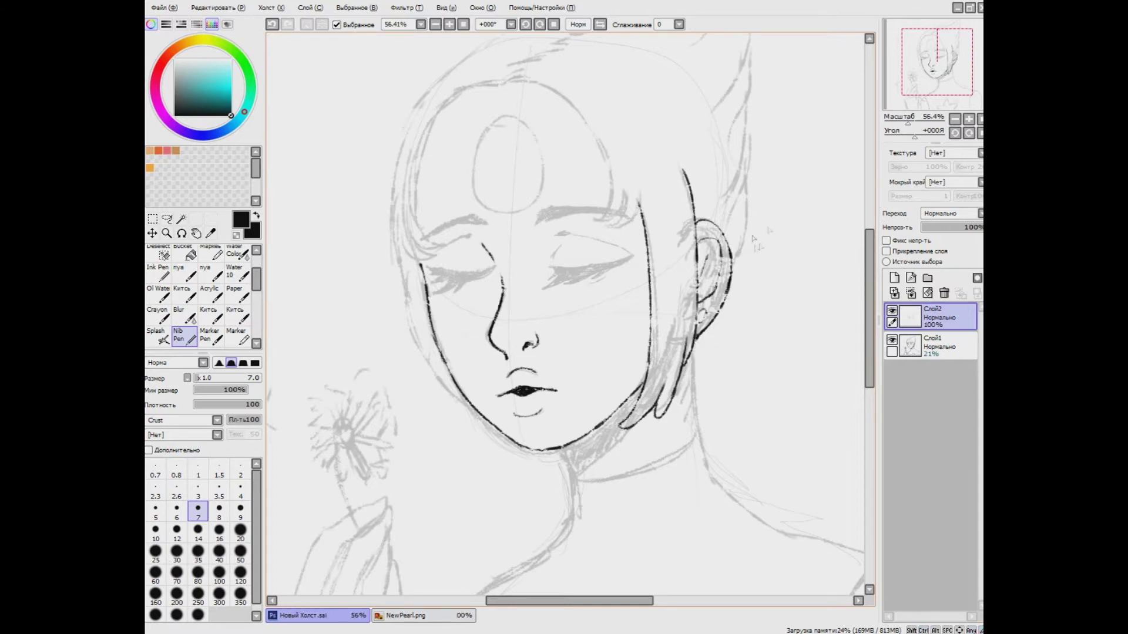
Ink the eyelid crease lines above the right closed eye and reduce the brush size to 4.
{"action": "scroll", "coordinate": [563, 311], "scroll_direction": "up", "scroll_amount": 5}
{"action": "left_click_drag", "start_coordinate": [557, 107], "coordinate": [525, 151]}
{"action": "mouse_move", "coordinate": [544, 79]}
{"action": "left_mouse_down"}
{"action": "mouse_move", "coordinate": [641, 82]}
{"action": "mouse_move", "coordinate": [596, 75]}
{"action": "mouse_move", "coordinate": [764, 141]}
{"action": "left_mouse_up"}
{"action": "key", "text": "ctrl+z"}
{"action": "key", "text": "bracketleft"}
{"action": "key", "text": "bracketleft"}
{"action": "key", "text": "bracketleft"}
{"action": "key", "text": "ctrl+0"}
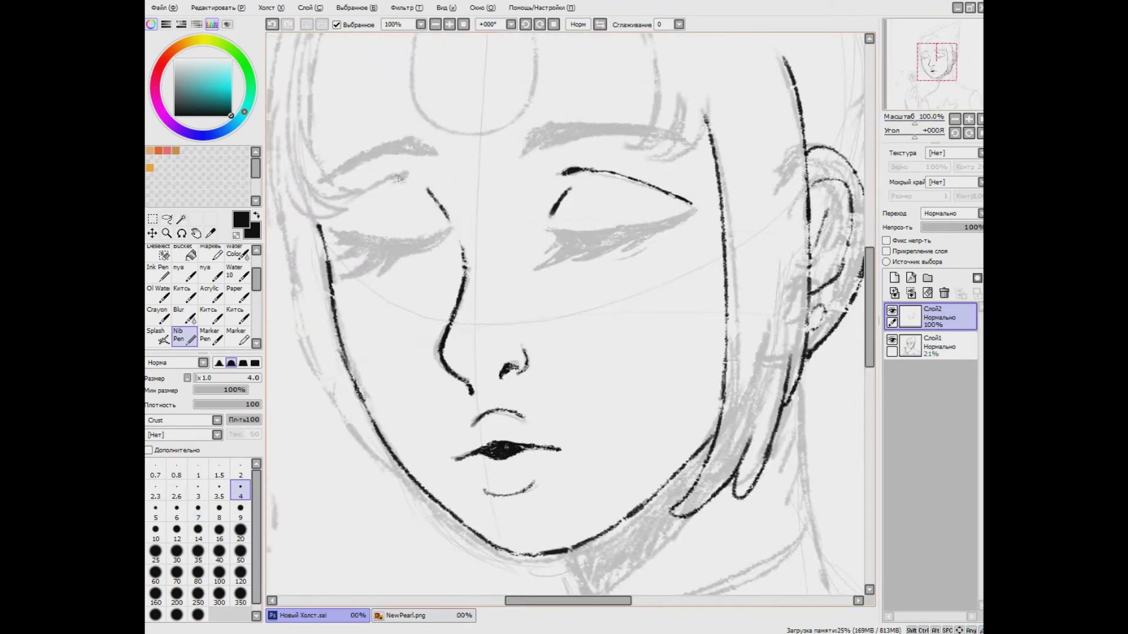
Draw a thin curved lash line along the lid edge of each closed eye at brush size 4.
{"action": "left_click_drag", "start_coordinate": [328, 227], "coordinate": [452, 229]}
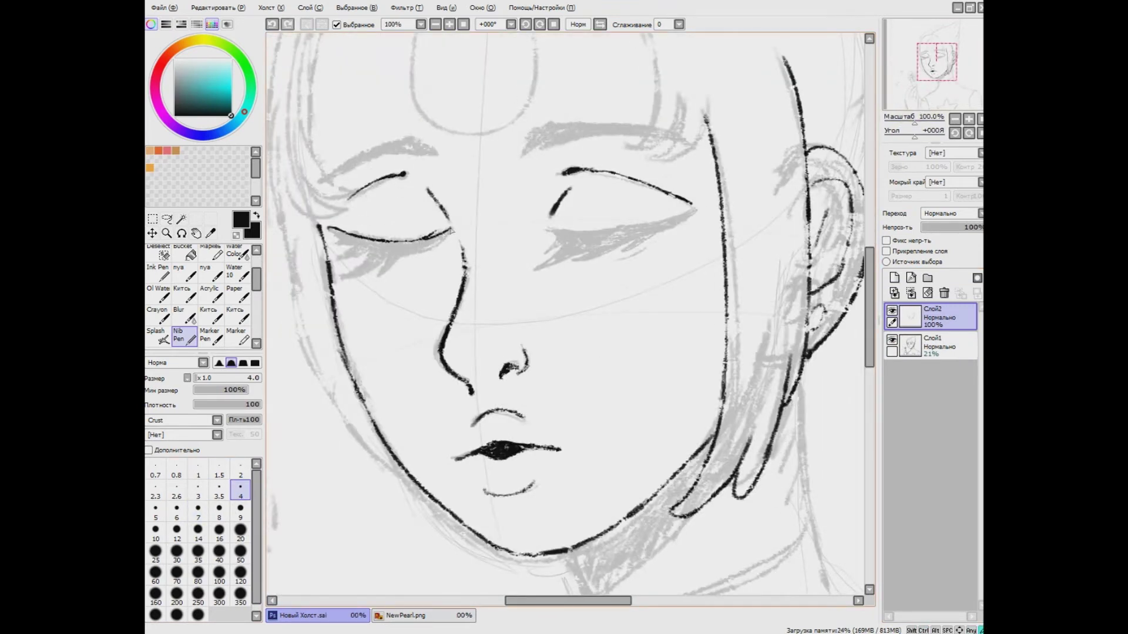
{"action": "left_click_drag", "start_coordinate": [565, 234], "coordinate": [663, 223]}
{"action": "key", "text": "ctrl+z"}
{"action": "left_click_drag", "start_coordinate": [546, 230], "coordinate": [661, 222]}
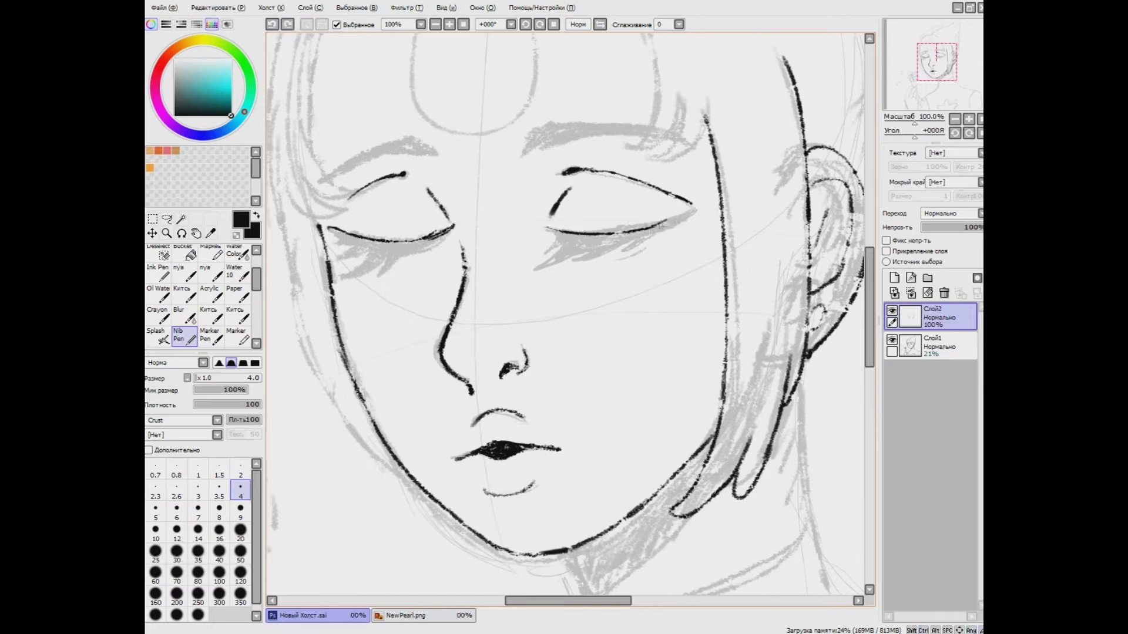
Thicken the lash lines of both closed eyes with the brush at size 9.
{"action": "key", "text": "bracketright"}
{"action": "key", "text": "bracketright"}
{"action": "key", "text": "bracketright"}
{"action": "key", "text": "bracketright"}
{"action": "key", "text": "bracketright"}
{"action": "mouse_move", "coordinate": [546, 234]}
{"action": "left_mouse_down"}
{"action": "mouse_move", "coordinate": [666, 229]}
{"action": "mouse_move", "coordinate": [705, 206]}
{"action": "mouse_move", "coordinate": [694, 209]}
{"action": "left_mouse_up"}
{"action": "key", "text": "ctrl+z"}
{"action": "key", "text": "ctrl+z"}
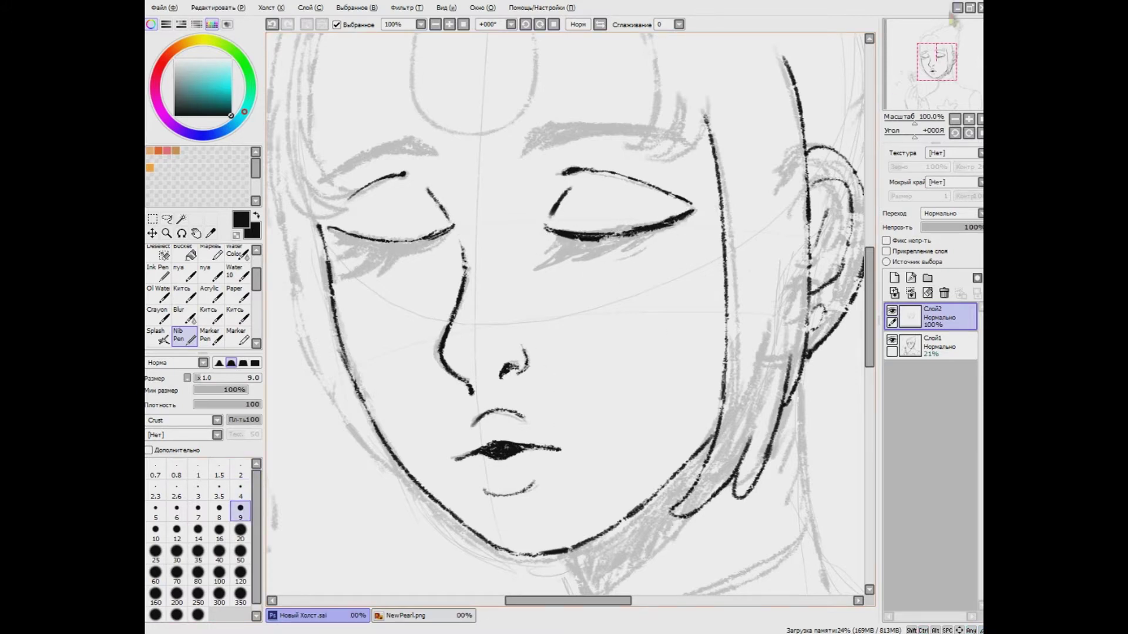
{"action": "mouse_move", "coordinate": [328, 228]}
{"action": "left_mouse_down"}
{"action": "mouse_move", "coordinate": [367, 251]}
{"action": "mouse_move", "coordinate": [870, 382]}
{"action": "left_mouse_up"}
Reinforce the left eye's lash line and outline its individual downward-curving lashes at brush size 4.
{"action": "key", "text": "bracketleft"}
{"action": "key", "text": "bracketleft"}
{"action": "key", "text": "bracketleft"}
{"action": "key", "text": "bracketleft"}
{"action": "key", "text": "bracketleft"}
{"action": "scroll", "coordinate": [582, 302], "scroll_direction": "up", "scroll_amount": 5}
{"action": "left_click_drag", "start_coordinate": [437, 197], "coordinate": [763, 176]}
{"action": "left_click_drag", "start_coordinate": [674, 227], "coordinate": [540, 308]}
{"action": "left_click_drag", "start_coordinate": [631, 222], "coordinate": [536, 321]}
{"action": "mouse_move", "coordinate": [594, 236]}
{"action": "left_mouse_down"}
{"action": "mouse_move", "coordinate": [536, 319]}
{"action": "mouse_move", "coordinate": [417, 326]}
{"action": "left_mouse_up"}
{"action": "mouse_move", "coordinate": [520, 230]}
{"action": "left_mouse_down"}
{"action": "mouse_move", "coordinate": [421, 323]}
{"action": "mouse_move", "coordinate": [415, 268]}
{"action": "left_mouse_up"}
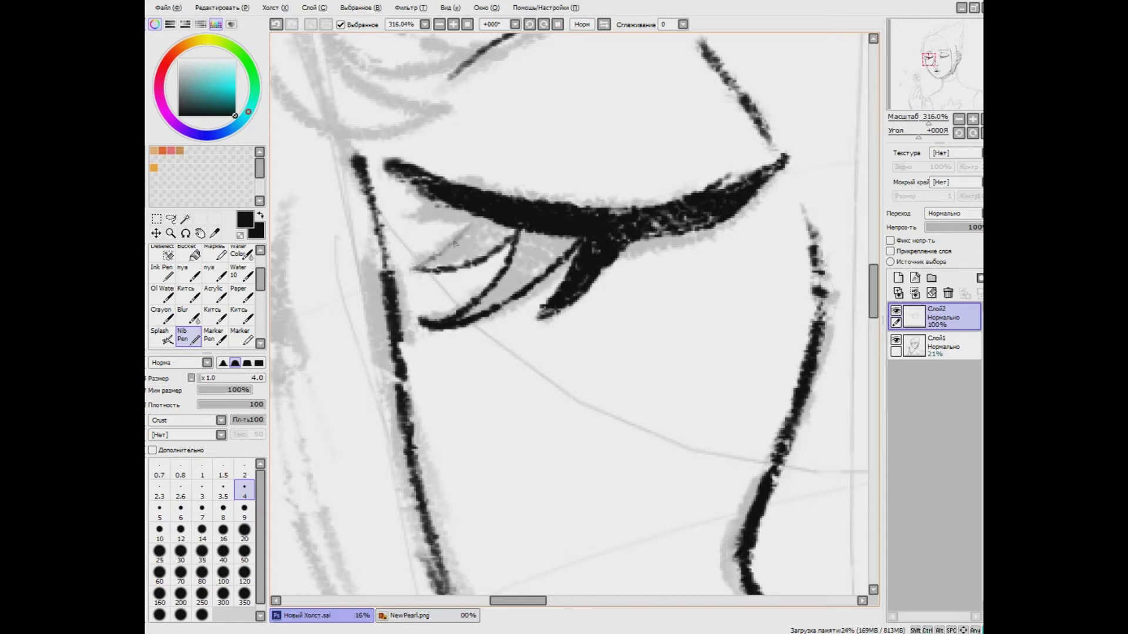
{"action": "mouse_move", "coordinate": [482, 229]}
{"action": "left_mouse_down"}
{"action": "mouse_move", "coordinate": [414, 267]}
{"action": "mouse_move", "coordinate": [388, 218]}
{"action": "mouse_move", "coordinate": [418, 268]}
{"action": "left_mouse_up"}
Fill the left eye's lashes solid black with the brush at size 9.
{"action": "key", "text": "bracketright"}
{"action": "key", "text": "bracketright"}
{"action": "key", "text": "bracketright"}
{"action": "key", "text": "bracketright"}
{"action": "key", "text": "bracketright"}
{"action": "mouse_move", "coordinate": [552, 235]}
{"action": "left_mouse_down"}
{"action": "mouse_move", "coordinate": [481, 306]}
{"action": "mouse_move", "coordinate": [491, 302]}
{"action": "left_mouse_up"}
{"action": "left_click_drag", "start_coordinate": [458, 212], "coordinate": [408, 226]}
{"action": "scroll", "coordinate": [569, 319], "scroll_direction": "down", "scroll_amount": 1}
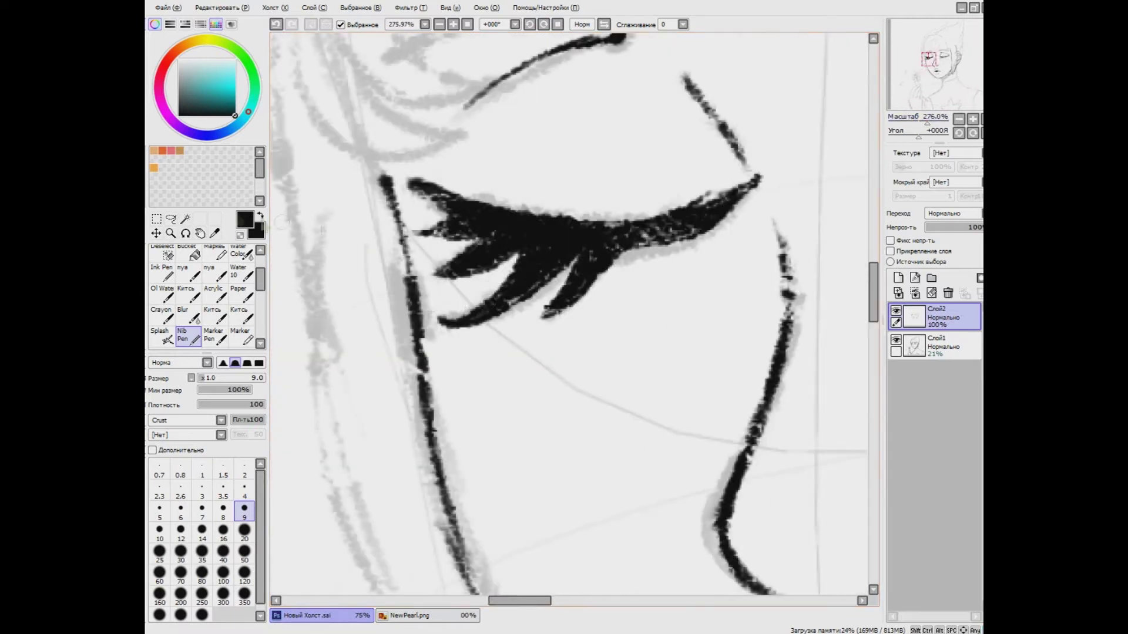
Sharpen the tips of the left eye's lashes with the size 9 eraser and compare the line layer on and off.
{"action": "key", "text": "e"}
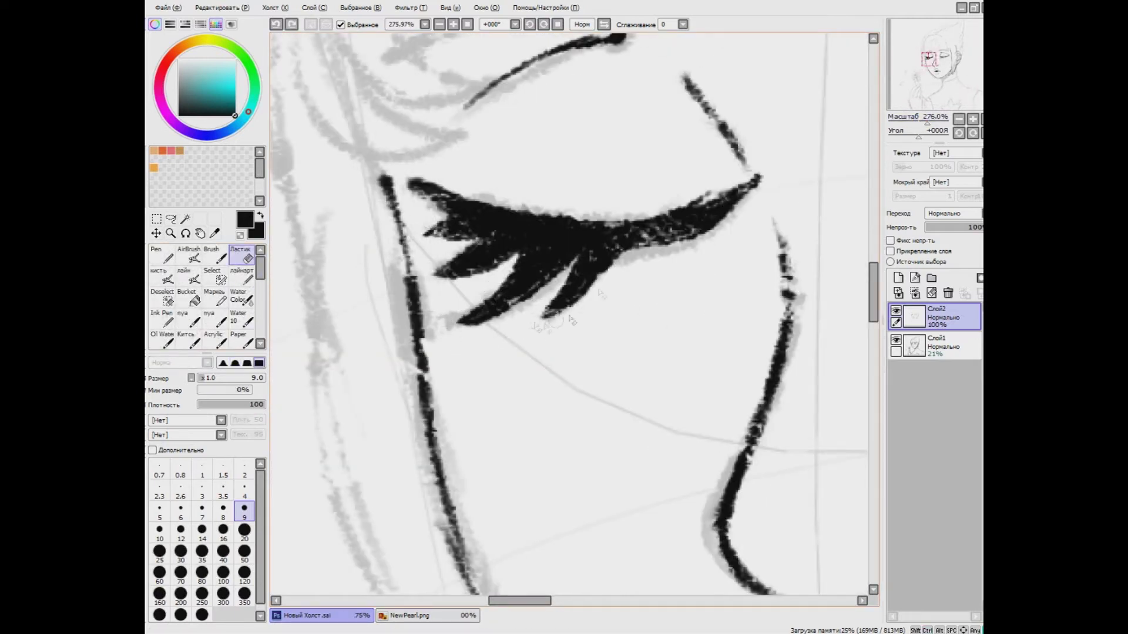
{"action": "scroll", "coordinate": [535, 323], "scroll_direction": "down", "scroll_amount": 6}
{"action": "scroll", "coordinate": [588, 294], "scroll_direction": "up", "scroll_amount": 3}
{"action": "left_click", "coordinate": [896, 312]}
{"action": "left_click", "coordinate": [896, 311]}
Enlarge the eraser to size 20 and clean up the area around the right eye's lashes.
{"action": "key", "text": "bracketright"}
{"action": "key", "text": "bracketright"}
{"action": "key", "text": "bracketright"}
{"action": "key", "text": "bracketright"}
{"action": "key", "text": "bracketright"}
{"action": "mouse_move", "coordinate": [573, 297]}
{"action": "left_mouse_down"}
{"action": "mouse_move", "coordinate": [576, 315]}
{"action": "mouse_move", "coordinate": [555, 297]}
{"action": "mouse_move", "coordinate": [760, 275]}
{"action": "left_mouse_up"}
Lasso the lashes of each eye and cut and paste them onto layers of their own.
{"action": "left_click", "coordinate": [934, 345]}
{"action": "left_click", "coordinate": [170, 218]}
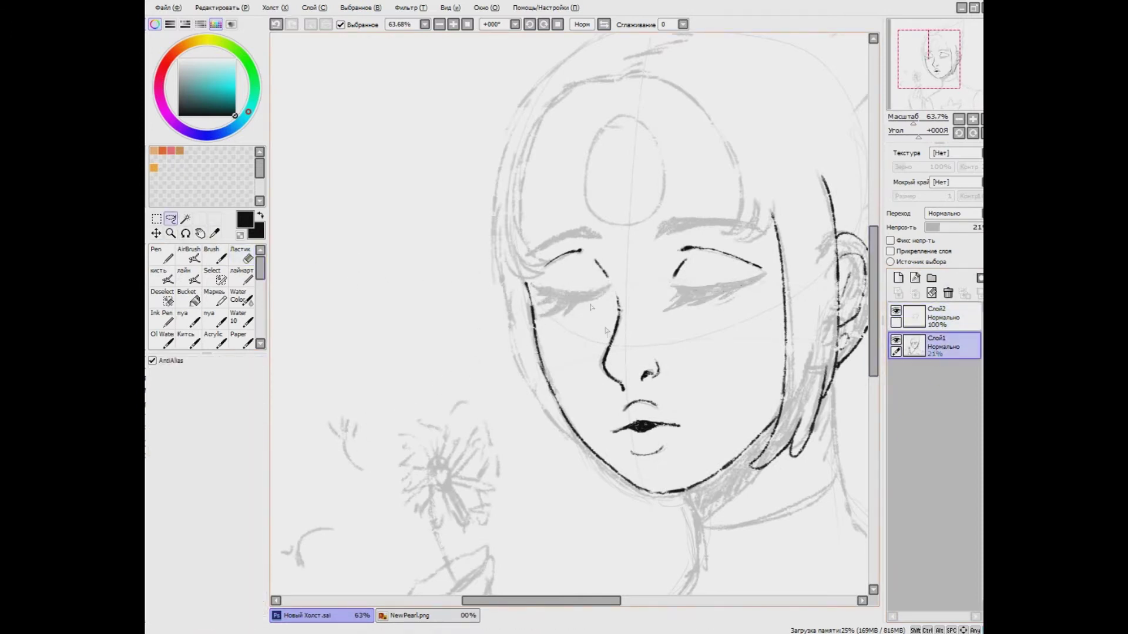
{"action": "left_click_drag", "start_coordinate": [614, 287], "coordinate": [552, 329]}
{"action": "key", "text": "ctrl+x"}
{"action": "key", "text": "ctrl+v"}
{"action": "mouse_move", "coordinate": [696, 273]}
{"action": "left_mouse_down"}
{"action": "mouse_move", "coordinate": [659, 294]}
{"action": "mouse_move", "coordinate": [763, 273]}
{"action": "left_mouse_up"}
{"action": "left_click", "coordinate": [938, 379]}
{"action": "key", "text": "ctrl+x"}
{"action": "key", "text": "ctrl+v"}
Clear the selection and merge the pasted lashes down into the line layer.
{"action": "key", "text": "e"}
{"action": "key", "text": "ctrl+d"}
{"action": "scroll", "coordinate": [694, 325], "scroll_direction": "up", "scroll_amount": 1}
{"action": "key", "text": "ctrl+e"}
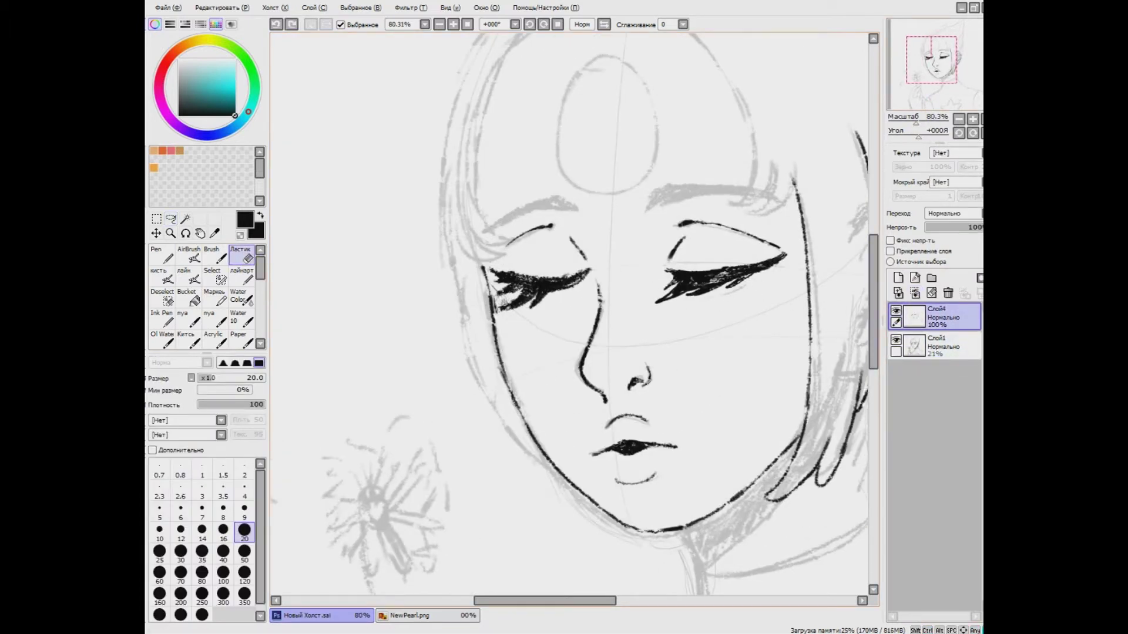
Thicken the left jaw line down to the chin with the Nib Pen at size 9.
{"action": "scroll", "coordinate": [574, 319], "scroll_direction": "down", "scroll_amount": 7}
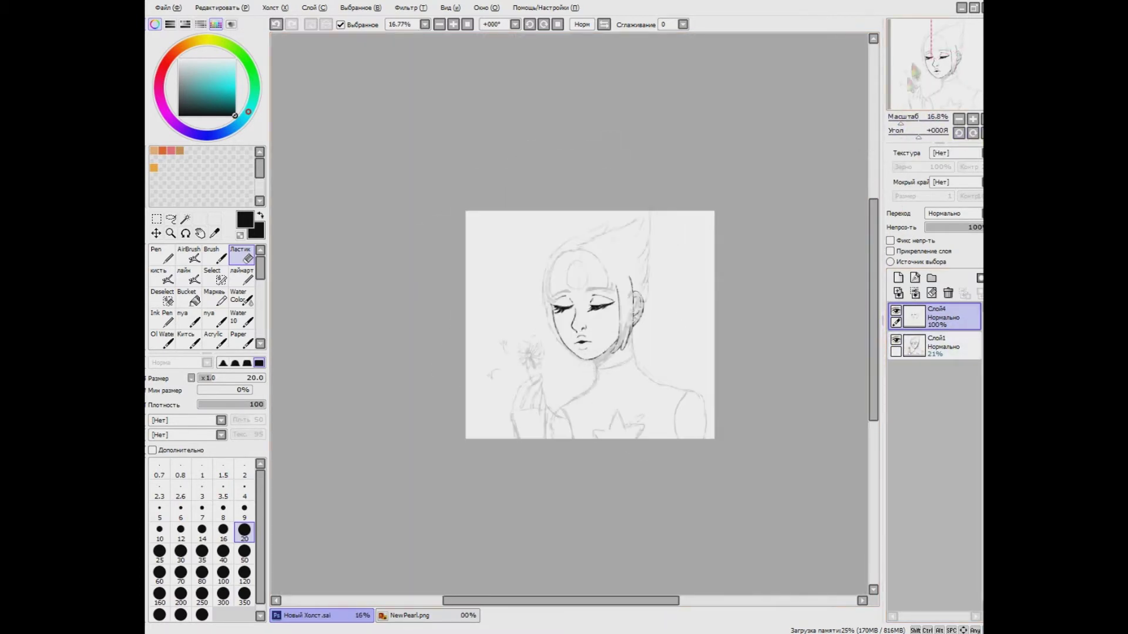
{"action": "scroll", "coordinate": [574, 319], "scroll_direction": "up", "scroll_amount": 2}
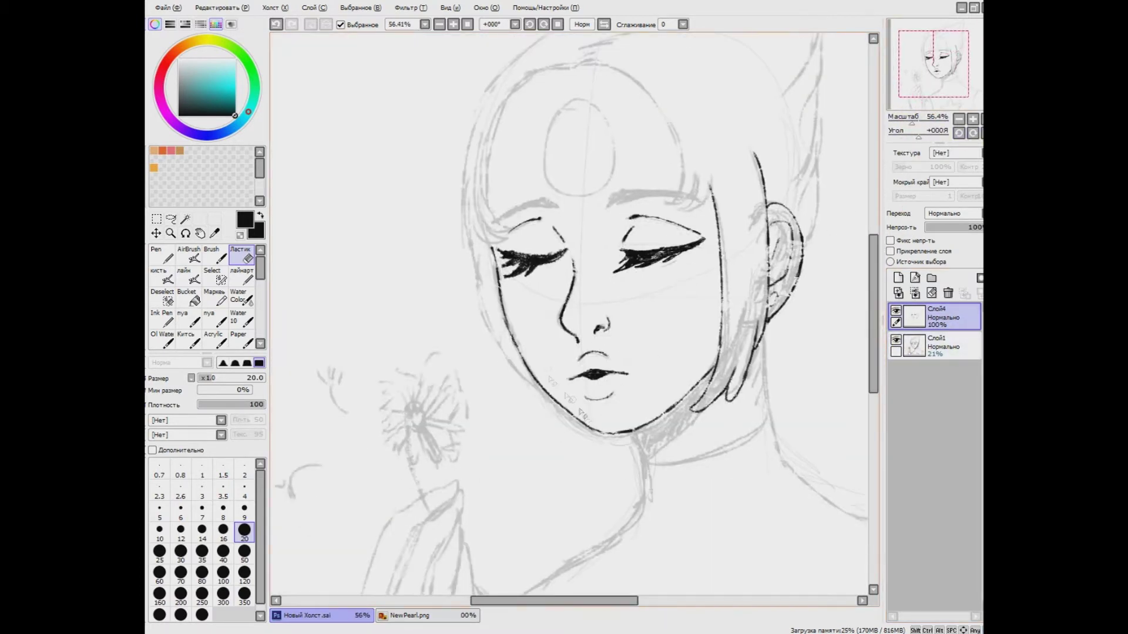
{"action": "left_click", "coordinate": [162, 256]}
{"action": "scroll", "coordinate": [208, 279], "scroll_direction": "down", "scroll_amount": 2}
{"action": "left_click", "coordinate": [182, 339]}
{"action": "left_click_drag", "start_coordinate": [531, 373], "coordinate": [614, 435]}
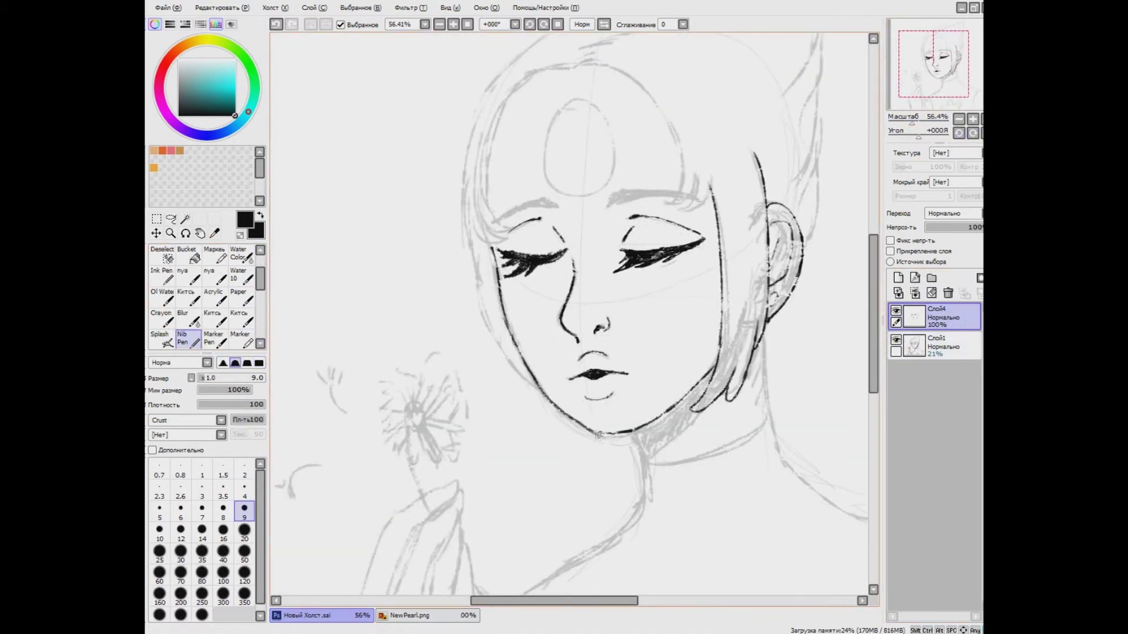
Ink both sides of the neck and hatch the dark shadow beneath the jaw.
{"action": "scroll", "coordinate": [574, 319], "scroll_direction": "up", "scroll_amount": 1}
{"action": "left_click_drag", "start_coordinate": [641, 443], "coordinate": [624, 546]}
{"action": "mouse_move", "coordinate": [772, 325]}
{"action": "left_mouse_down"}
{"action": "mouse_move", "coordinate": [784, 457]}
{"action": "mouse_move", "coordinate": [804, 481]}
{"action": "left_mouse_up"}
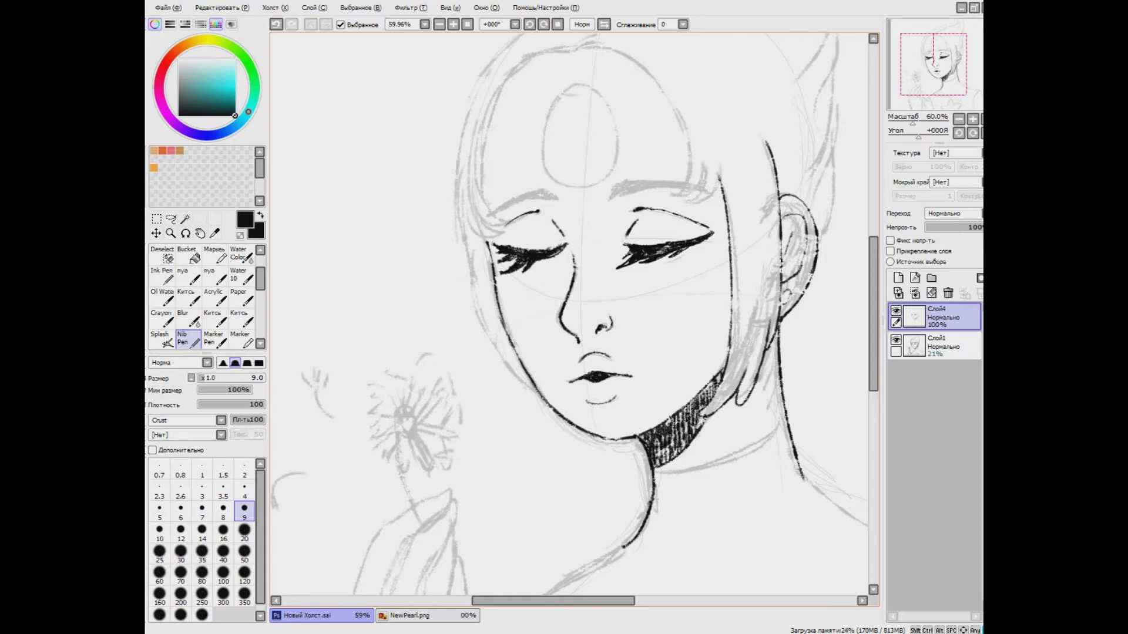
Ink and fill both eyebrows in black over the sketch, tidying their ends with the eraser.
{"action": "key", "text": "ctrl+0"}
{"action": "left_click_drag", "start_coordinate": [494, 123], "coordinate": [549, 114]}
{"action": "mouse_move", "coordinate": [441, 150]}
{"action": "left_mouse_down"}
{"action": "mouse_move", "coordinate": [547, 114]}
{"action": "mouse_move", "coordinate": [532, 106]}
{"action": "left_mouse_up"}
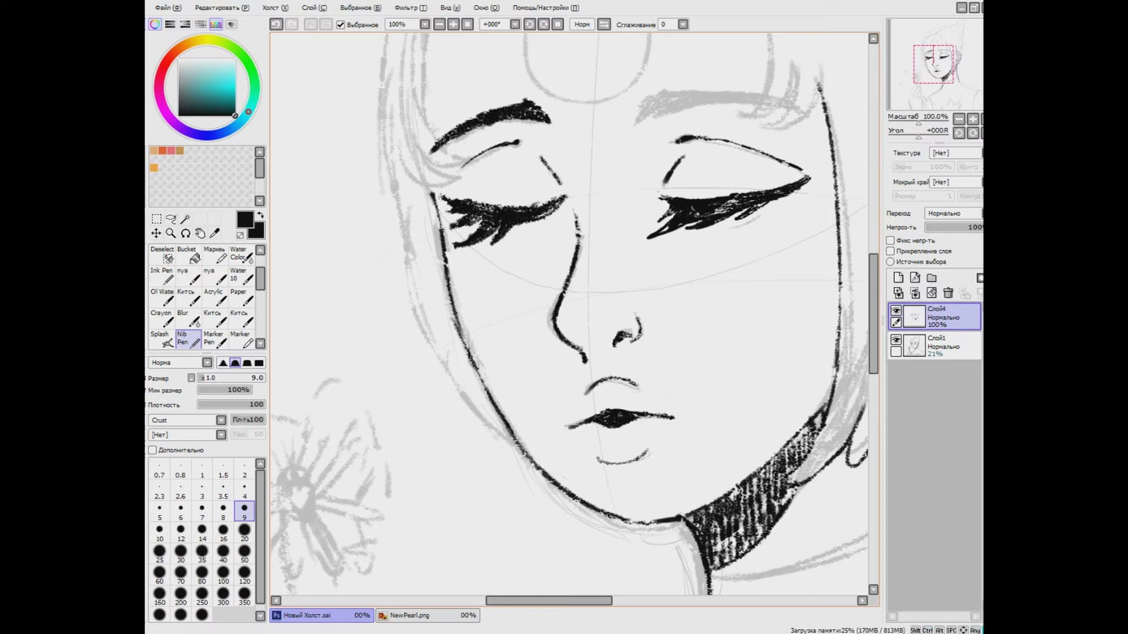
{"action": "mouse_move", "coordinate": [635, 121]}
{"action": "left_mouse_down"}
{"action": "mouse_move", "coordinate": [734, 97]}
{"action": "mouse_move", "coordinate": [805, 105]}
{"action": "left_mouse_up"}
{"action": "left_click_drag", "start_coordinate": [687, 111], "coordinate": [808, 107]}
{"action": "left_click_drag", "start_coordinate": [729, 109], "coordinate": [798, 106]}
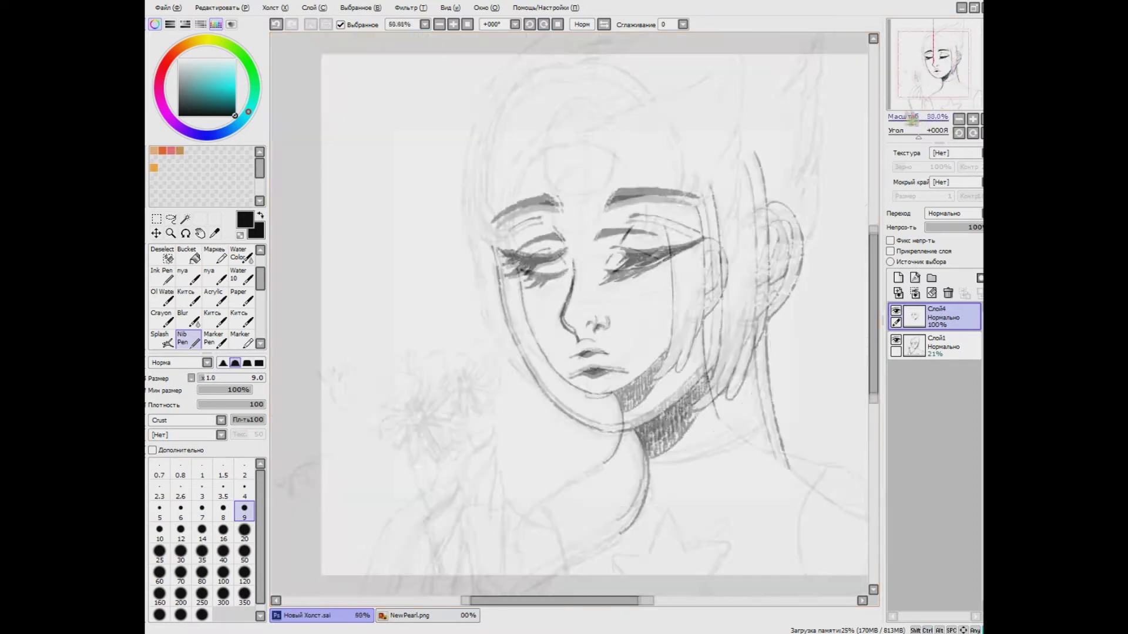
{"action": "key", "text": "e"}
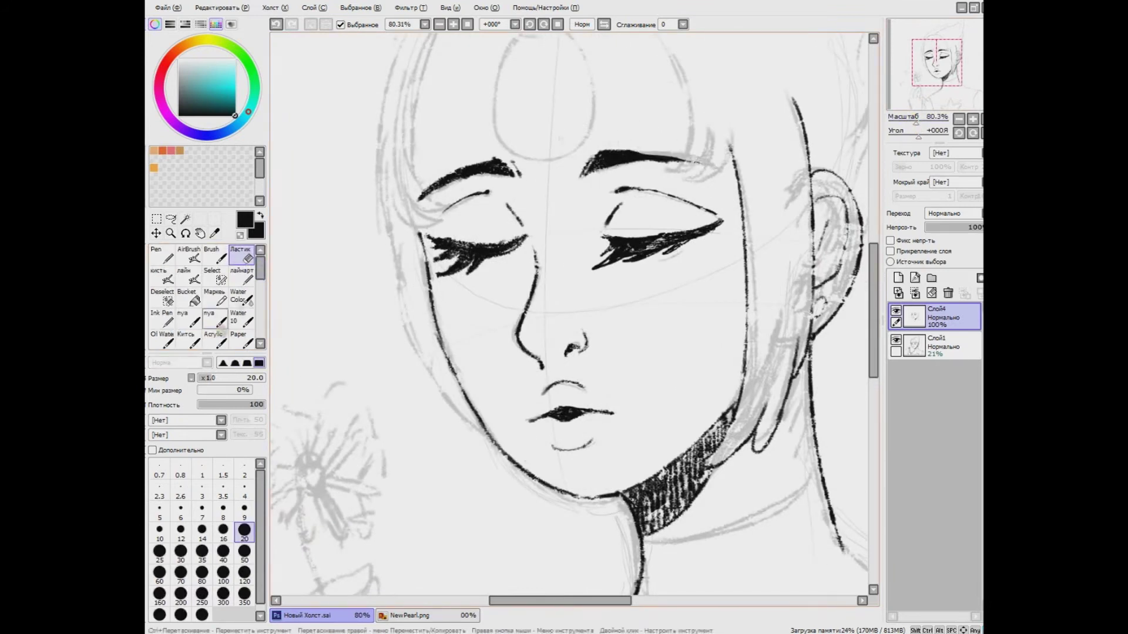
Ink the oval forehead gem with the Nib Pen at size 4 and a minimum size of 31%.
{"action": "scroll", "coordinate": [200, 294], "scroll_direction": "down", "scroll_amount": 3}
{"action": "left_click", "coordinate": [187, 319]}
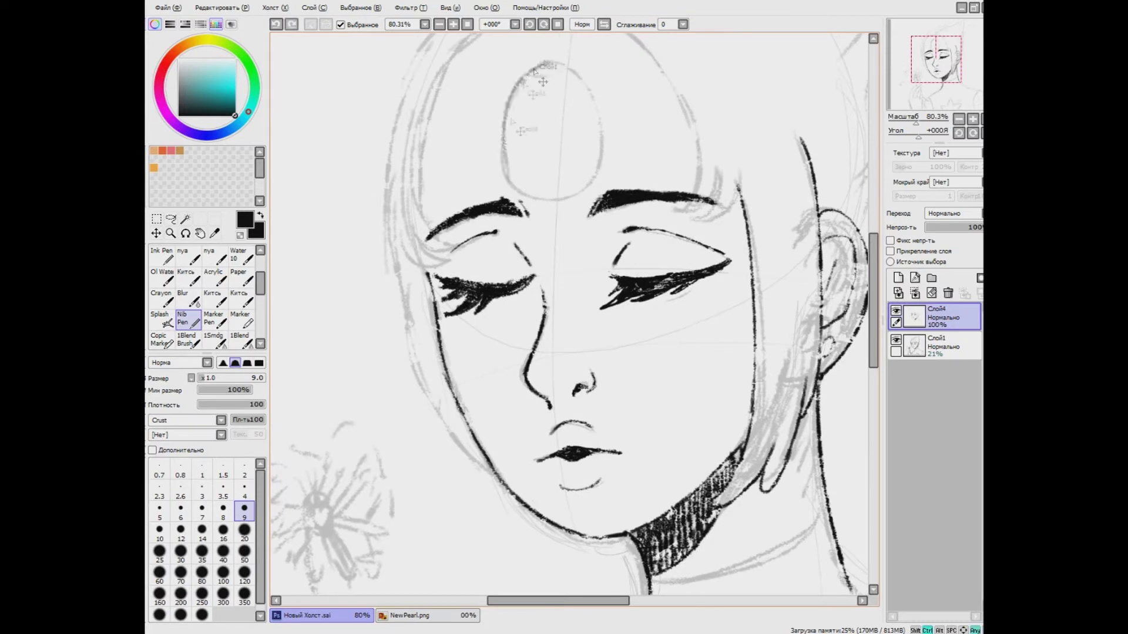
{"action": "mouse_move", "coordinate": [555, 56]}
{"action": "left_mouse_down"}
{"action": "mouse_move", "coordinate": [490, 120]}
{"action": "mouse_move", "coordinate": [503, 135]}
{"action": "left_mouse_up"}
{"action": "key", "text": "ctrl+z"}
{"action": "left_click_drag", "start_coordinate": [237, 393], "coordinate": [219, 393]}
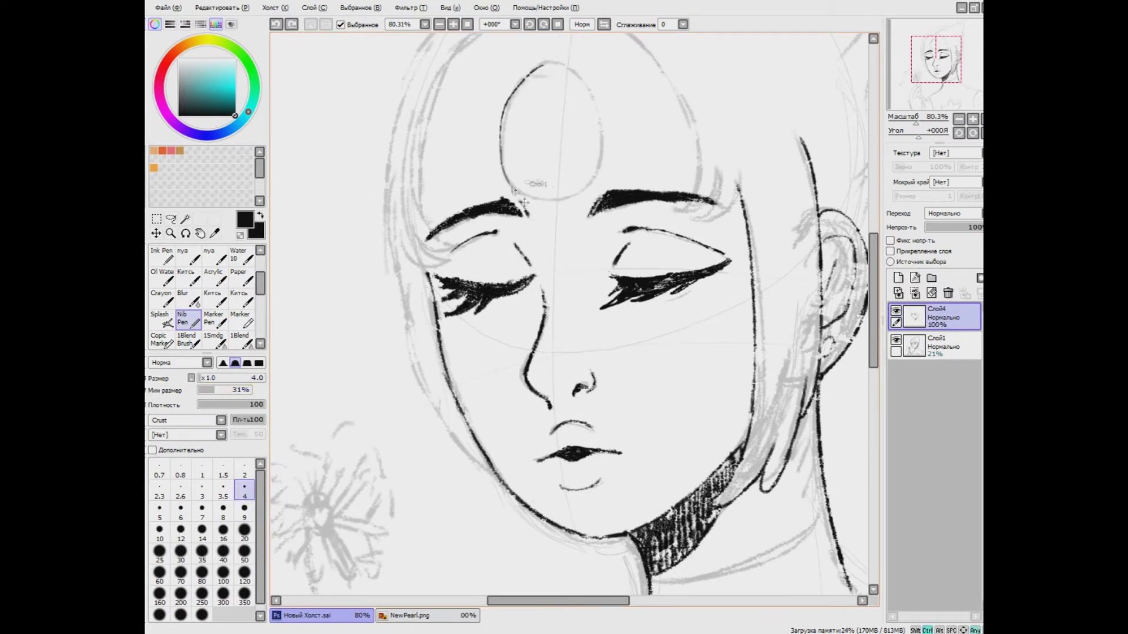
{"action": "left_click_drag", "start_coordinate": [558, 62], "coordinate": [598, 126]}
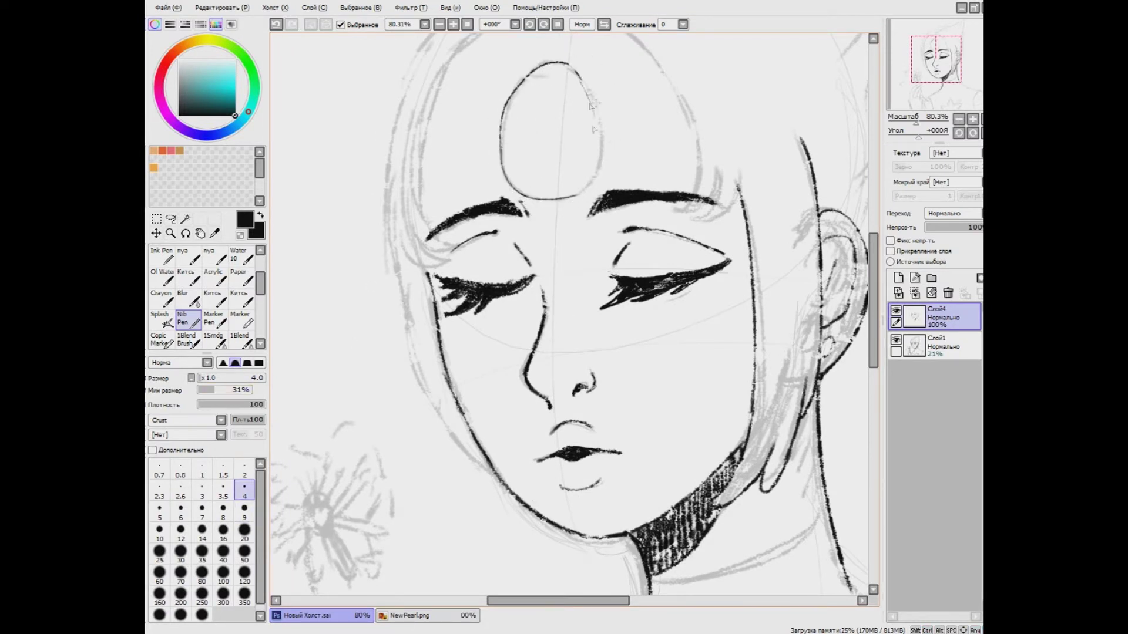
{"action": "scroll", "coordinate": [603, 183], "scroll_direction": "up", "scroll_amount": 2}
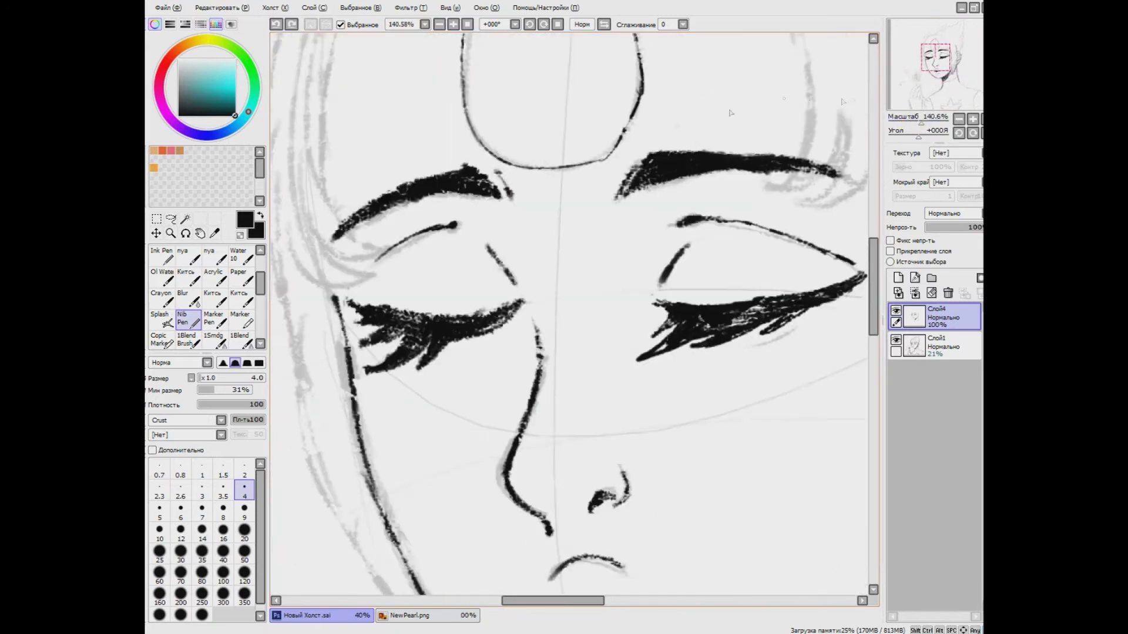
Ink the arched hairline around the forehead on both sides of the parting at brush size 9.
{"action": "scroll", "coordinate": [631, 117], "scroll_direction": "down", "scroll_amount": 4}
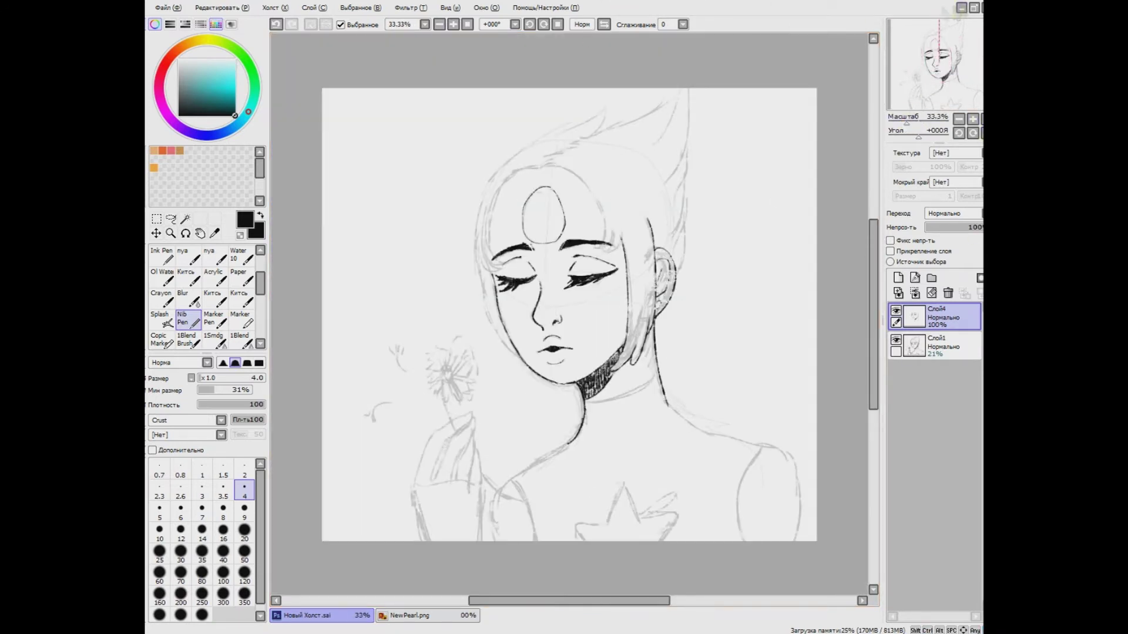
{"action": "scroll", "coordinate": [780, 206], "scroll_direction": "down", "scroll_amount": 2}
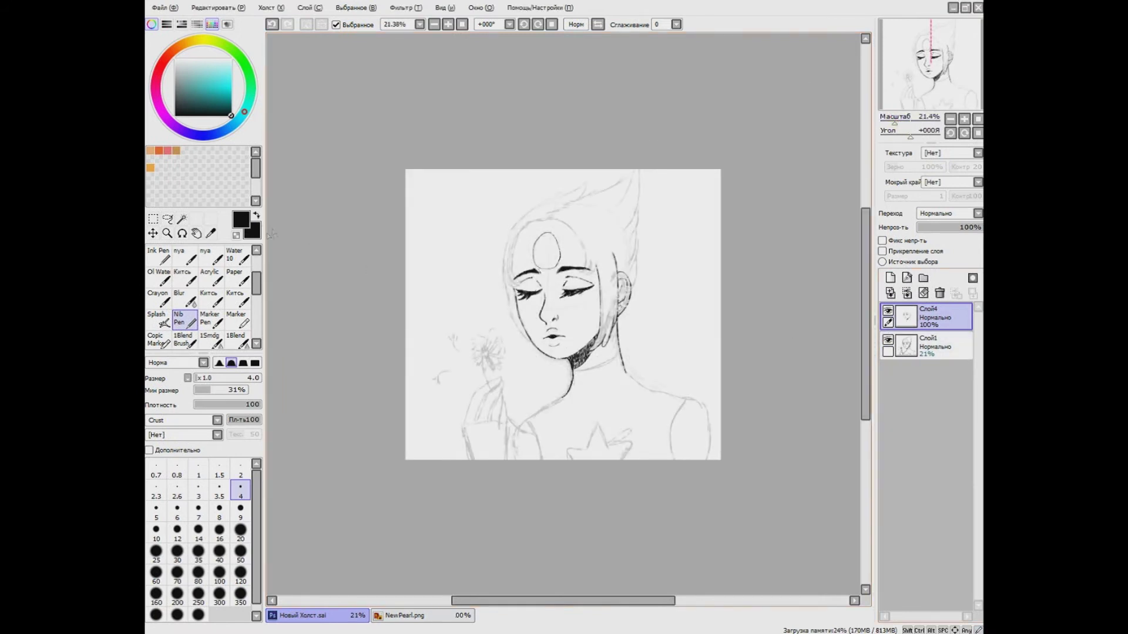
{"action": "scroll", "coordinate": [468, 139], "scroll_direction": "up", "scroll_amount": 3}
{"action": "left_click", "coordinate": [240, 511]}
{"action": "key", "text": "ctrl+z"}
{"action": "mouse_move", "coordinate": [478, 118]}
{"action": "left_mouse_down"}
{"action": "mouse_move", "coordinate": [435, 188]}
{"action": "mouse_move", "coordinate": [437, 273]}
{"action": "mouse_move", "coordinate": [427, 288]}
{"action": "left_mouse_up"}
{"action": "key", "text": "ctrl+z"}
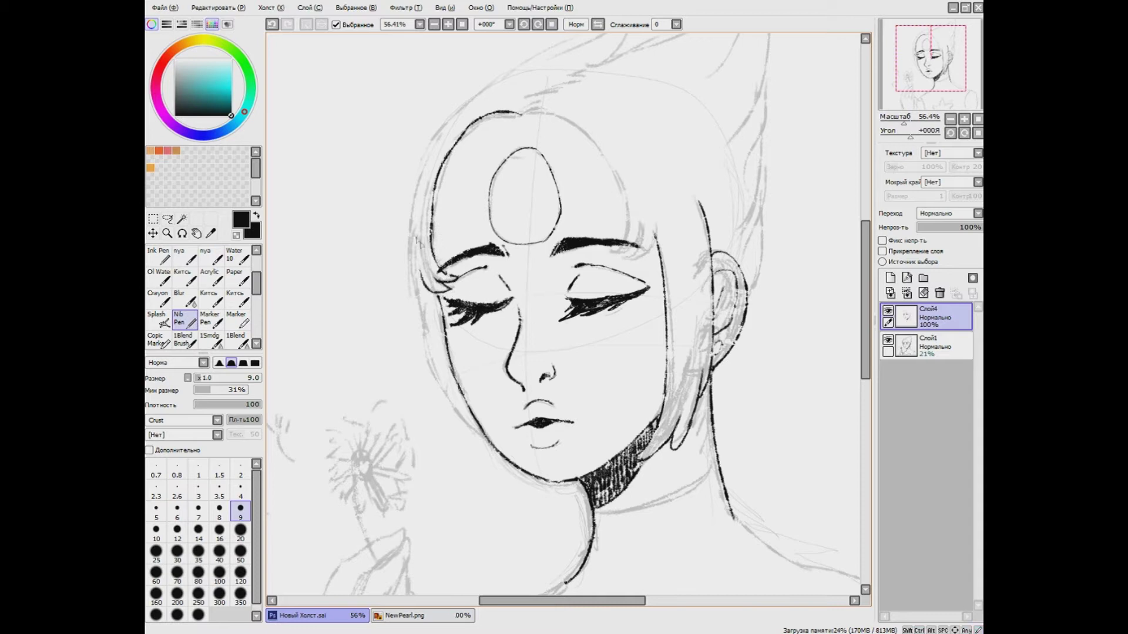
{"action": "mouse_move", "coordinate": [525, 116]}
{"action": "left_mouse_down"}
{"action": "mouse_move", "coordinate": [599, 157]}
{"action": "mouse_move", "coordinate": [627, 249]}
{"action": "left_mouse_up"}
{"action": "key", "text": "ctrl+z"}
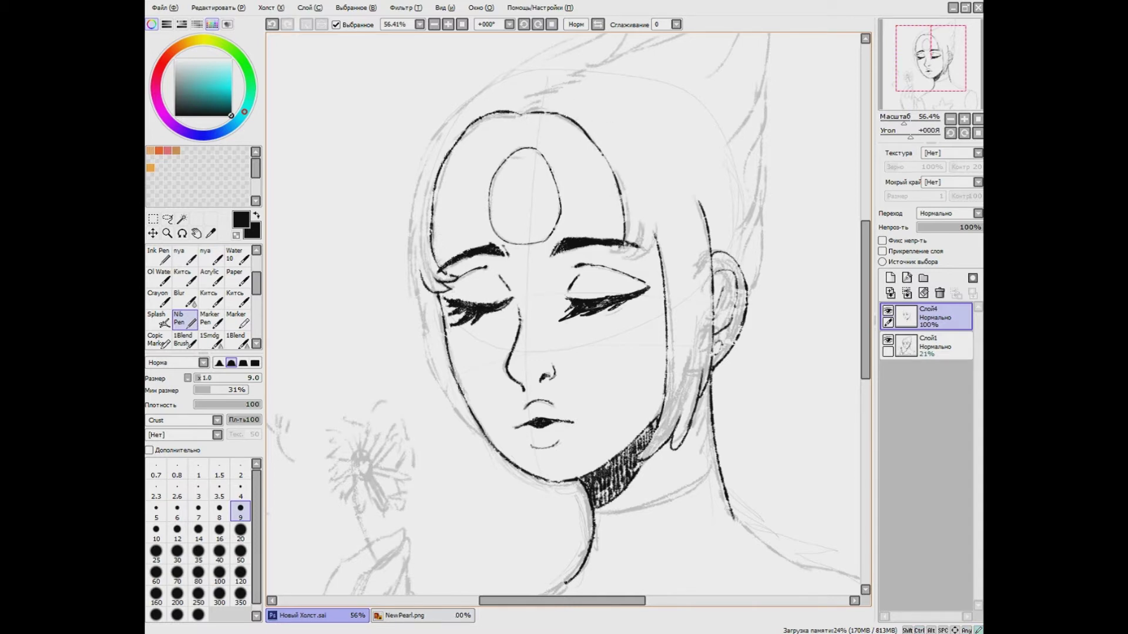
{"action": "scroll", "coordinate": [631, 256], "scroll_direction": "down", "scroll_amount": 4}
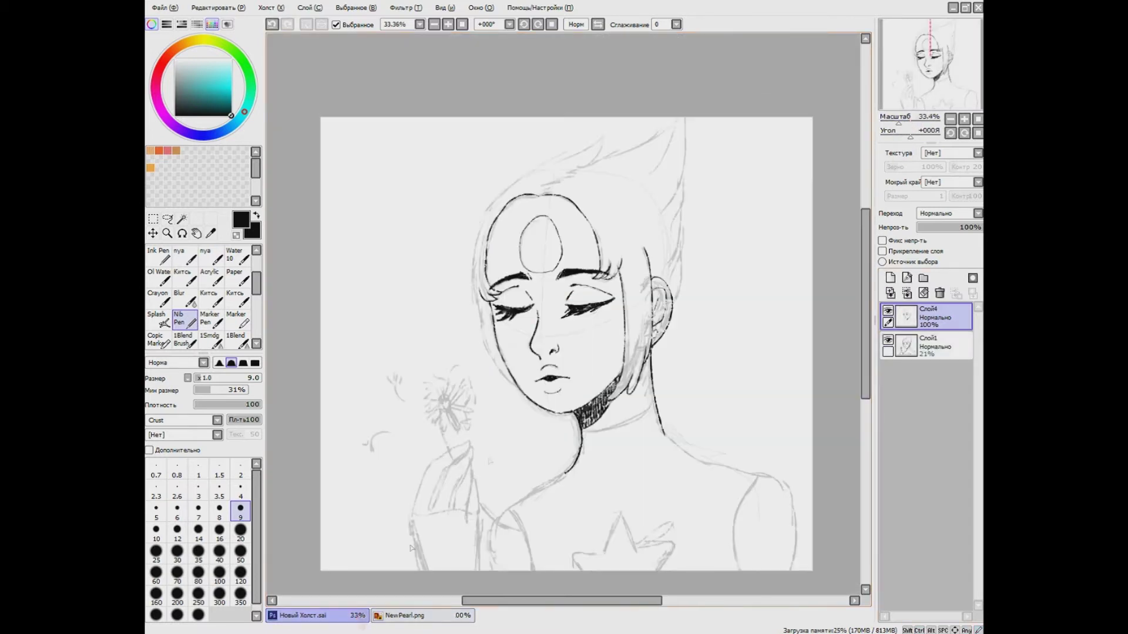
{"action": "scroll", "coordinate": [634, 212], "scroll_direction": "up", "scroll_amount": 3}
{"action": "left_click", "coordinate": [167, 218]}
{"action": "left_click_drag", "start_coordinate": [543, 139], "coordinate": [464, 302]}
{"action": "left_click_drag", "start_coordinate": [543, 136], "coordinate": [464, 273]}
{"action": "key", "text": "ctrl+t"}
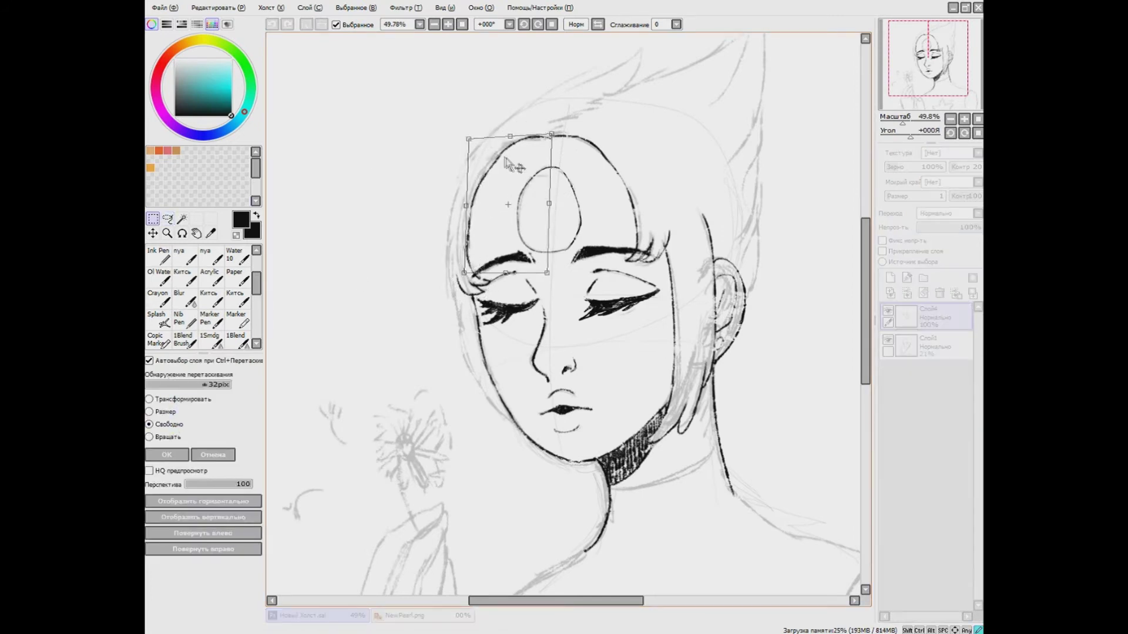
{"action": "left_click", "coordinate": [213, 455]}
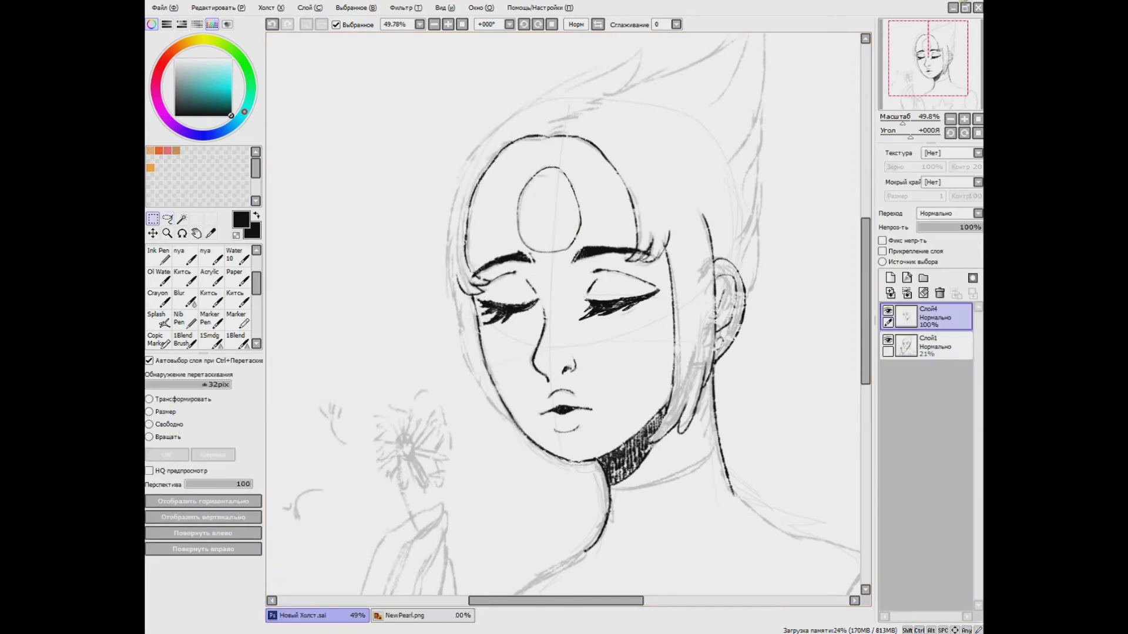
Ink the outer hair contour from the short front tuft down past the cheek, with small hatch strokes at the parting.
{"action": "mouse_move", "coordinate": [908, 120]}
{"action": "left_mouse_down"}
{"action": "mouse_move", "coordinate": [890, 120]}
{"action": "mouse_move", "coordinate": [910, 121]}
{"action": "mouse_move", "coordinate": [901, 120]}
{"action": "left_mouse_up"}
{"action": "key", "text": "n"}
{"action": "mouse_move", "coordinate": [588, 139]}
{"action": "left_mouse_down"}
{"action": "mouse_move", "coordinate": [515, 162]}
{"action": "mouse_move", "coordinate": [445, 299]}
{"action": "left_mouse_up"}
{"action": "key", "text": "ctrl+z"}
{"action": "left_click_drag", "start_coordinate": [451, 242], "coordinate": [473, 394]}
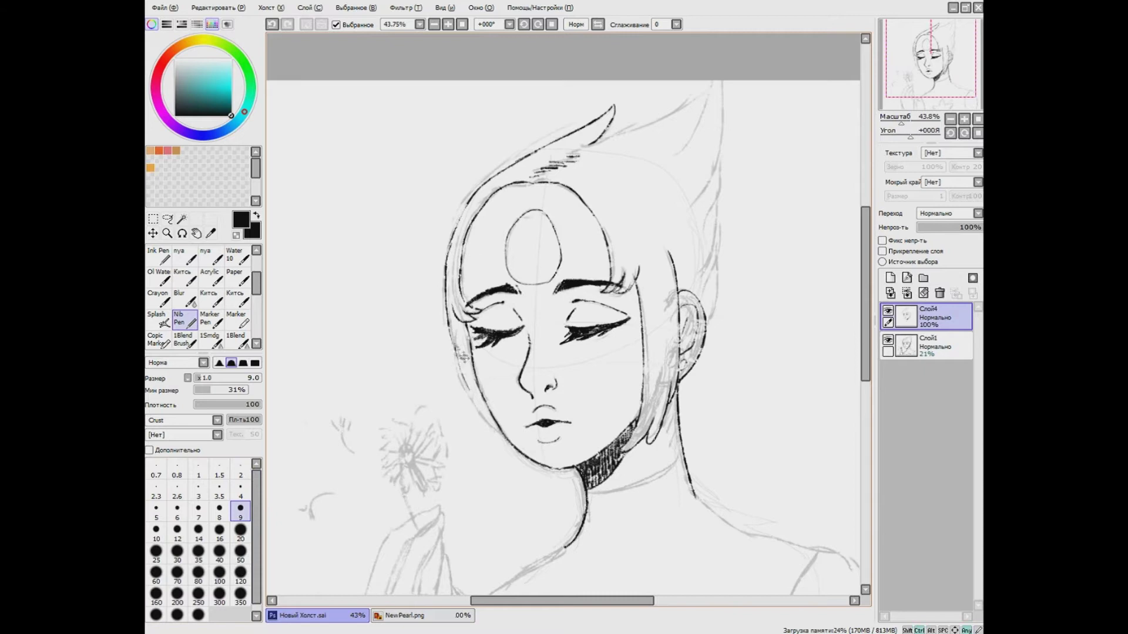
Ink the tall swept-back hair spike, its inner strands and its outer edge down to the ear.
{"action": "mouse_move", "coordinate": [655, 158]}
{"action": "left_mouse_down"}
{"action": "mouse_move", "coordinate": [724, 81]}
{"action": "mouse_move", "coordinate": [684, 209]}
{"action": "left_mouse_up"}
{"action": "key", "text": "ctrl+z"}
{"action": "left_click_drag", "start_coordinate": [724, 153], "coordinate": [702, 280]}
{"action": "key", "text": "ctrl+z"}
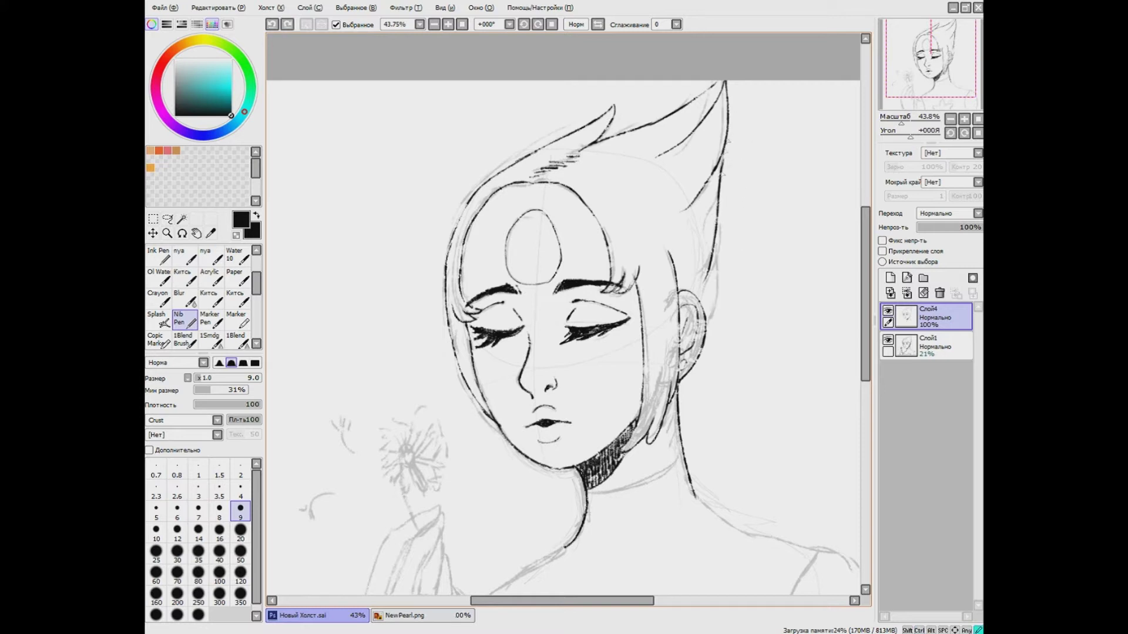
Redraw the inner strand lines of the tall hair spike so they reach further into the hair mass.
{"action": "key", "text": "ctrl+Tab"}
{"action": "key", "text": "ctrl+Tab"}
{"action": "scroll", "coordinate": [712, 315], "scroll_direction": "up", "scroll_amount": 1}
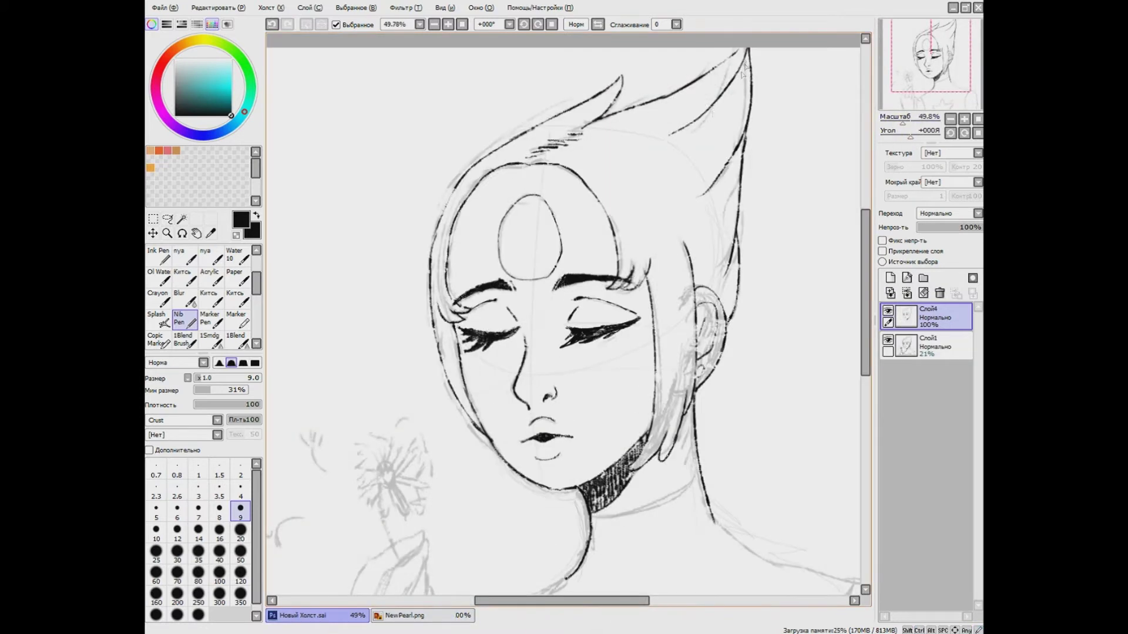
{"action": "left_click_drag", "start_coordinate": [736, 87], "coordinate": [747, 56]}
{"action": "key", "text": "ctrl+z"}
{"action": "left_click_drag", "start_coordinate": [661, 147], "coordinate": [752, 56]}
{"action": "key", "text": "ctrl+z"}
{"action": "left_click_drag", "start_coordinate": [582, 152], "coordinate": [721, 91]}
{"action": "key", "text": "ctrl+z"}
{"action": "key", "text": "ctrl+z"}
{"action": "key", "text": "e"}
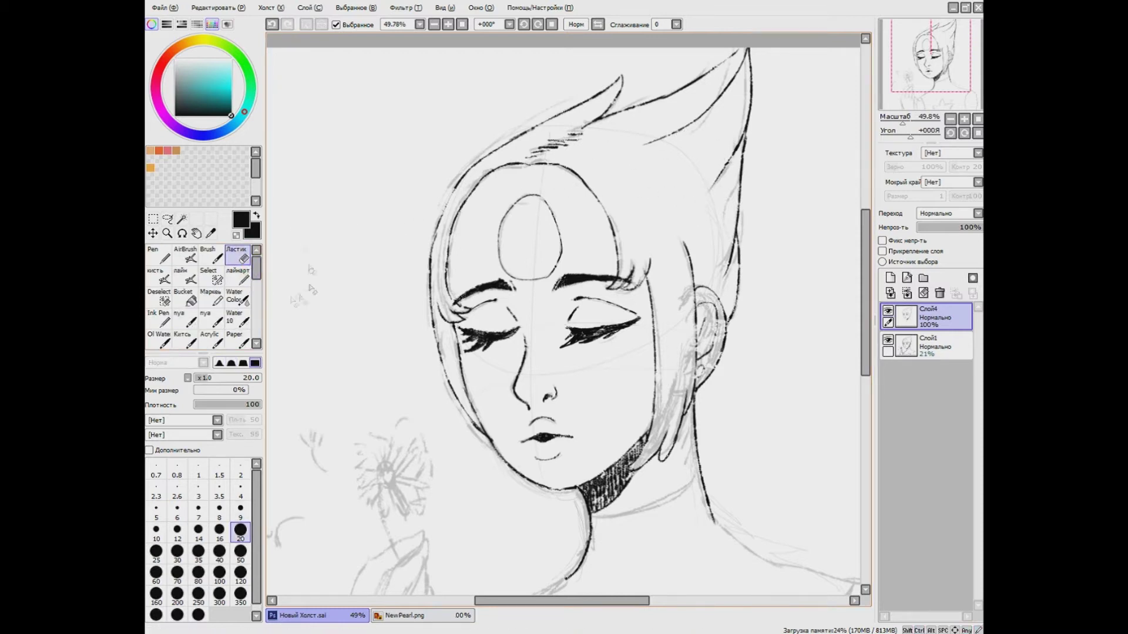
Extend the front neck line in ink along the slope towards the shoulder on the flower side.
{"action": "scroll", "coordinate": [301, 233], "scroll_direction": "down", "scroll_amount": 4}
{"action": "scroll", "coordinate": [301, 234], "scroll_direction": "up", "scroll_amount": 2}
{"action": "key", "text": "n"}
{"action": "scroll", "coordinate": [496, 588], "scroll_direction": "up", "scroll_amount": 4}
{"action": "left_click_drag", "start_coordinate": [649, 330], "coordinate": [563, 381]}
{"action": "left_click_drag", "start_coordinate": [627, 351], "coordinate": [501, 437]}
{"action": "key", "text": "ctrl+z"}
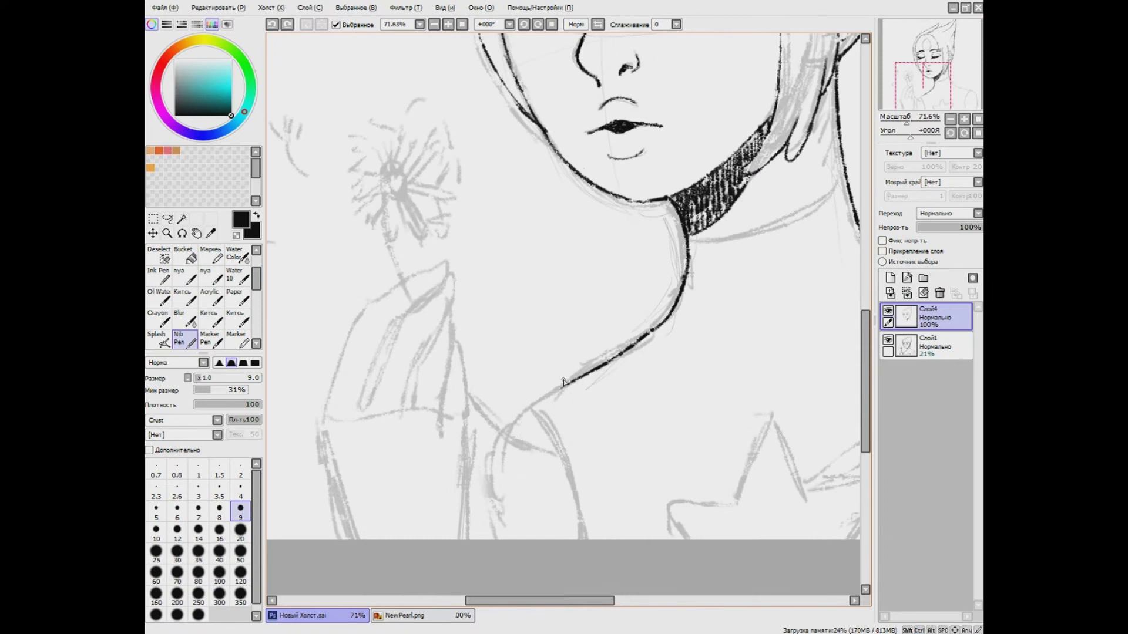
{"action": "key", "text": "ctrl+z"}
Ink the rounded shoulder on the flower side and the inner arm line down to the canvas edge.
{"action": "mouse_move", "coordinate": [565, 382]}
{"action": "left_mouse_down"}
{"action": "mouse_move", "coordinate": [508, 425]}
{"action": "mouse_move", "coordinate": [483, 540]}
{"action": "left_mouse_up"}
{"action": "key", "text": "ctrl+z"}
{"action": "left_click_drag", "start_coordinate": [526, 415], "coordinate": [488, 477]}
{"action": "key", "text": "ctrl+z"}
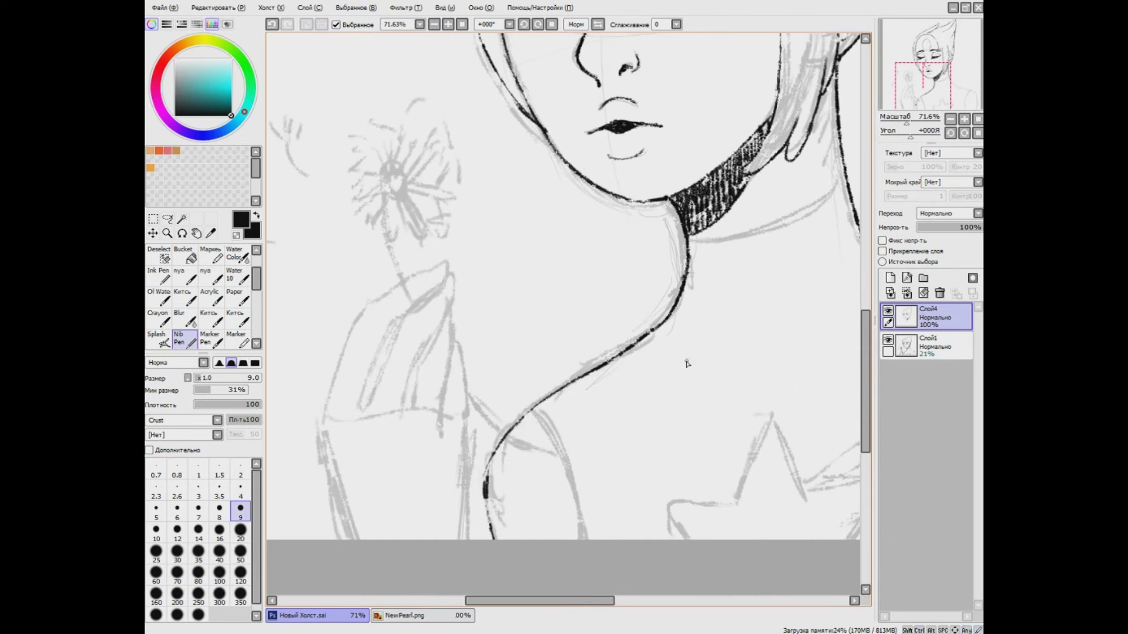
{"action": "left_click_drag", "start_coordinate": [533, 413], "coordinate": [583, 540]}
Ink the raised forearm, the back of the hand and the curled fingers over the sketch.
{"action": "left_click_drag", "start_coordinate": [323, 431], "coordinate": [345, 544]}
{"action": "left_click_drag", "start_coordinate": [323, 435], "coordinate": [386, 303]}
{"action": "key", "text": "ctrl+z"}
{"action": "key", "text": "ctrl+z"}
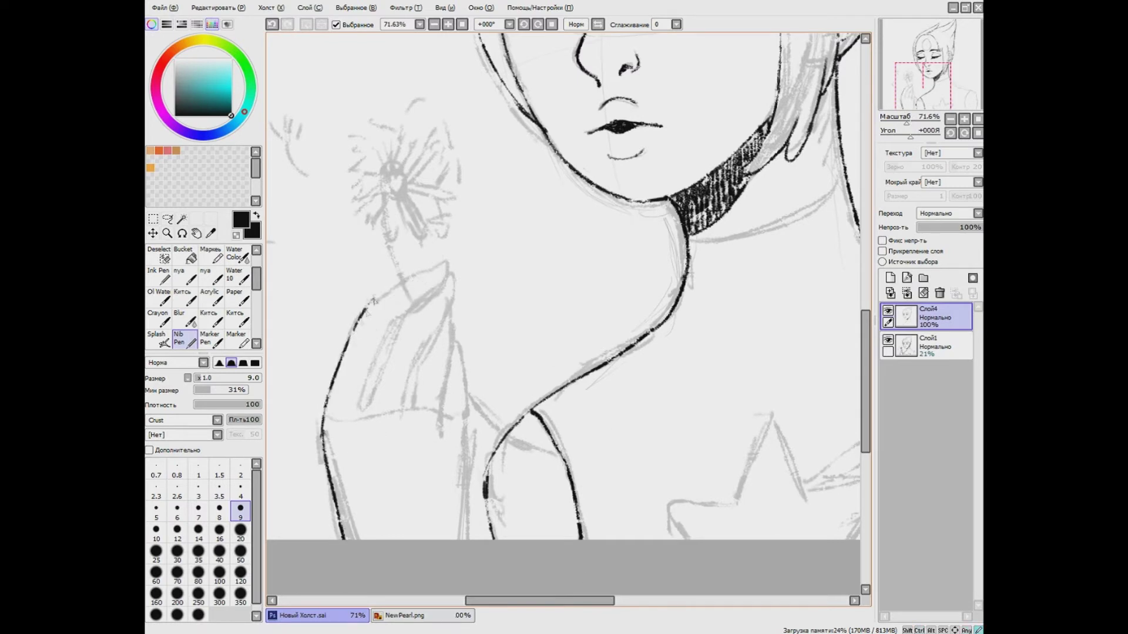
{"action": "mouse_move", "coordinate": [453, 304]}
{"action": "left_mouse_down"}
{"action": "mouse_move", "coordinate": [404, 405]}
{"action": "mouse_move", "coordinate": [455, 303]}
{"action": "left_mouse_up"}
{"action": "key", "text": "ctrl+z"}
{"action": "left_click_drag", "start_coordinate": [456, 302], "coordinate": [459, 561]}
{"action": "key", "text": "ctrl+z"}
{"action": "left_click_drag", "start_coordinate": [386, 233], "coordinate": [406, 285]}
{"action": "left_click_drag", "start_coordinate": [468, 390], "coordinate": [552, 460]}
{"action": "key", "text": "ctrl+z"}
{"action": "key", "text": "ctrl+z"}
Ink the long curving flower stem on a new layer and erase the part crossing the fingers.
{"action": "left_click", "coordinate": [890, 278]}
{"action": "mouse_move", "coordinate": [385, 171]}
{"action": "left_mouse_down"}
{"action": "mouse_move", "coordinate": [513, 452]}
{"action": "mouse_move", "coordinate": [539, 473]}
{"action": "mouse_move", "coordinate": [419, 216]}
{"action": "mouse_move", "coordinate": [389, 259]}
{"action": "mouse_move", "coordinate": [563, 453]}
{"action": "left_mouse_up"}
{"action": "key", "text": "ctrl+z"}
{"action": "key", "text": "ctrl+z"}
{"action": "key", "text": "ctrl+z"}
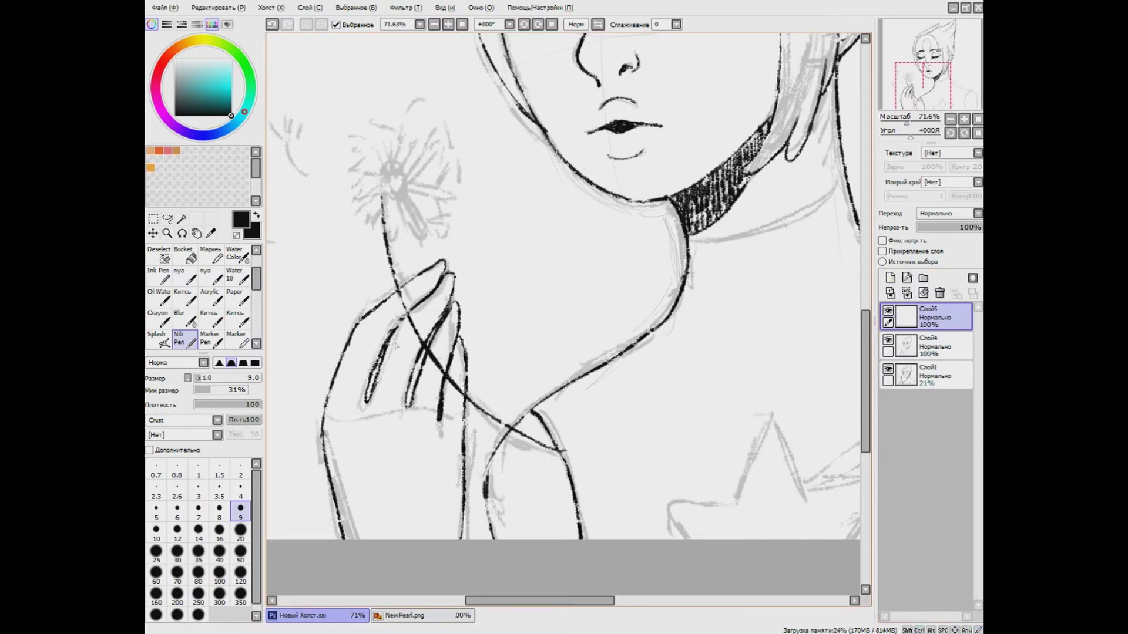
{"action": "key", "text": "e"}
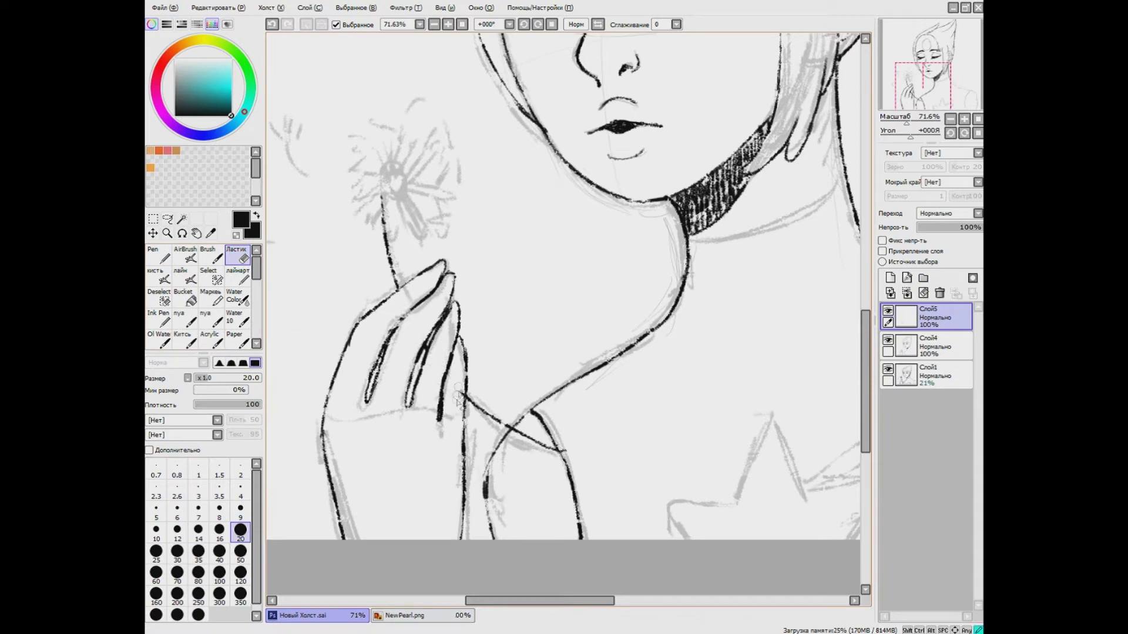
{"action": "scroll", "coordinate": [200, 294], "scroll_direction": "down", "scroll_amount": 3}
Ink the dandelion's round head of radiating seeds with the Nib Pen at size 9 and hide the sketch layer.
{"action": "left_click", "coordinate": [182, 339]}
{"action": "left_click_drag", "start_coordinate": [377, 197], "coordinate": [374, 202]}
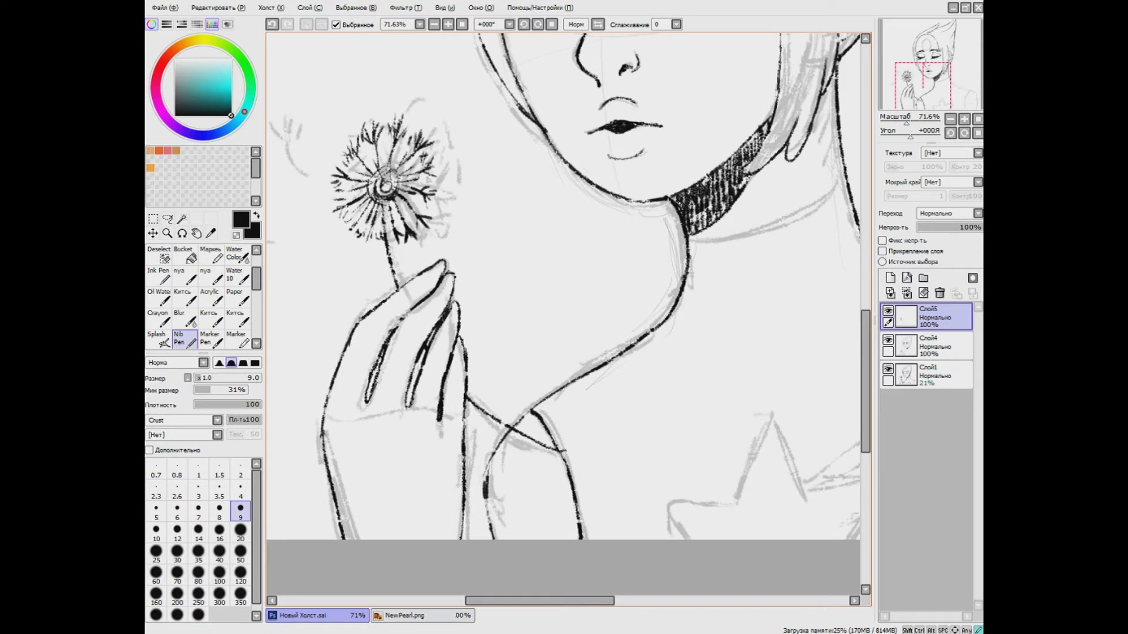
{"action": "scroll", "coordinate": [674, 350], "scroll_direction": "down", "scroll_amount": 2}
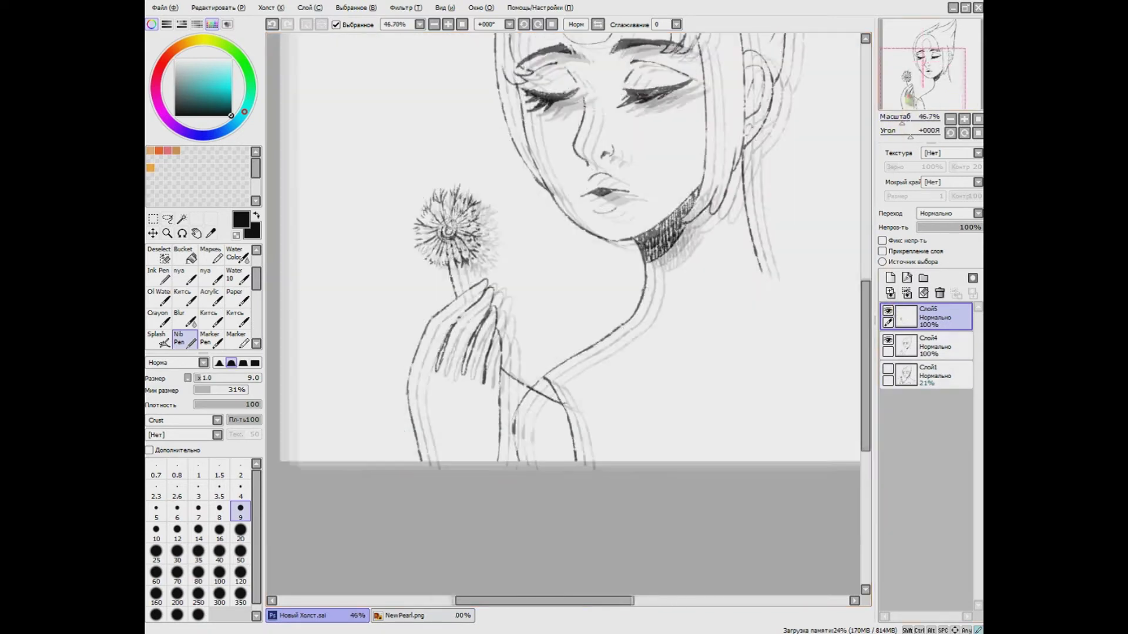
Ink two dandelion seeds drifting beside the flower and merge the flower layer into the line art layer.
{"action": "scroll", "coordinate": [464, 294], "scroll_direction": "down", "scroll_amount": 2}
{"action": "scroll", "coordinate": [428, 318], "scroll_direction": "up", "scroll_amount": 1}
{"action": "scroll", "coordinate": [383, 301], "scroll_direction": "up", "scroll_amount": 2}
{"action": "key", "text": "ctrl+z"}
{"action": "mouse_move", "coordinate": [393, 290]}
{"action": "left_mouse_down"}
{"action": "mouse_move", "coordinate": [366, 331]}
{"action": "mouse_move", "coordinate": [353, 326]}
{"action": "left_mouse_up"}
{"action": "key", "text": "ctrl+z"}
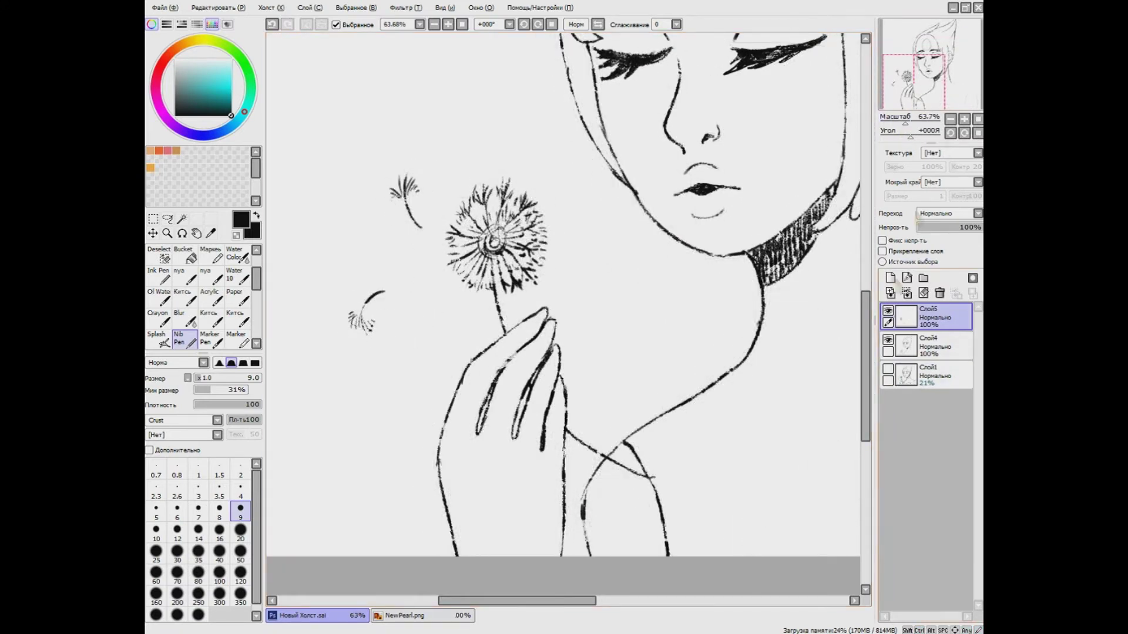
{"action": "key", "text": "ctrl+e"}
Ink the opposite shoulder and upper arm, and the curved collar line around the neck.
{"action": "scroll", "coordinate": [849, 352], "scroll_direction": "down", "scroll_amount": 2}
{"action": "mouse_move", "coordinate": [693, 433]}
{"action": "left_mouse_down"}
{"action": "mouse_move", "coordinate": [777, 462]}
{"action": "mouse_move", "coordinate": [791, 540]}
{"action": "left_mouse_up"}
{"action": "key", "text": "ctrl+z"}
{"action": "left_click_drag", "start_coordinate": [756, 450], "coordinate": [731, 540]}
{"action": "scroll", "coordinate": [830, 234], "scroll_direction": "up", "scroll_amount": 3}
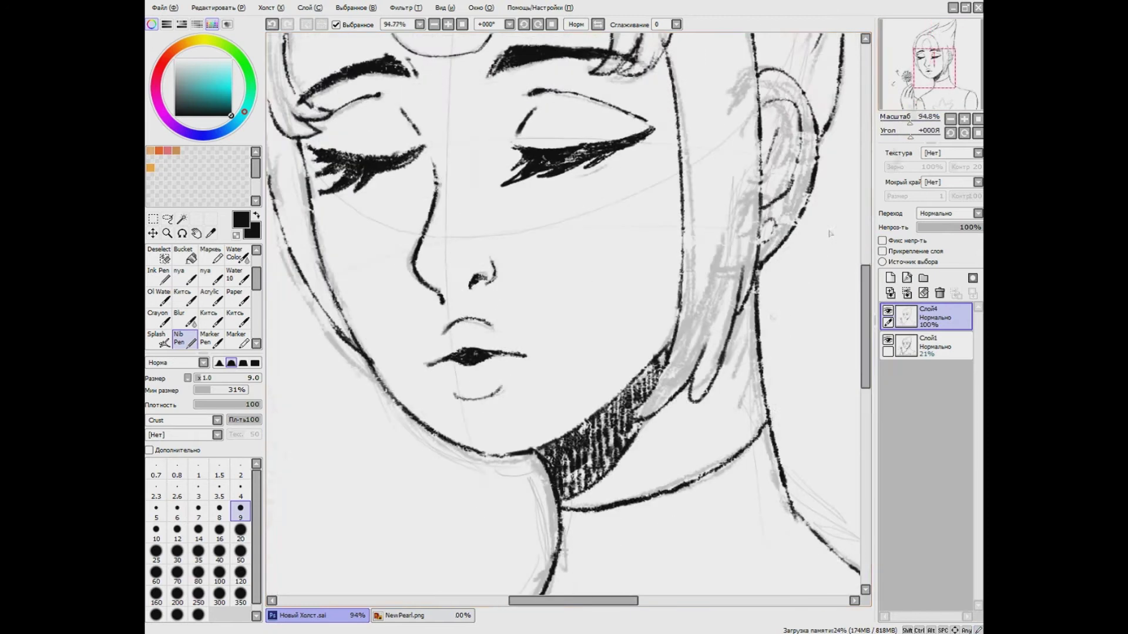
Tidy the joint between the collar and the back neck line with the eraser.
{"action": "key", "text": "e"}
{"action": "left_click_drag", "start_coordinate": [769, 414], "coordinate": [774, 497]}
{"action": "left_click_drag", "start_coordinate": [705, 529], "coordinate": [538, 257]}
{"action": "key", "text": "n"}
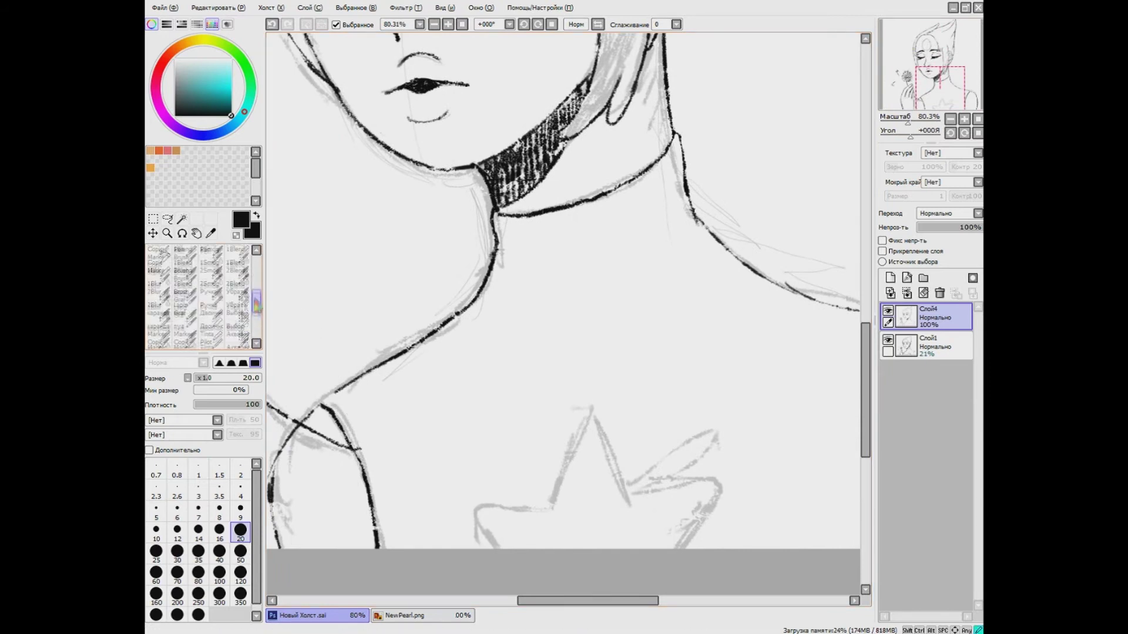
{"action": "left_click_drag", "start_coordinate": [929, 325], "coordinate": [806, 260]}
Draw a five-pointed star with rounded tips on the empty background beside the head.
{"action": "scroll", "coordinate": [564, 259], "scroll_direction": "down", "scroll_amount": 3}
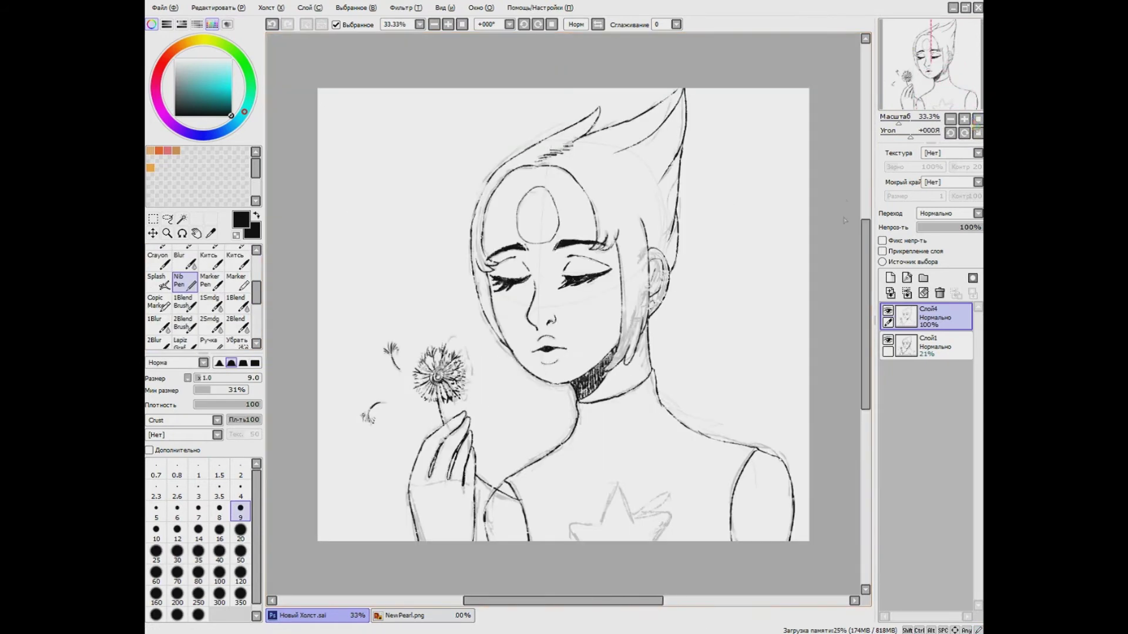
{"action": "scroll", "coordinate": [564, 259], "scroll_direction": "up", "scroll_amount": 3}
{"action": "mouse_move", "coordinate": [441, 298]}
{"action": "left_mouse_down"}
{"action": "mouse_move", "coordinate": [590, 258]}
{"action": "mouse_move", "coordinate": [607, 314]}
{"action": "left_mouse_up"}
{"action": "scroll", "coordinate": [539, 253], "scroll_direction": "down", "scroll_amount": 1}
{"action": "key", "text": "ctrl+z"}
{"action": "mouse_move", "coordinate": [510, 299]}
{"action": "left_mouse_down"}
{"action": "mouse_move", "coordinate": [554, 196]}
{"action": "mouse_move", "coordinate": [600, 286]}
{"action": "left_mouse_up"}
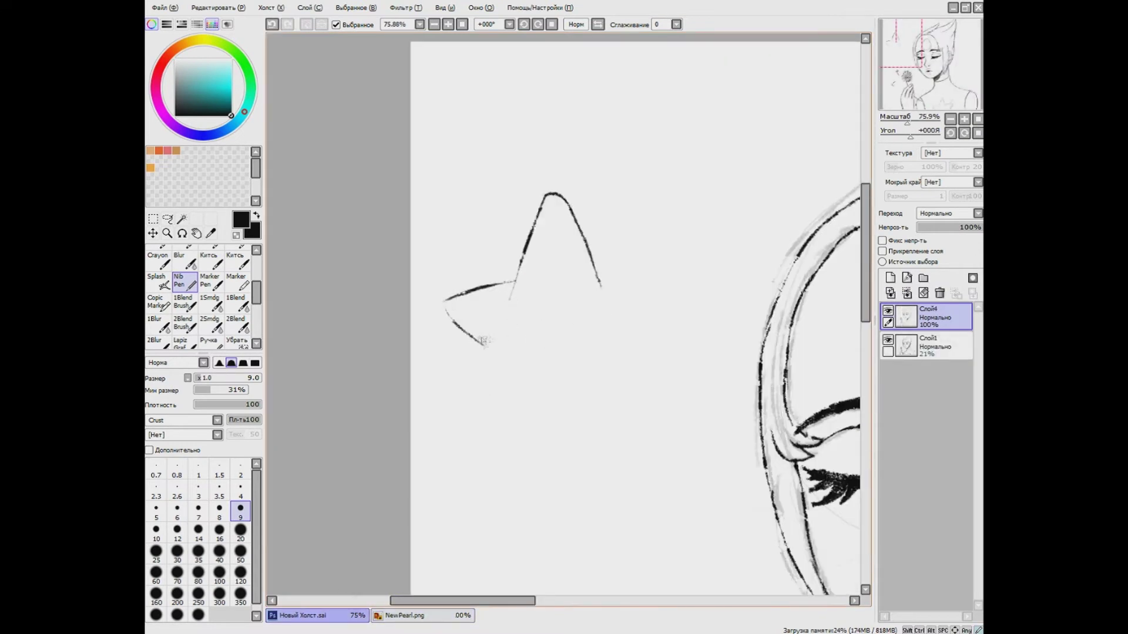
{"action": "key", "text": "ctrl+z"}
{"action": "mouse_move", "coordinate": [504, 355]}
{"action": "left_mouse_down"}
{"action": "mouse_move", "coordinate": [549, 411]}
{"action": "mouse_move", "coordinate": [564, 392]}
{"action": "left_mouse_up"}
{"action": "key", "text": "ctrl+z"}
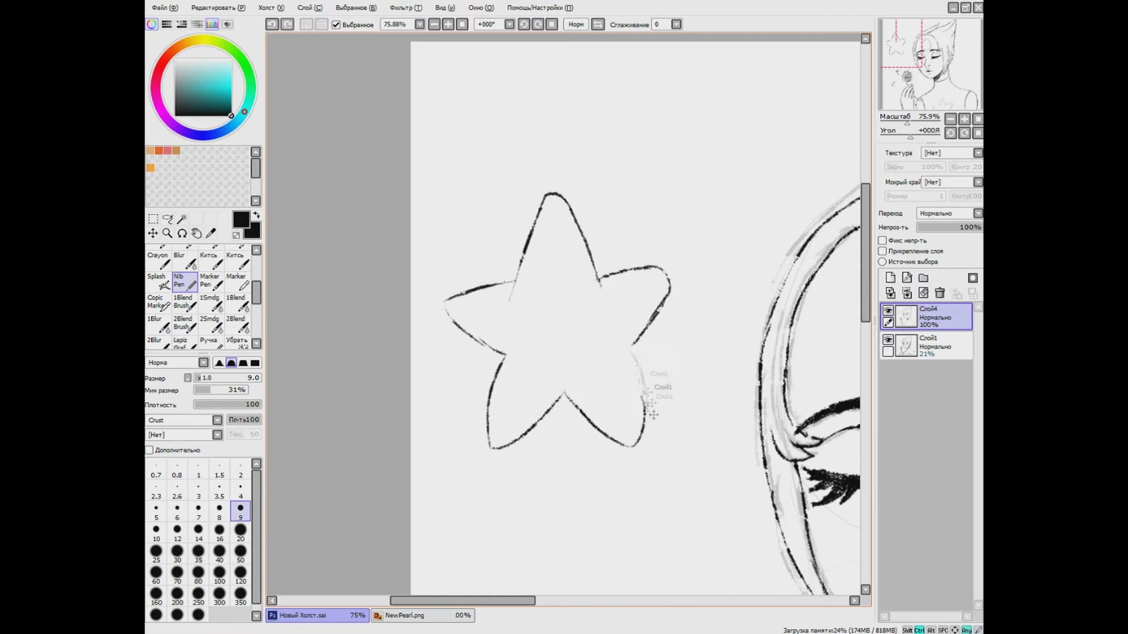
Select the star with the lasso and move it onto the chest over the sketched star.
{"action": "key", "text": "e"}
{"action": "left_click_drag", "start_coordinate": [907, 122], "coordinate": [896, 121]}
{"action": "left_click", "coordinate": [167, 218]}
{"action": "left_click_drag", "start_coordinate": [523, 282], "coordinate": [561, 326]}
{"action": "left_click_drag", "start_coordinate": [542, 302], "coordinate": [725, 517]}
Delete the pencil sketch layer, leaving only the line art layer.
{"action": "left_click", "coordinate": [888, 341]}
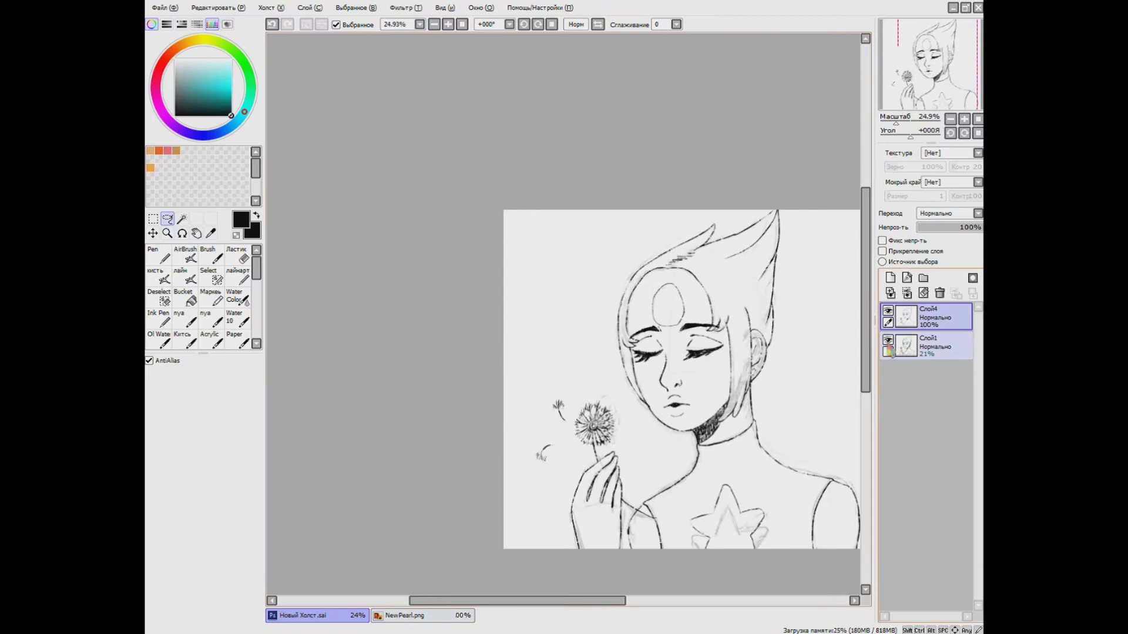
{"action": "left_click_drag", "start_coordinate": [907, 347], "coordinate": [940, 293]}
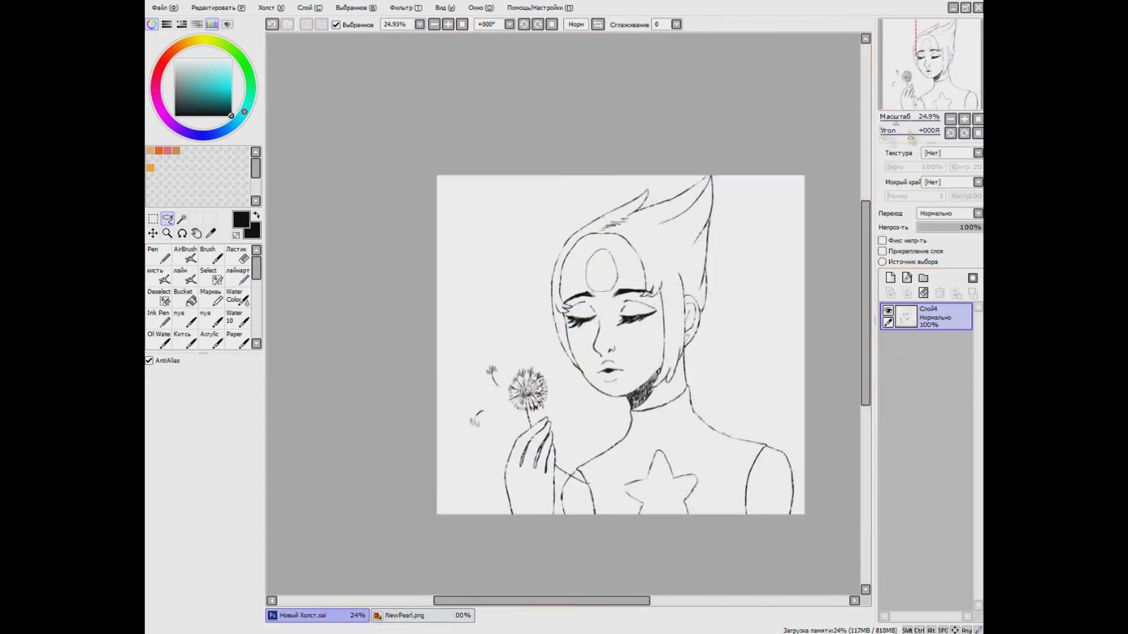
Thicken the shaded side of the forehead gem's outline with the Nib Pen at size 9.
{"action": "scroll", "coordinate": [595, 279], "scroll_direction": "up", "scroll_amount": 5}
{"action": "key", "text": "n"}
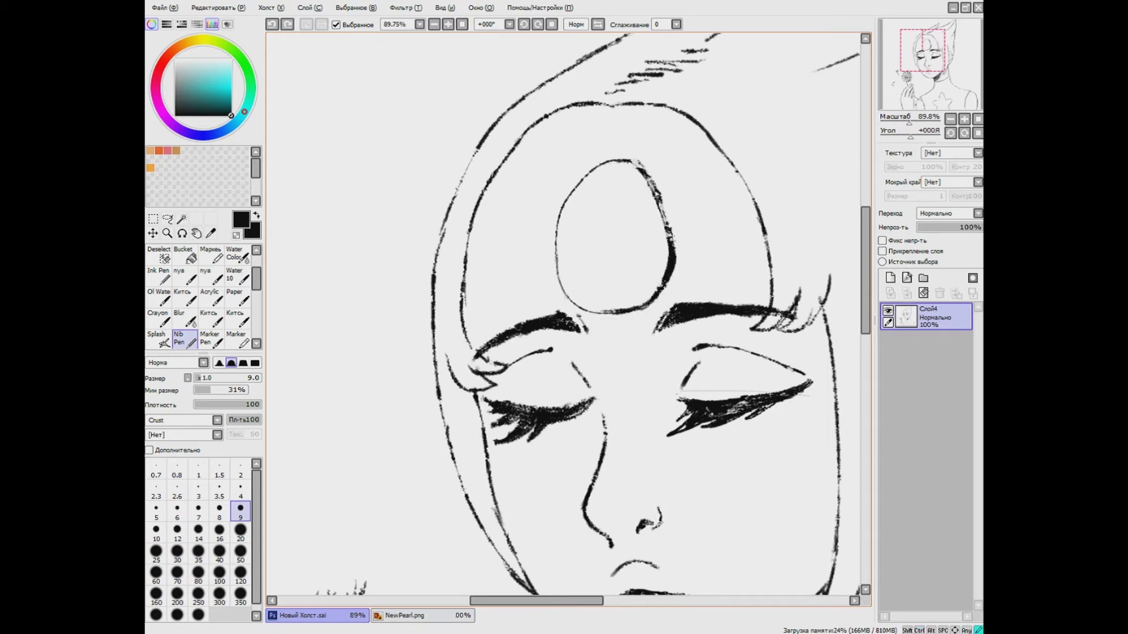
{"action": "scroll", "coordinate": [385, 333], "scroll_direction": "up", "scroll_amount": 2}
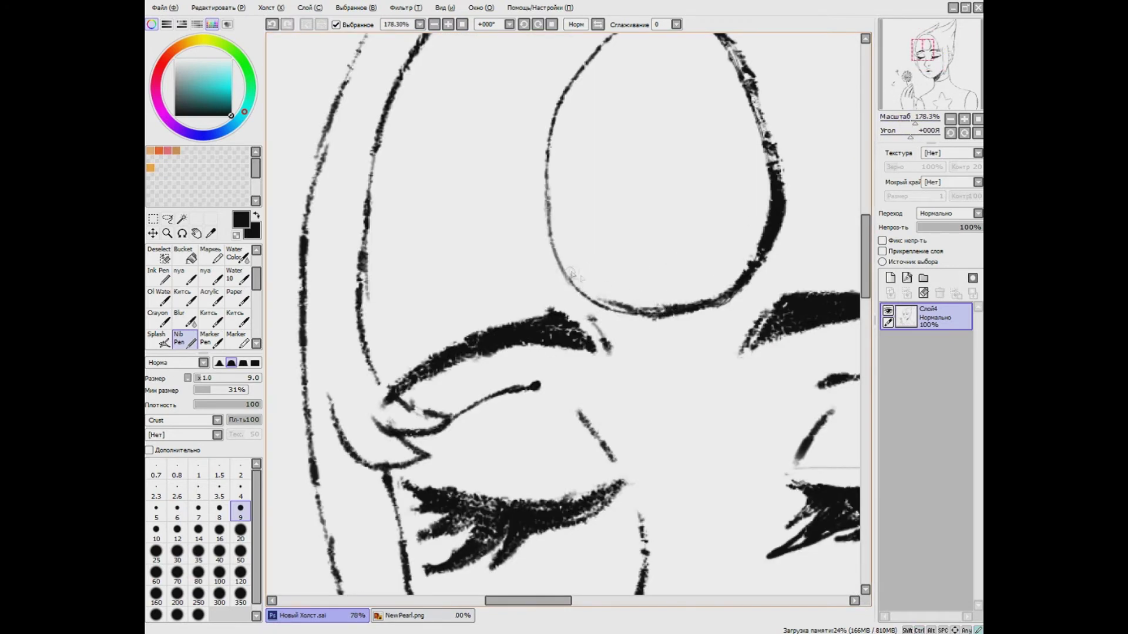
Reduce the Nib Pen to size 4 and refine the lower edge of the forehead gem's outline.
{"action": "key", "text": "bracketleft"}
{"action": "key", "text": "bracketleft"}
{"action": "key", "text": "bracketleft"}
{"action": "key", "text": "bracketleft"}
{"action": "key", "text": "bracketleft"}
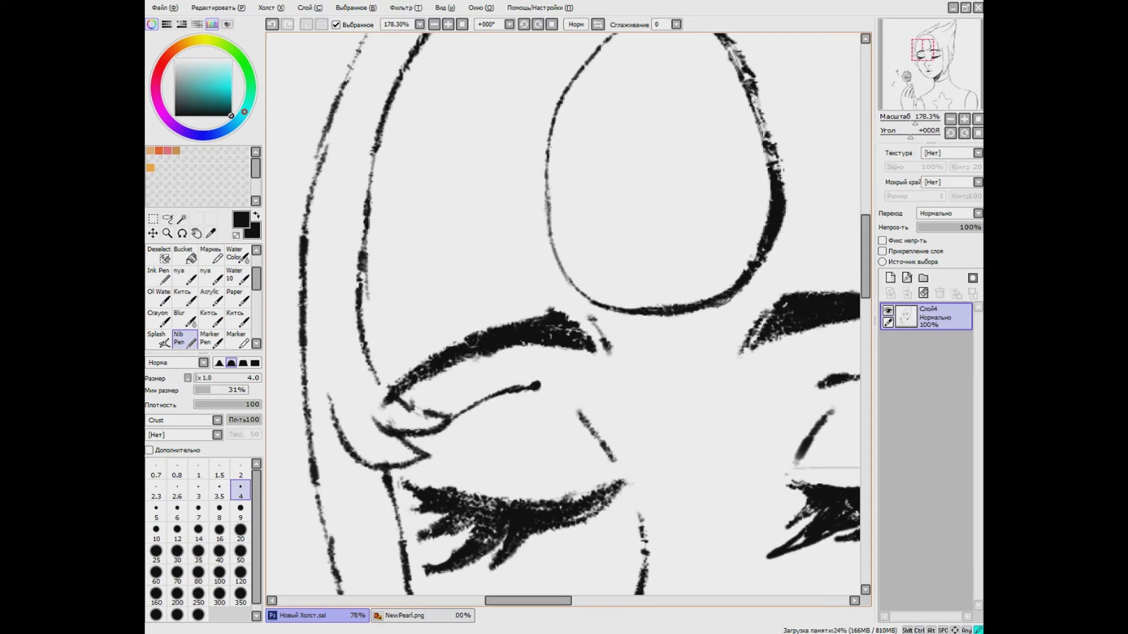
{"action": "scroll", "coordinate": [569, 319], "scroll_direction": "down", "scroll_amount": 4}
{"action": "scroll", "coordinate": [568, 319], "scroll_direction": "up", "scroll_amount": 3}
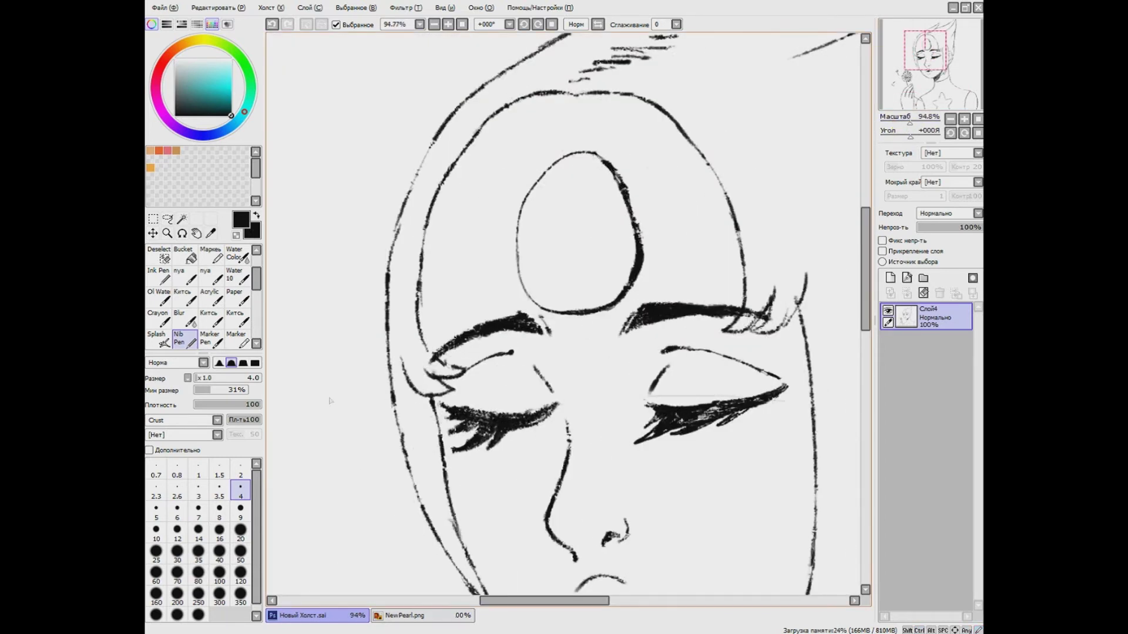
{"action": "key", "text": "e"}
{"action": "key", "text": "minus"}
{"action": "key", "text": "minus"}
{"action": "key", "text": "minus"}
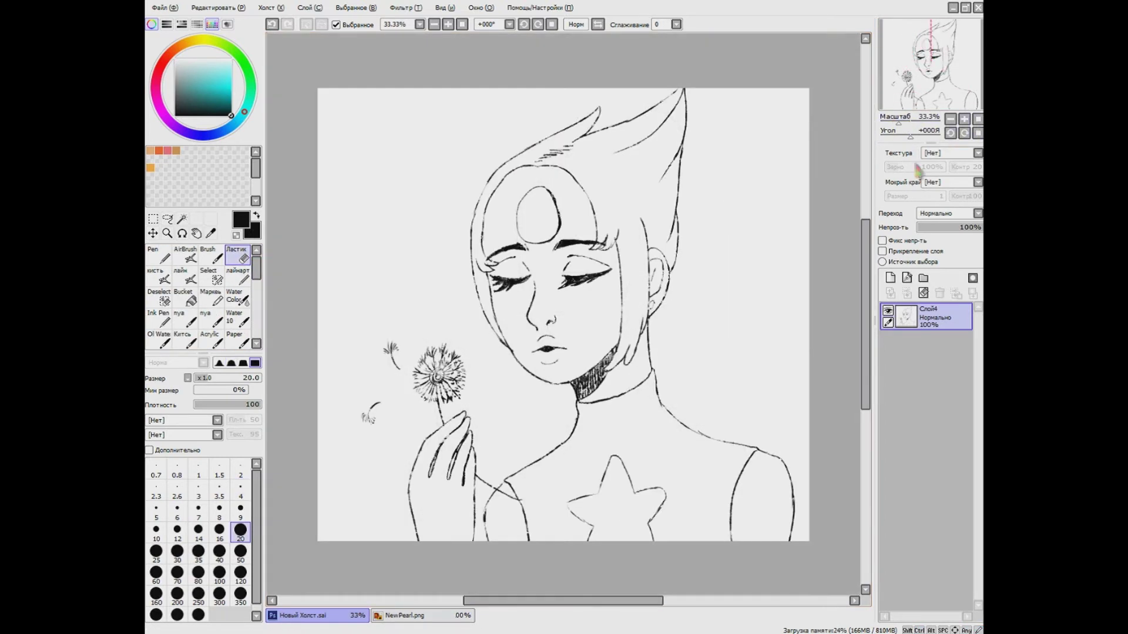
Erase the ear's inner lines and redraw its folds with the Nib Pen at size 9.
{"action": "scroll", "coordinate": [635, 286], "scroll_direction": "up", "scroll_amount": 3}
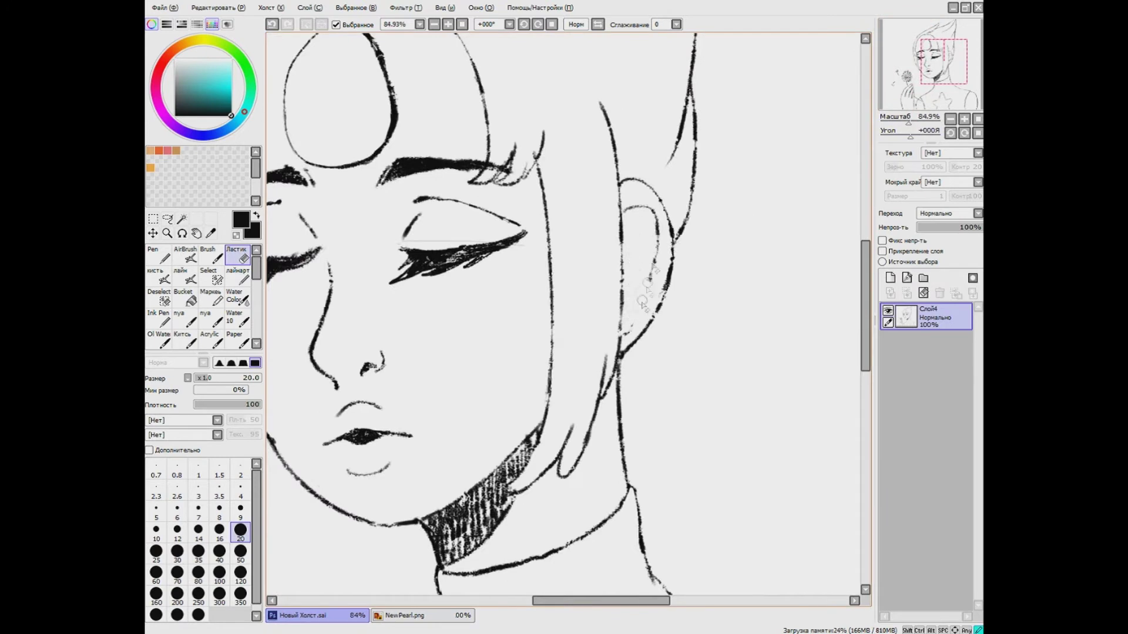
{"action": "key", "text": "n"}
{"action": "key", "text": "bracketright"}
{"action": "key", "text": "bracketright"}
{"action": "key", "text": "bracketright"}
{"action": "key", "text": "bracketright"}
{"action": "key", "text": "bracketright"}
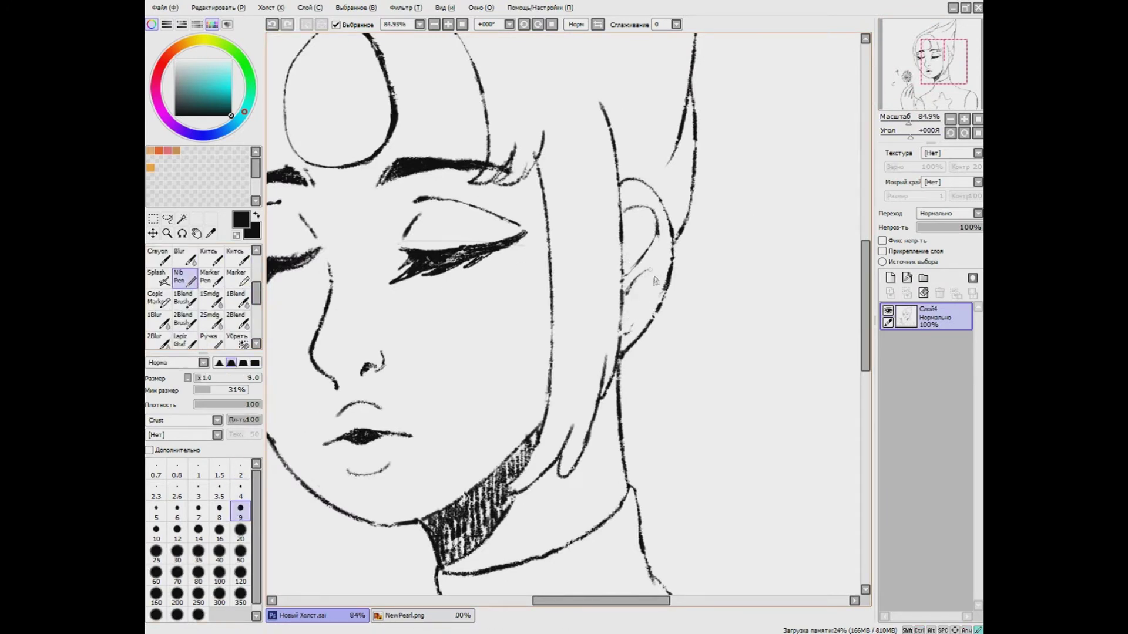
{"action": "mouse_move", "coordinate": [661, 220]}
{"action": "left_mouse_down"}
{"action": "mouse_move", "coordinate": [675, 250]}
{"action": "mouse_move", "coordinate": [629, 329]}
{"action": "left_mouse_up"}
{"action": "key", "text": "ctrl+z"}
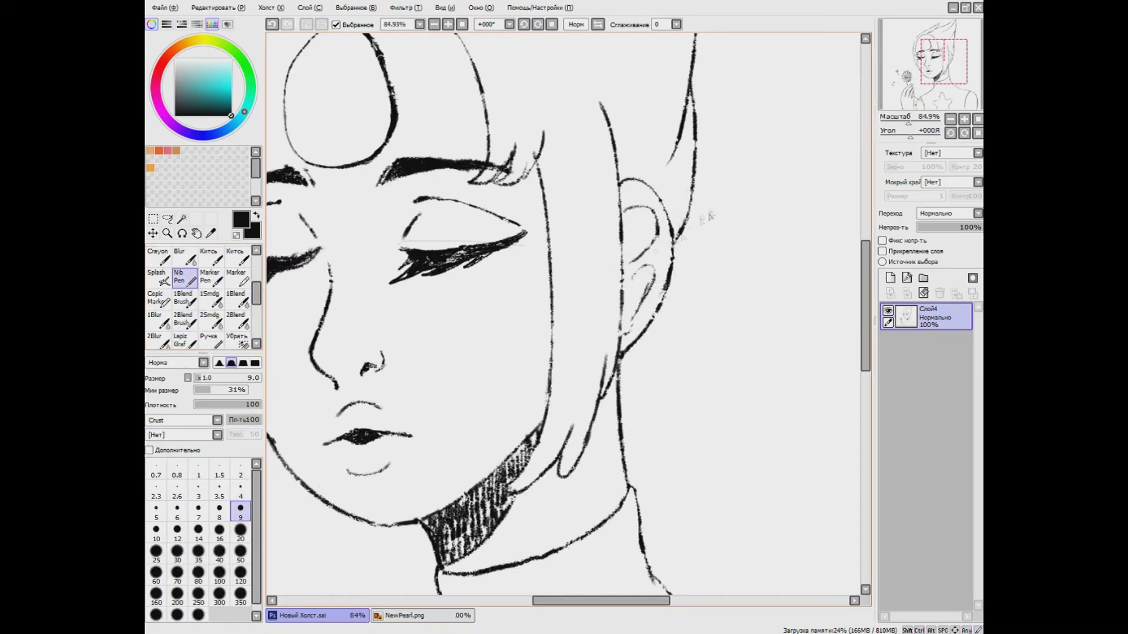
Check the NewPearl.png reference and try adding small oval fingernails to the raised hand.
{"action": "scroll", "coordinate": [922, 120], "scroll_direction": "down", "scroll_amount": 3}
{"action": "left_click", "coordinate": [406, 616]}
{"action": "left_click", "coordinate": [302, 616]}
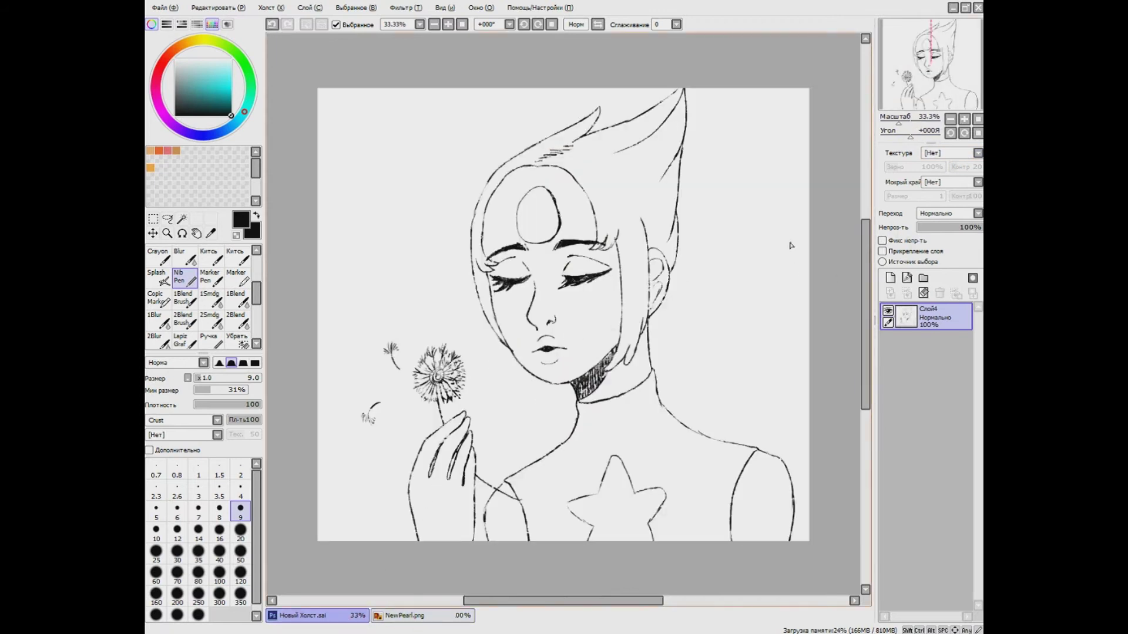
{"action": "scroll", "coordinate": [485, 407], "scroll_direction": "down", "scroll_amount": 2}
{"action": "scroll", "coordinate": [485, 407], "scroll_direction": "up", "scroll_amount": 4}
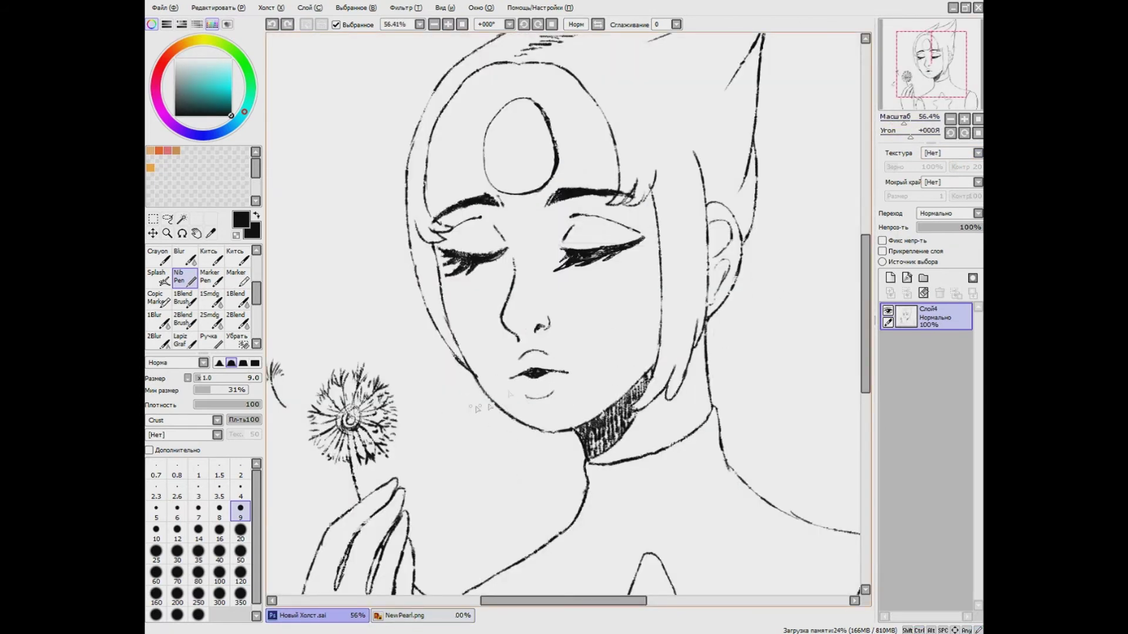
{"action": "scroll", "coordinate": [477, 408], "scroll_direction": "down", "scroll_amount": 2}
{"action": "scroll", "coordinate": [446, 434], "scroll_direction": "up", "scroll_amount": 3}
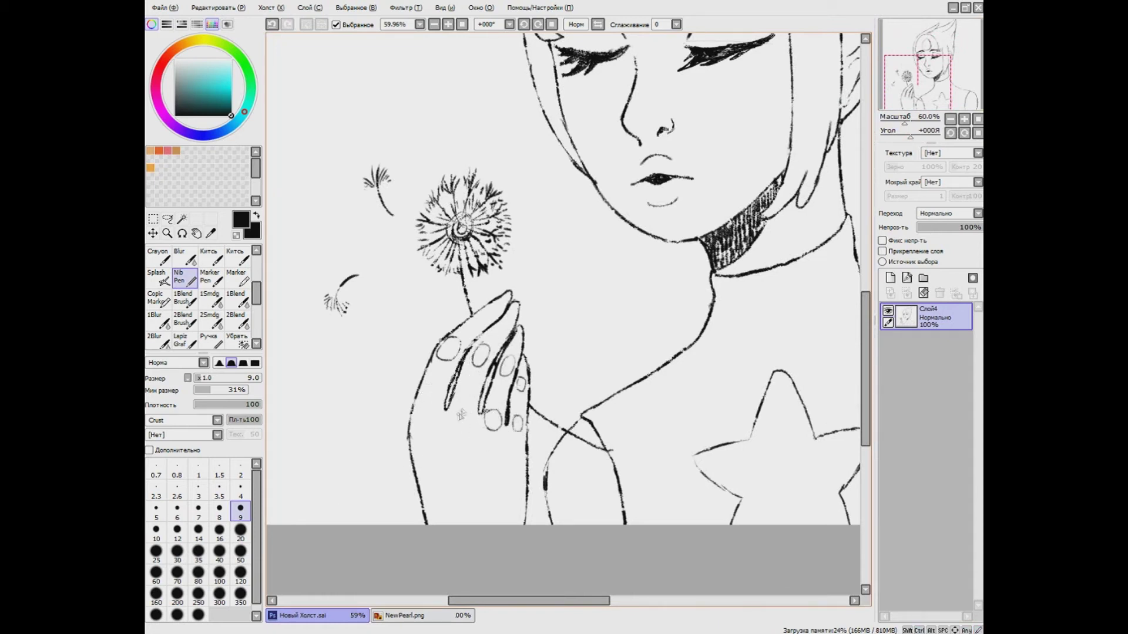
{"action": "scroll", "coordinate": [561, 310], "scroll_direction": "down", "scroll_amount": 1}
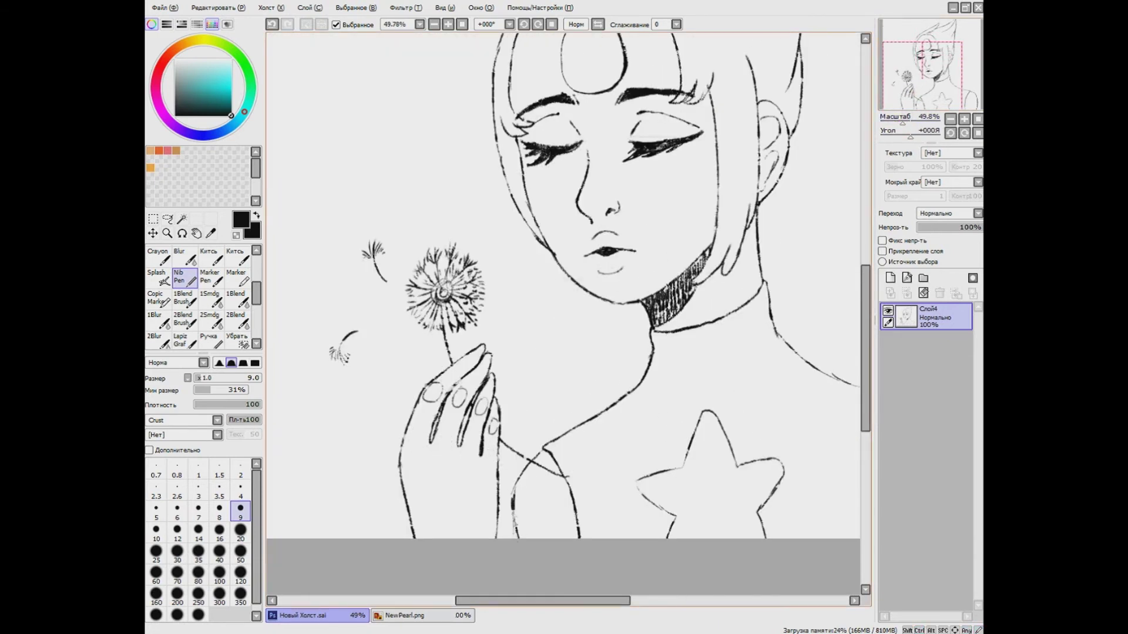
{"action": "scroll", "coordinate": [488, 403], "scroll_direction": "down", "scroll_amount": 2}
{"action": "scroll", "coordinate": [488, 403], "scroll_direction": "up", "scroll_amount": 2}
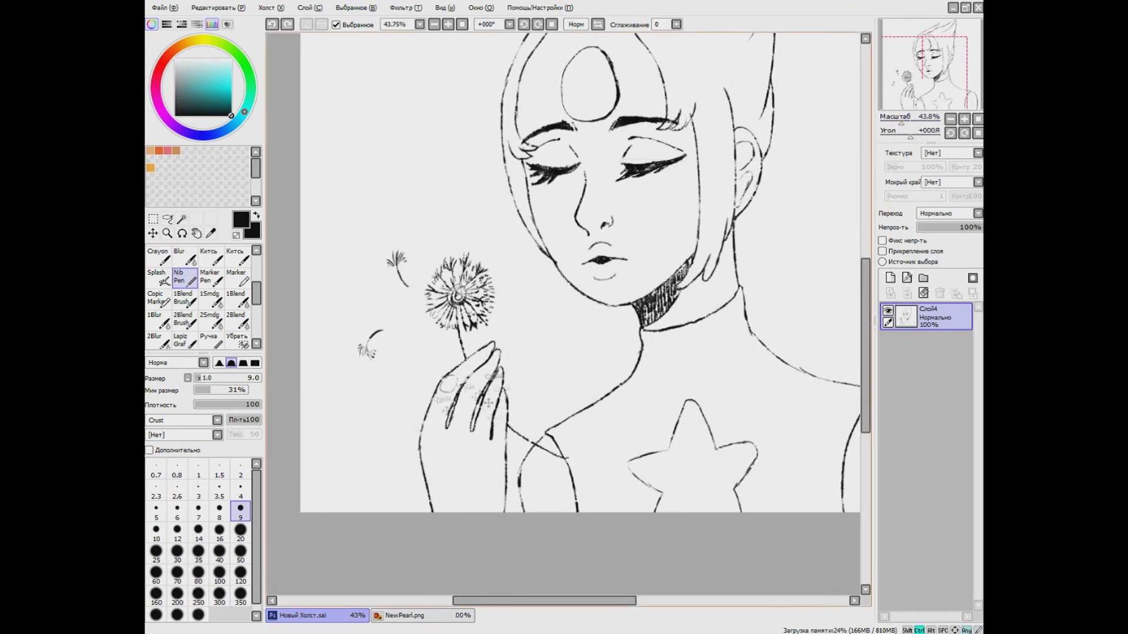
Redraw four small oval fingernails lower on the raised hand and add a thin oval beside the nose with the Nib Pen at size 4.
{"action": "key", "text": "ctrl+z"}
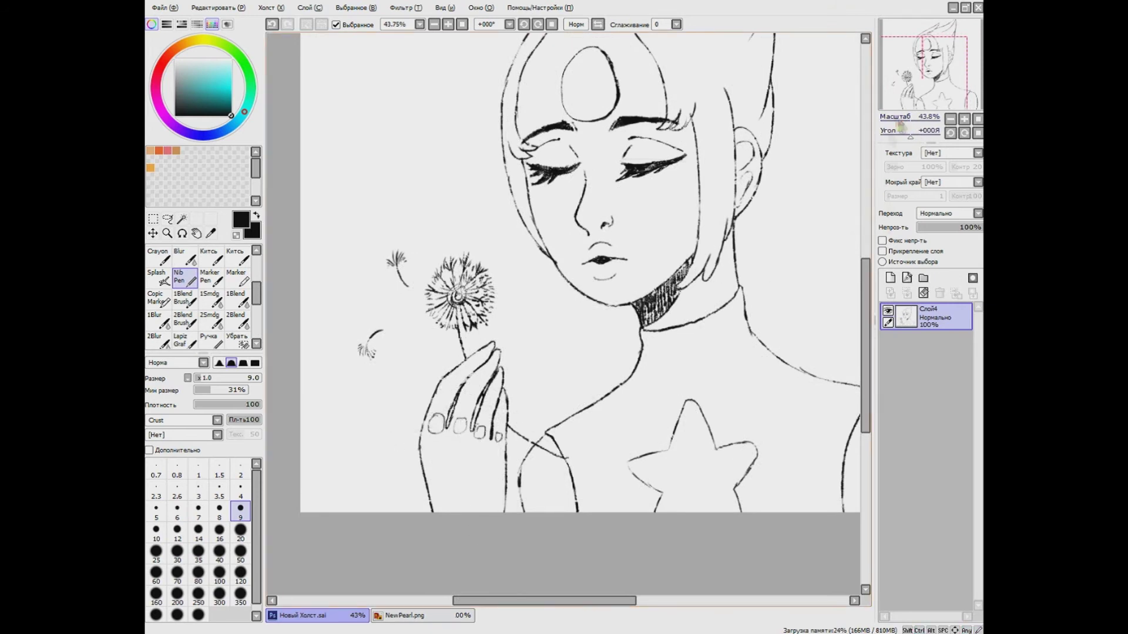
{"action": "scroll", "coordinate": [592, 216], "scroll_direction": "up", "scroll_amount": 4}
{"action": "left_click_drag", "start_coordinate": [587, 143], "coordinate": [578, 176]}
{"action": "key", "text": "ctrl+z"}
{"action": "key", "text": "ctrl+y"}
{"action": "key", "text": "ctrl+z"}
{"action": "key", "text": "ctrl+y"}
{"action": "key", "text": "ctrl+z"}
{"action": "left_click", "coordinate": [240, 492]}
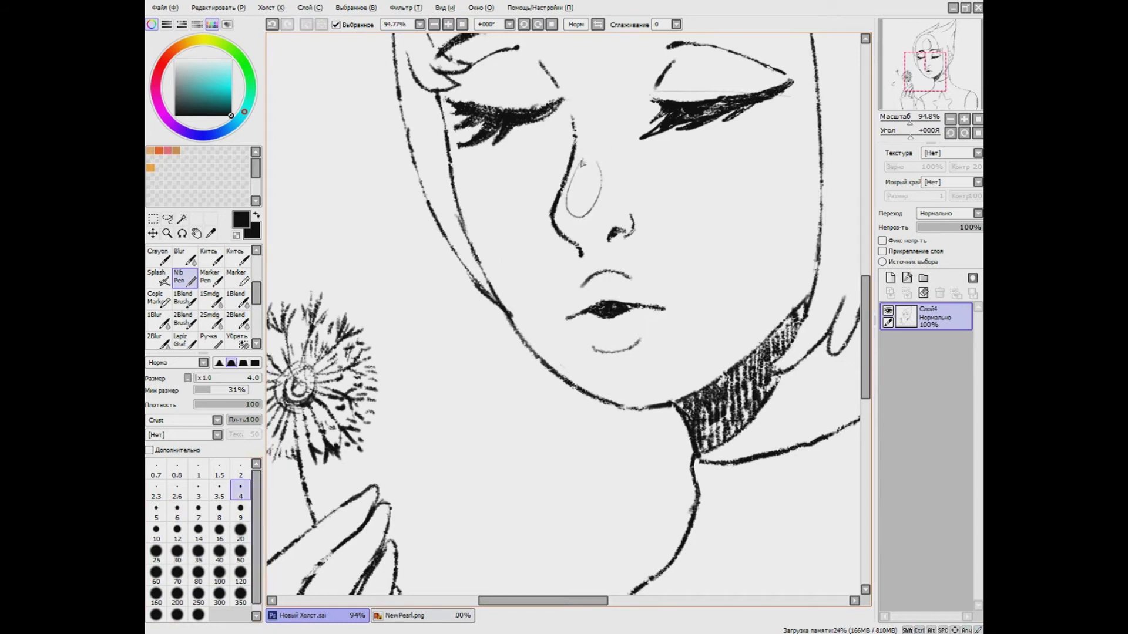
{"action": "scroll", "coordinate": [761, 142], "scroll_direction": "up", "scroll_amount": 1}
{"action": "left_click_drag", "start_coordinate": [808, 84], "coordinate": [761, 142]}
{"action": "key", "text": "ctrl+z"}
{"action": "scroll", "coordinate": [714, 145], "scroll_direction": "down", "scroll_amount": 11}
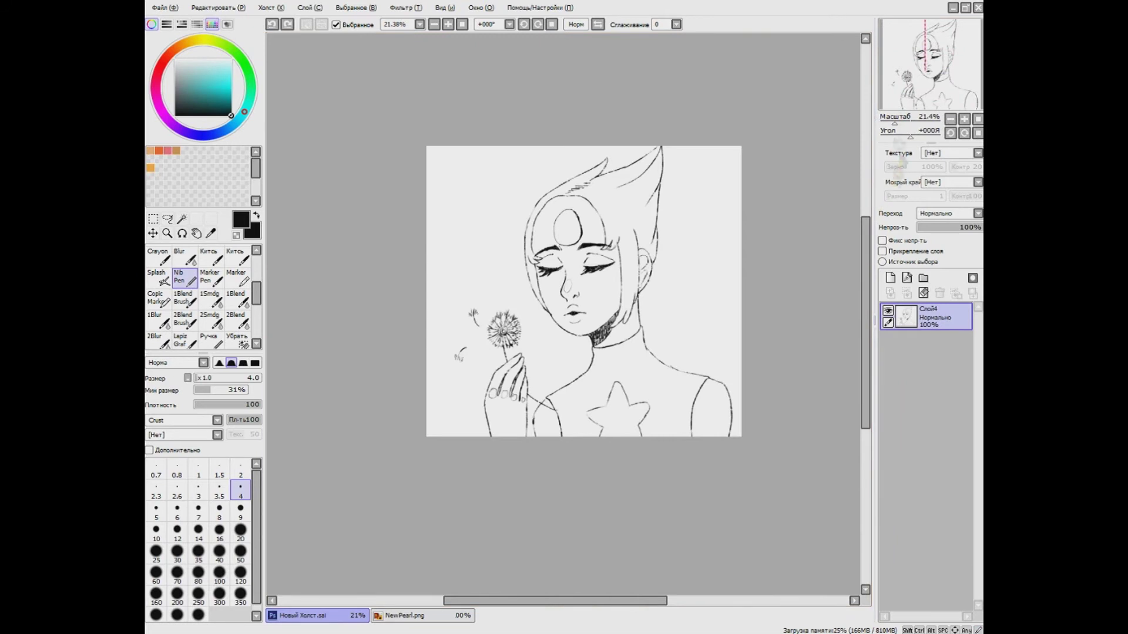
Sample the turquoise from NewPearl.png and block in the sleeveless top on a new layer below the line art, enlarging the Nib Pen to size 120.
{"action": "scroll", "coordinate": [583, 290], "scroll_direction": "up", "scroll_amount": 2}
{"action": "left_click", "coordinate": [404, 616]}
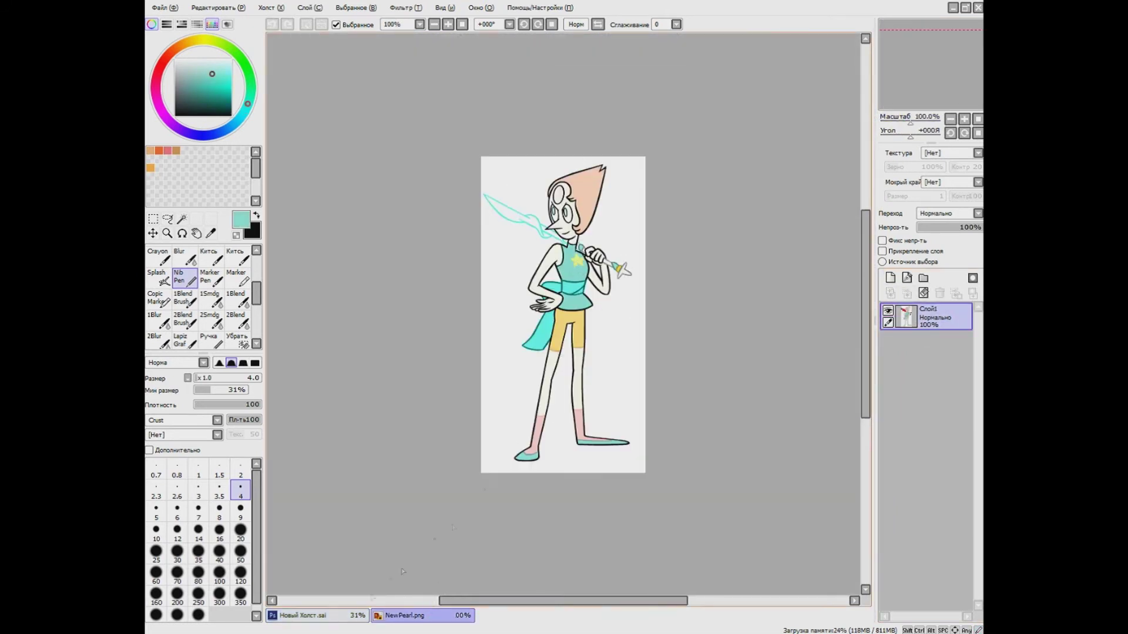
{"action": "left_click", "coordinate": [303, 616]}
{"action": "scroll", "coordinate": [200, 294], "scroll_direction": "up", "scroll_amount": 1}
{"action": "left_click", "coordinate": [241, 552]}
{"action": "mouse_move", "coordinate": [626, 385]}
{"action": "left_mouse_down"}
{"action": "mouse_move", "coordinate": [583, 470]}
{"action": "mouse_move", "coordinate": [574, 421]}
{"action": "mouse_move", "coordinate": [573, 480]}
{"action": "mouse_move", "coordinate": [675, 411]}
{"action": "mouse_move", "coordinate": [725, 482]}
{"action": "mouse_move", "coordinate": [734, 411]}
{"action": "mouse_move", "coordinate": [622, 452]}
{"action": "left_mouse_up"}
{"action": "key", "text": "bracketright"}
{"action": "key", "text": "bracketright"}
{"action": "key", "text": "bracketright"}
{"action": "key", "text": "bracketright"}
{"action": "key", "text": "bracketright"}
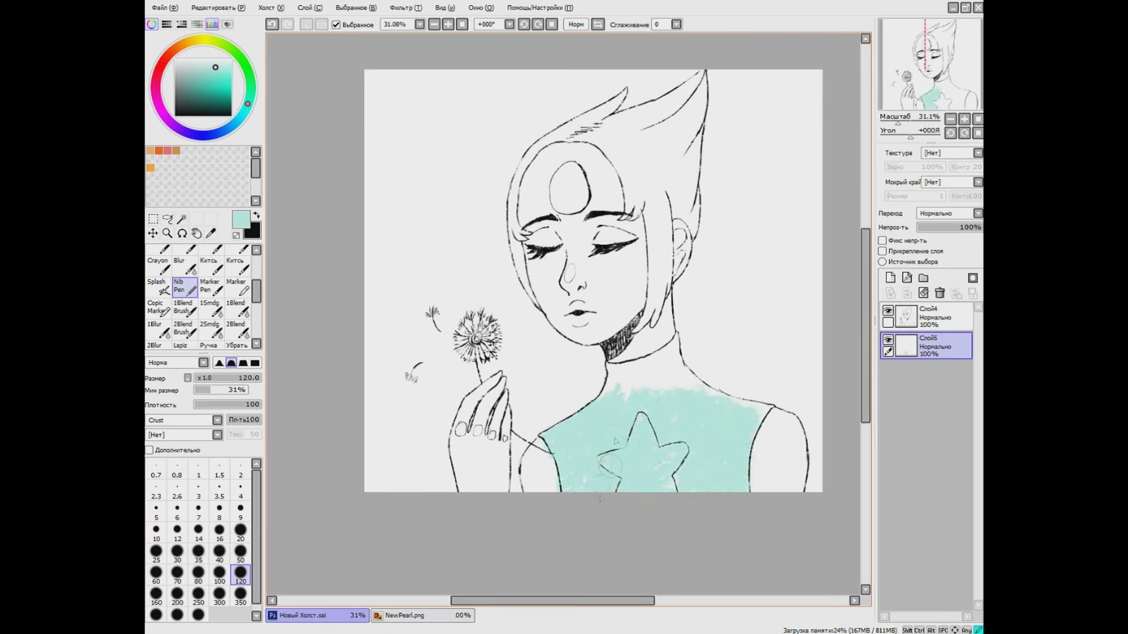
Reduce the Nib Pen and paint turquoise along the underside of the top's collar line.
{"action": "scroll", "coordinate": [684, 376], "scroll_direction": "up", "scroll_amount": 5}
{"action": "key", "text": "bracketleft"}
{"action": "key", "text": "bracketleft"}
{"action": "key", "text": "bracketleft"}
{"action": "key", "text": "bracketleft"}
{"action": "key", "text": "bracketleft"}
{"action": "key", "text": "bracketleft"}
{"action": "key", "text": "bracketleft"}
{"action": "key", "text": "bracketleft"}
{"action": "key", "text": "bracketleft"}
{"action": "key", "text": "bracketleft"}
{"action": "mouse_move", "coordinate": [479, 375]}
{"action": "left_mouse_down"}
{"action": "mouse_move", "coordinate": [610, 352]}
{"action": "mouse_move", "coordinate": [664, 293]}
{"action": "mouse_move", "coordinate": [675, 376]}
{"action": "left_mouse_up"}
Fill the white gaps at the collar and shoulder slope of the top with turquoise using the Nib Pen at size 50.
{"action": "key", "text": "bracketright"}
{"action": "key", "text": "bracketright"}
{"action": "key", "text": "bracketright"}
{"action": "key", "text": "bracketright"}
{"action": "key", "text": "bracketright"}
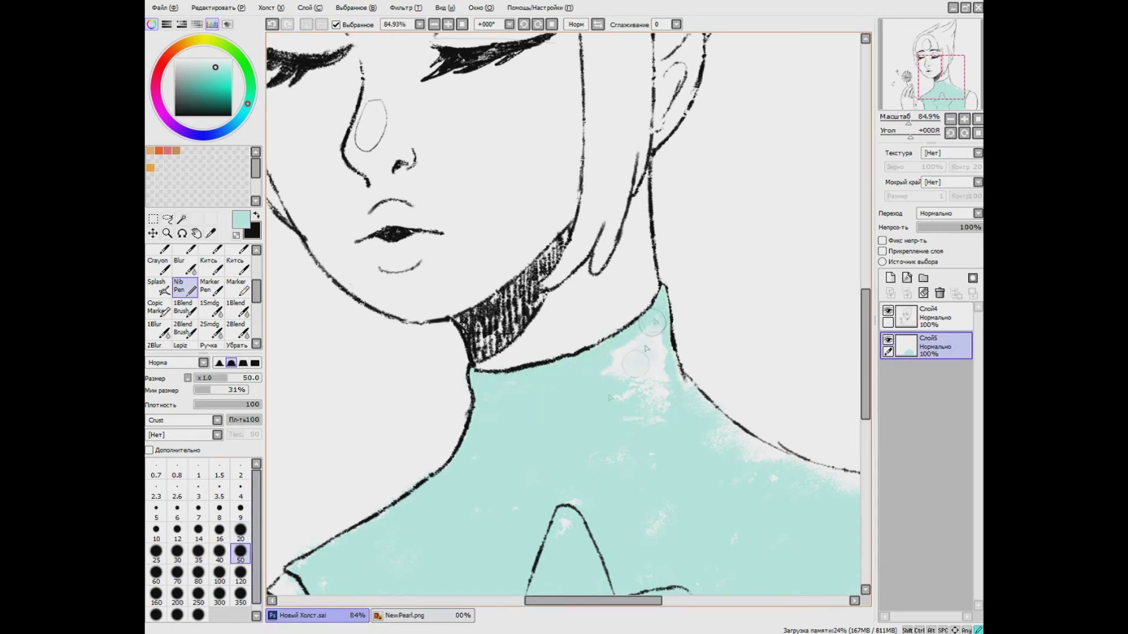
{"action": "left_click_drag", "start_coordinate": [657, 329], "coordinate": [611, 423]}
{"action": "scroll", "coordinate": [595, 468], "scroll_direction": "down", "scroll_amount": 2}
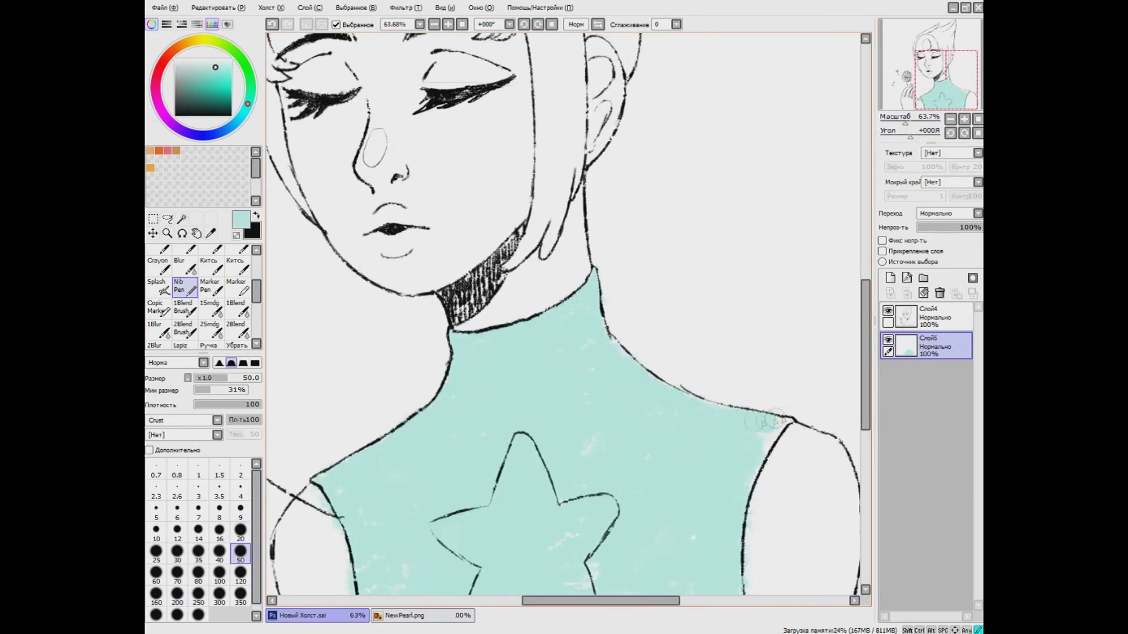
Erase the turquoise overflow outside the armhole and shoulder outline with the eraser at size 20.
{"action": "scroll", "coordinate": [641, 252], "scroll_direction": "up", "scroll_amount": 4}
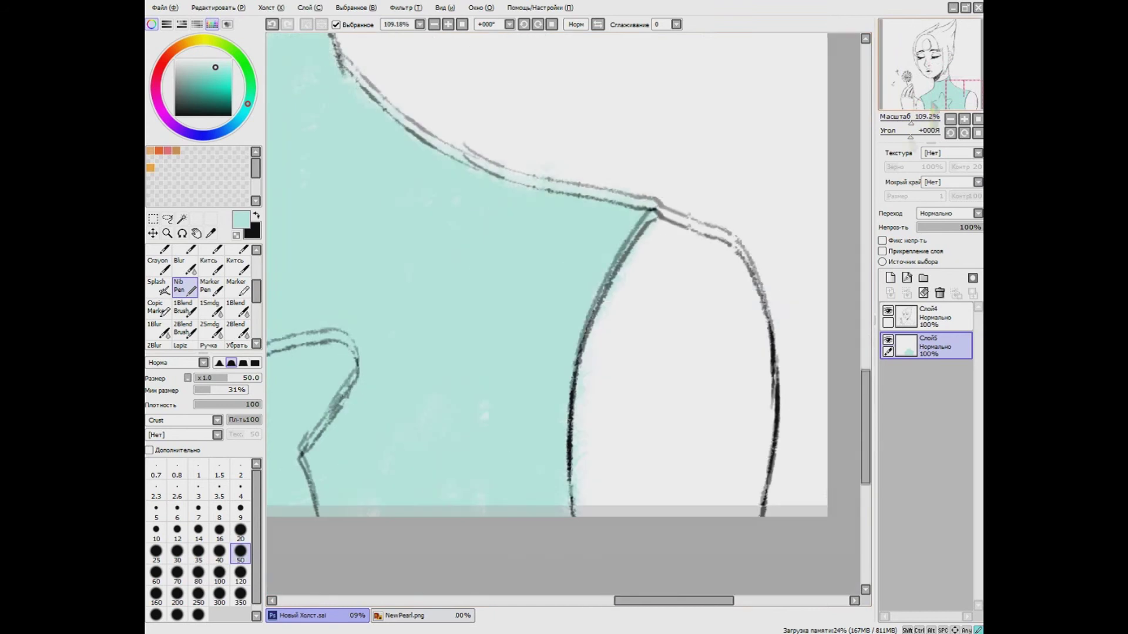
{"action": "key", "text": "e"}
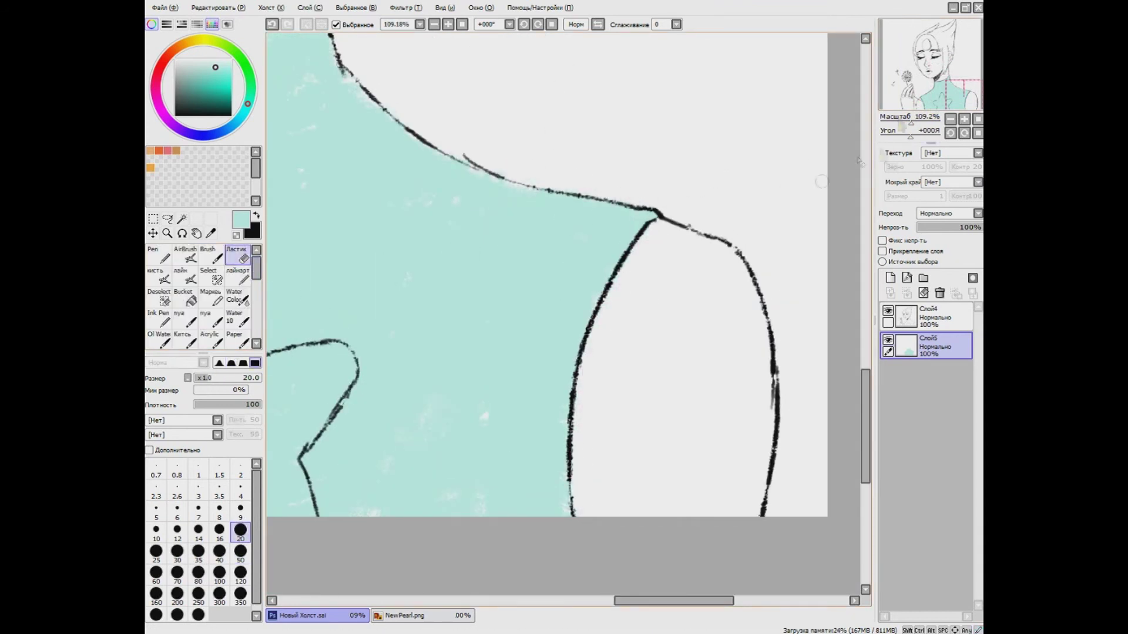
{"action": "scroll", "coordinate": [821, 182], "scroll_direction": "down", "scroll_amount": 5}
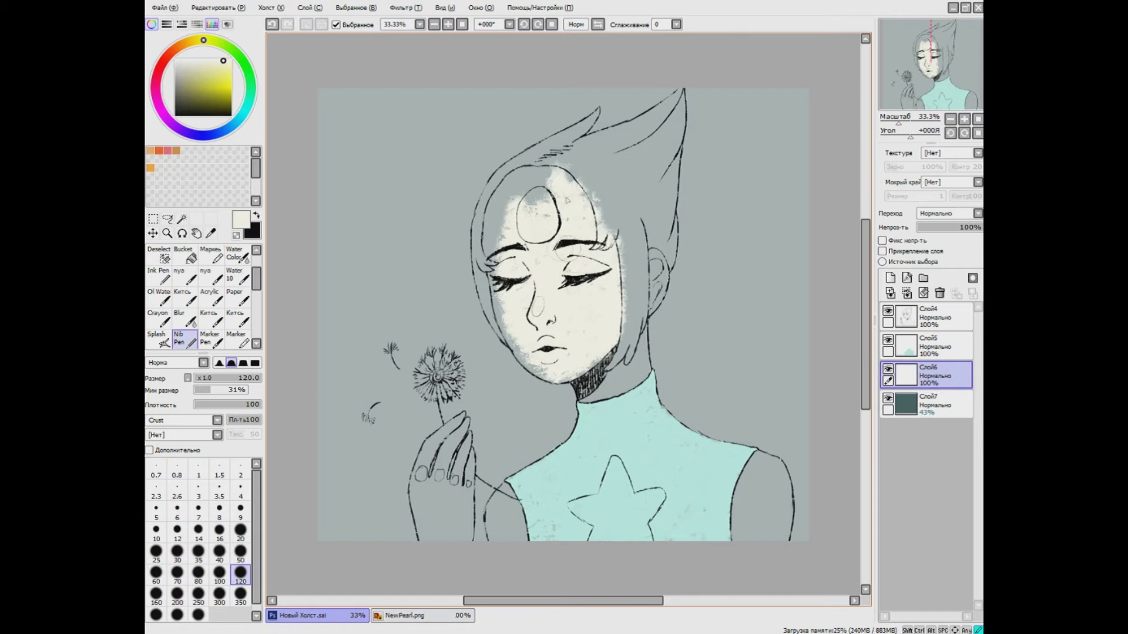
Paint the rest of the face, forehead and neck cream on the skin layer with the Nib Pen at size 120.
{"action": "mouse_move", "coordinate": [582, 384]}
{"action": "left_mouse_down"}
{"action": "mouse_move", "coordinate": [628, 376]}
{"action": "mouse_move", "coordinate": [619, 324]}
{"action": "left_mouse_up"}
{"action": "left_click_drag", "start_coordinate": [613, 219], "coordinate": [574, 201]}
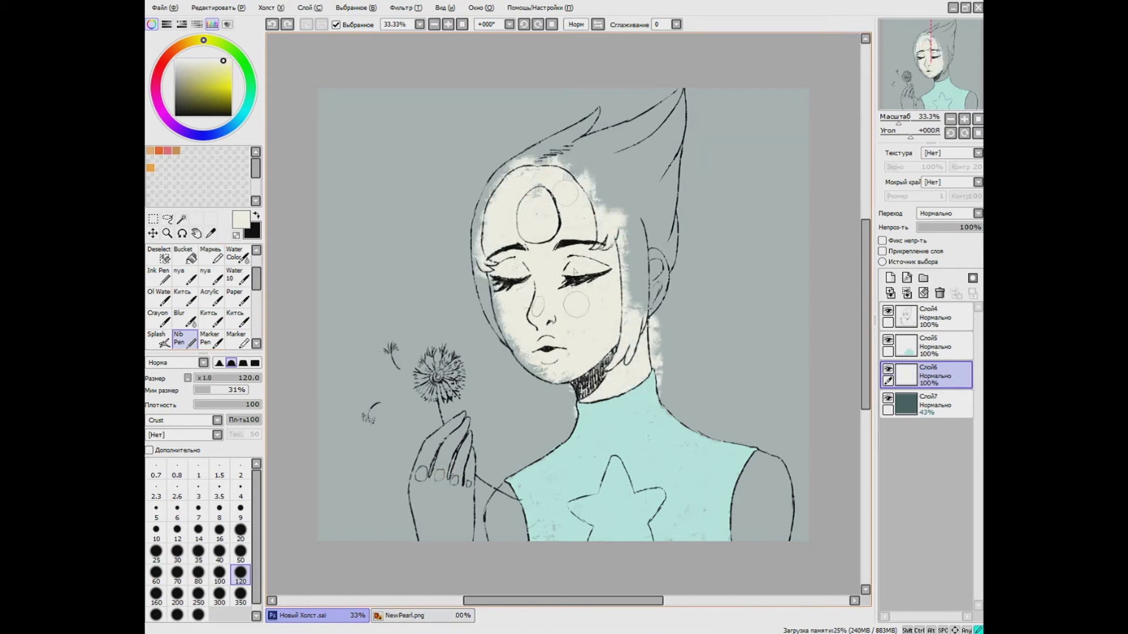
{"action": "left_click_drag", "start_coordinate": [529, 156], "coordinate": [497, 176]}
{"action": "mouse_move", "coordinate": [490, 282]}
{"action": "left_mouse_down"}
{"action": "mouse_move", "coordinate": [517, 364]}
{"action": "mouse_move", "coordinate": [564, 405]}
{"action": "left_mouse_up"}
Paint cream on the raised hand and the upper arm next to it at Nib Pen size 35, and on the other upper arm at size 120.
{"action": "left_click", "coordinate": [240, 530]}
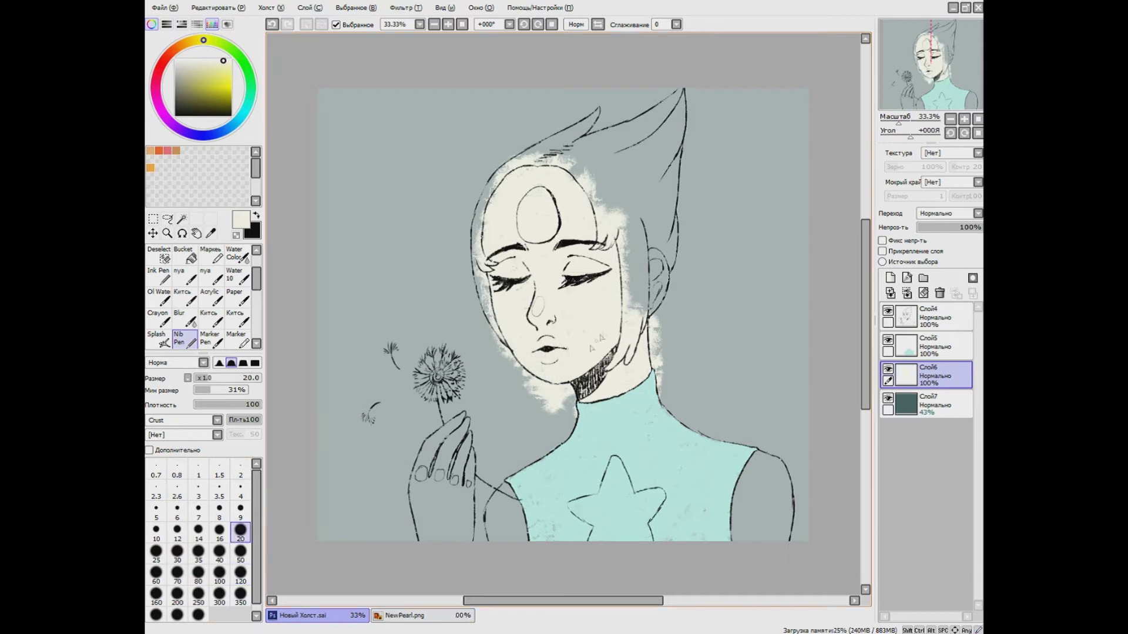
{"action": "left_click", "coordinate": [199, 553]}
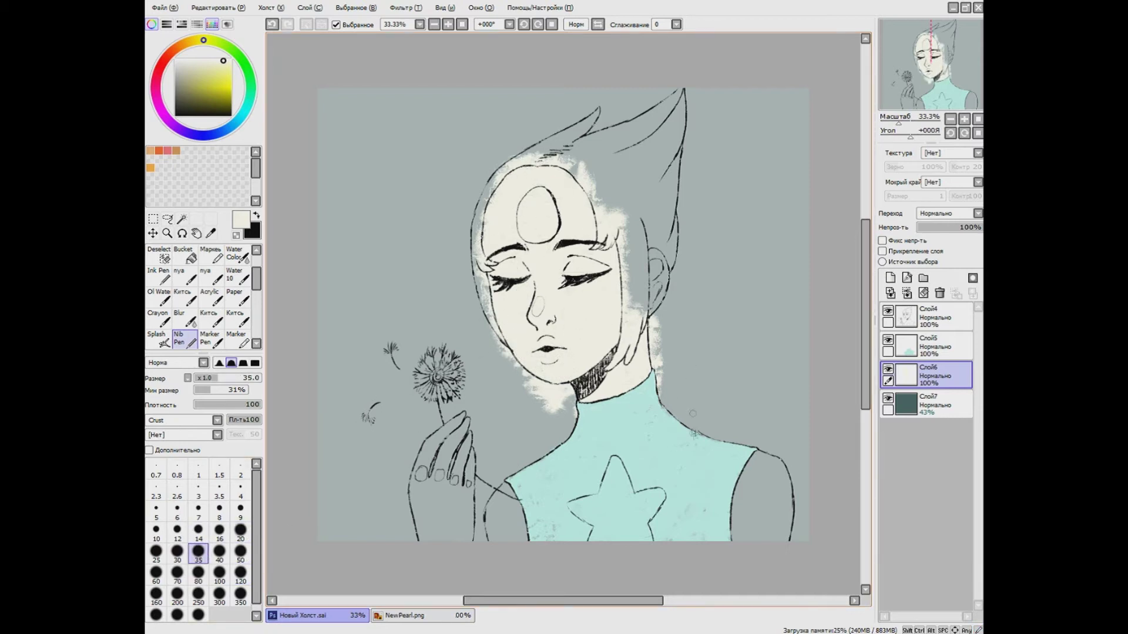
{"action": "left_click_drag", "start_coordinate": [457, 418], "coordinate": [442, 541]}
{"action": "mouse_move", "coordinate": [506, 482]}
{"action": "left_mouse_down"}
{"action": "mouse_move", "coordinate": [495, 511]}
{"action": "mouse_move", "coordinate": [520, 538]}
{"action": "left_mouse_up"}
{"action": "left_click", "coordinate": [240, 573]}
{"action": "mouse_move", "coordinate": [764, 464]}
{"action": "left_mouse_down"}
{"action": "mouse_move", "coordinate": [764, 541]}
{"action": "mouse_move", "coordinate": [787, 499]}
{"action": "mouse_move", "coordinate": [758, 453]}
{"action": "left_mouse_up"}
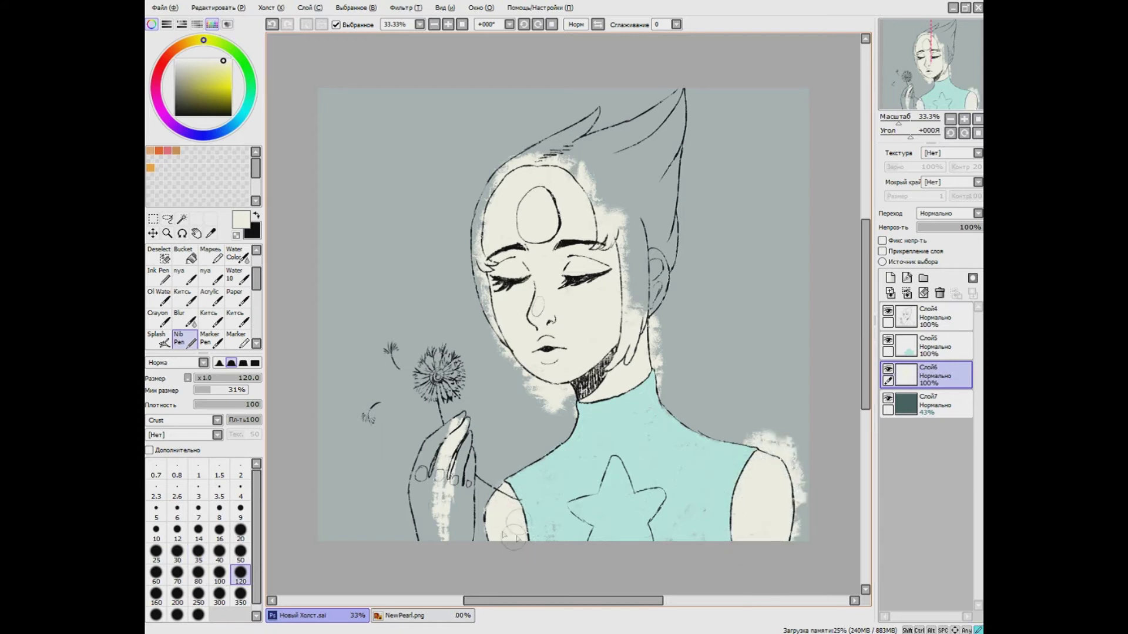
Fill the remaining fingers, hand and wrist of the raised arm with cream, finishing with the Nib Pen at size 50.
{"action": "left_click_drag", "start_coordinate": [452, 446], "coordinate": [446, 538]}
{"action": "left_click_drag", "start_coordinate": [434, 464], "coordinate": [424, 537]}
{"action": "left_click", "coordinate": [240, 551]}
{"action": "mouse_move", "coordinate": [461, 417]}
{"action": "left_mouse_down"}
{"action": "mouse_move", "coordinate": [426, 473]}
{"action": "mouse_move", "coordinate": [470, 545]}
{"action": "left_mouse_up"}
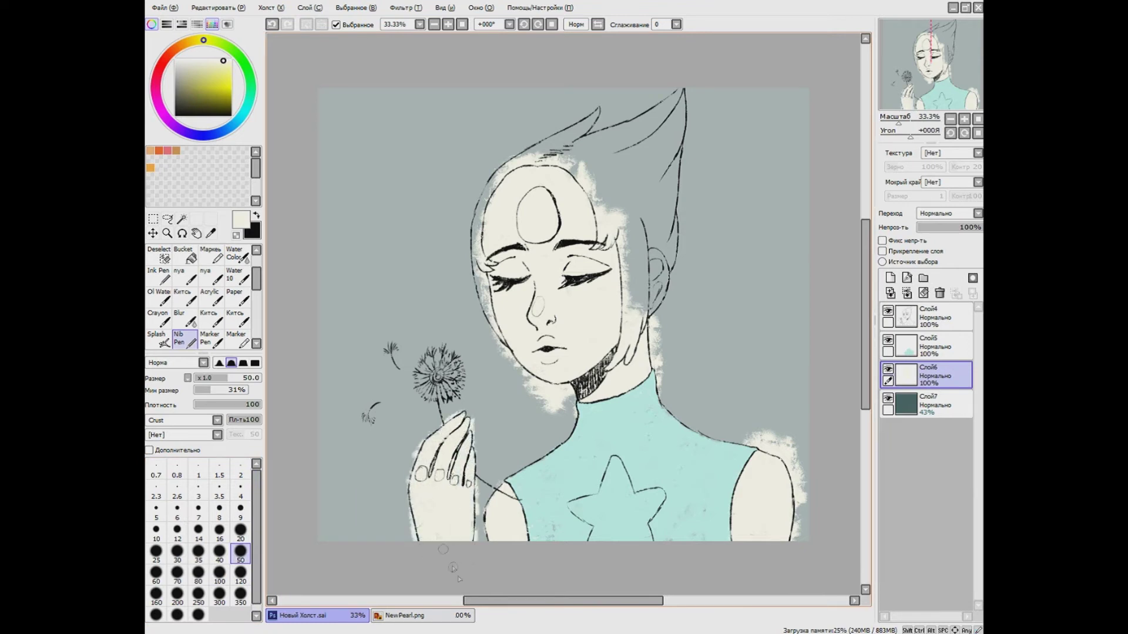
Erase the cream overflow around the raised hand with the eraser at size 20.
{"action": "scroll", "coordinate": [440, 365], "scroll_direction": "up", "scroll_amount": 3}
{"action": "key", "text": "e"}
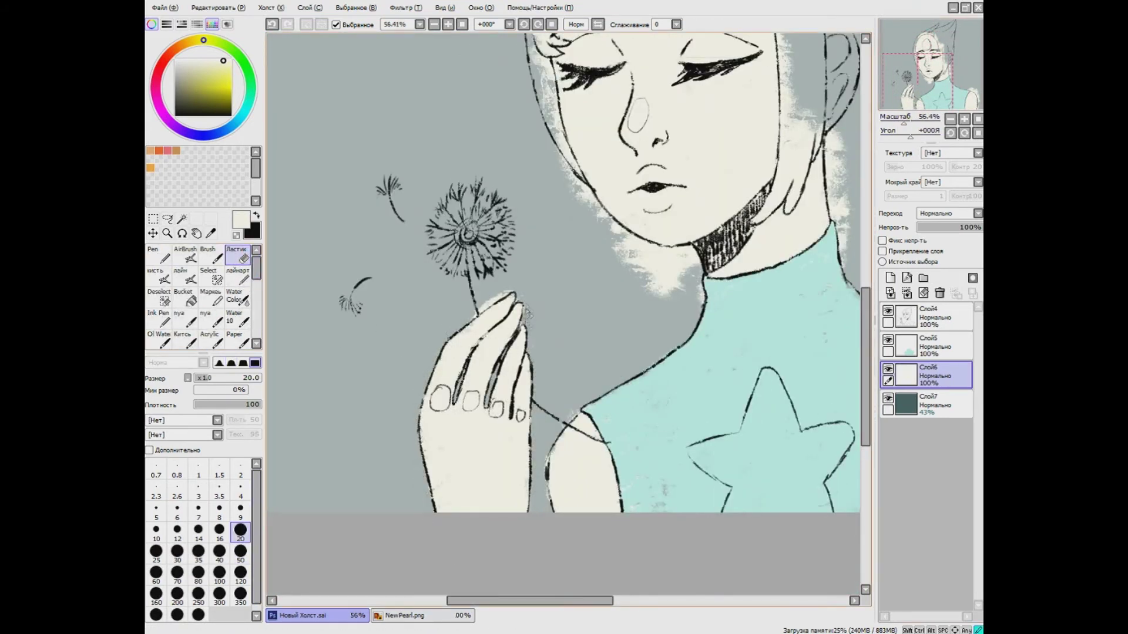
{"action": "scroll", "coordinate": [546, 487], "scroll_direction": "down", "scroll_amount": 2}
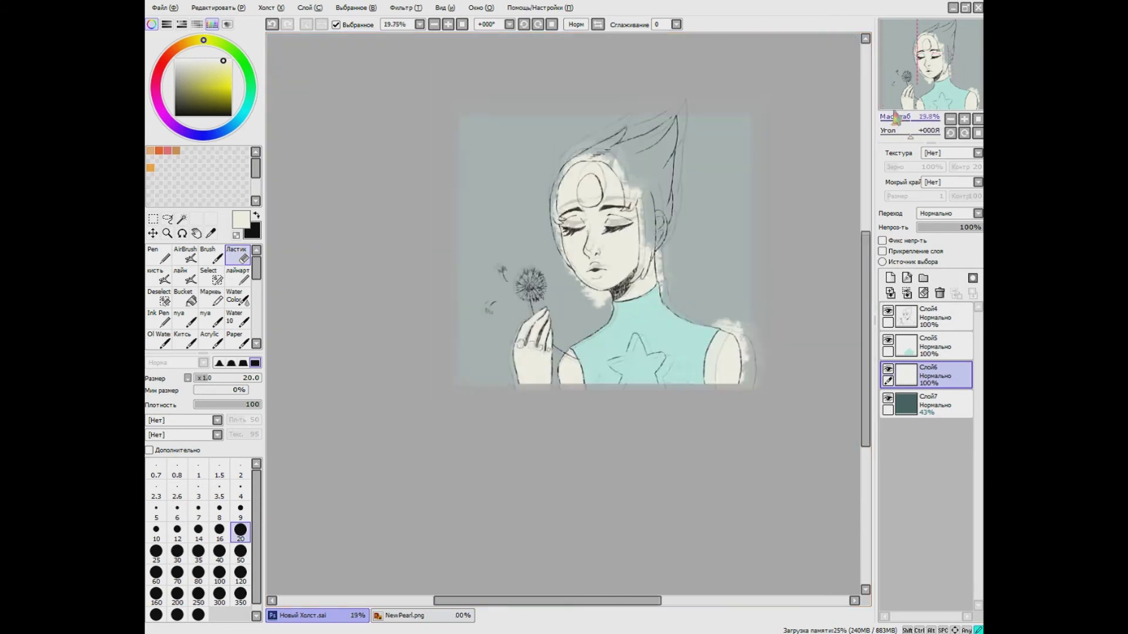
Erase the cream overflow outside the cheek, jaw and chin with the eraser at size 120.
{"action": "scroll", "coordinate": [658, 329], "scroll_direction": "up", "scroll_amount": 3}
{"action": "left_click", "coordinate": [240, 573]}
{"action": "scroll", "coordinate": [564, 353], "scroll_direction": "down", "scroll_amount": 2}
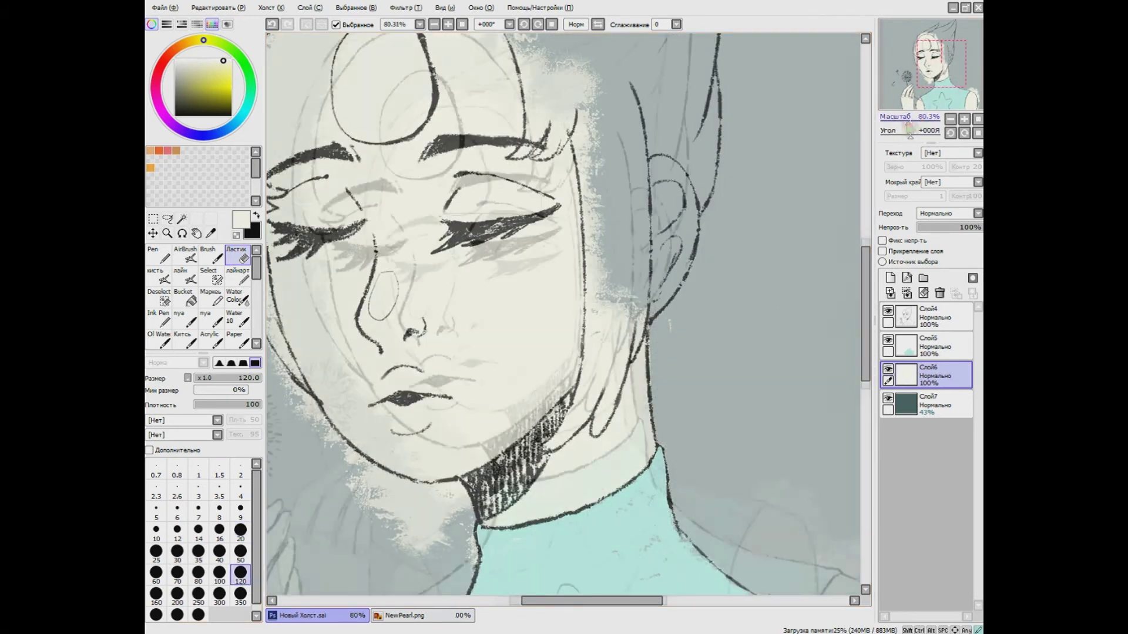
{"action": "scroll", "coordinate": [479, 201], "scroll_direction": "up", "scroll_amount": 2}
{"action": "mouse_move", "coordinate": [478, 201]}
{"action": "left_mouse_down"}
{"action": "mouse_move", "coordinate": [582, 265]}
{"action": "mouse_move", "coordinate": [613, 488]}
{"action": "left_mouse_up"}
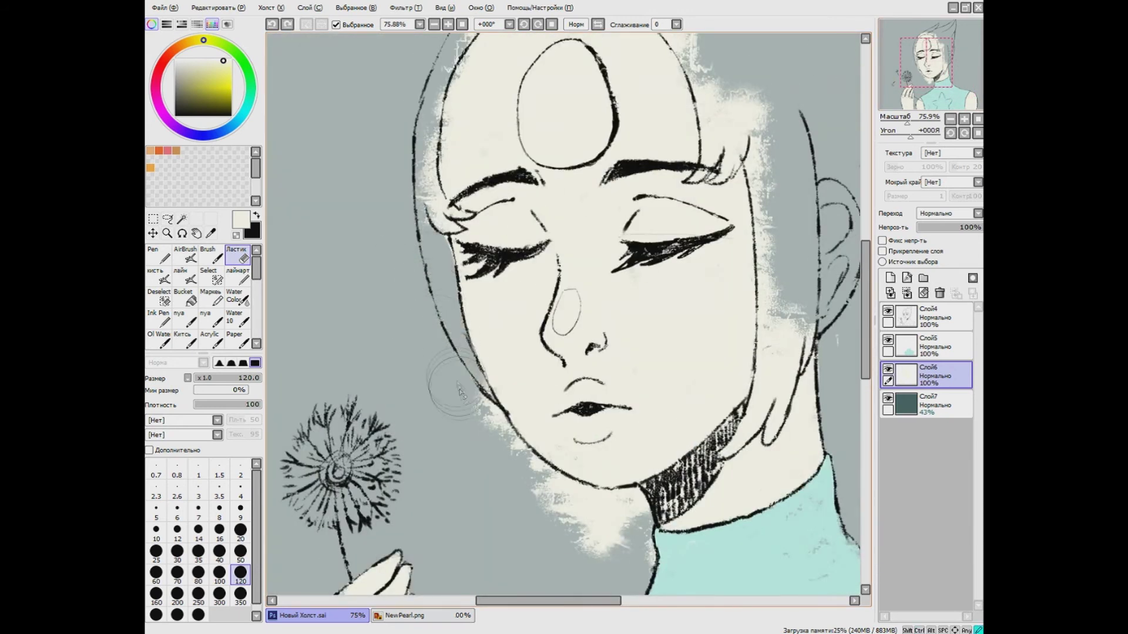
{"action": "mouse_move", "coordinate": [461, 393]}
{"action": "left_mouse_down"}
{"action": "mouse_move", "coordinate": [494, 462]}
{"action": "mouse_move", "coordinate": [486, 442]}
{"action": "mouse_move", "coordinate": [544, 498]}
{"action": "mouse_move", "coordinate": [609, 524]}
{"action": "mouse_move", "coordinate": [641, 537]}
{"action": "left_mouse_up"}
Reduce the eraser to size 50 and remove the cream overflow from the hair beside the face and forehead.
{"action": "key", "text": "bracketleft"}
{"action": "key", "text": "bracketleft"}
{"action": "key", "text": "bracketleft"}
{"action": "key", "text": "bracketleft"}
{"action": "key", "text": "bracketleft"}
{"action": "mouse_move", "coordinate": [784, 320]}
{"action": "left_mouse_down"}
{"action": "mouse_move", "coordinate": [728, 94]}
{"action": "mouse_move", "coordinate": [778, 323]}
{"action": "mouse_move", "coordinate": [743, 458]}
{"action": "mouse_move", "coordinate": [774, 432]}
{"action": "mouse_move", "coordinate": [790, 323]}
{"action": "left_mouse_up"}
{"action": "left_click_drag", "start_coordinate": [705, 88], "coordinate": [744, 246]}
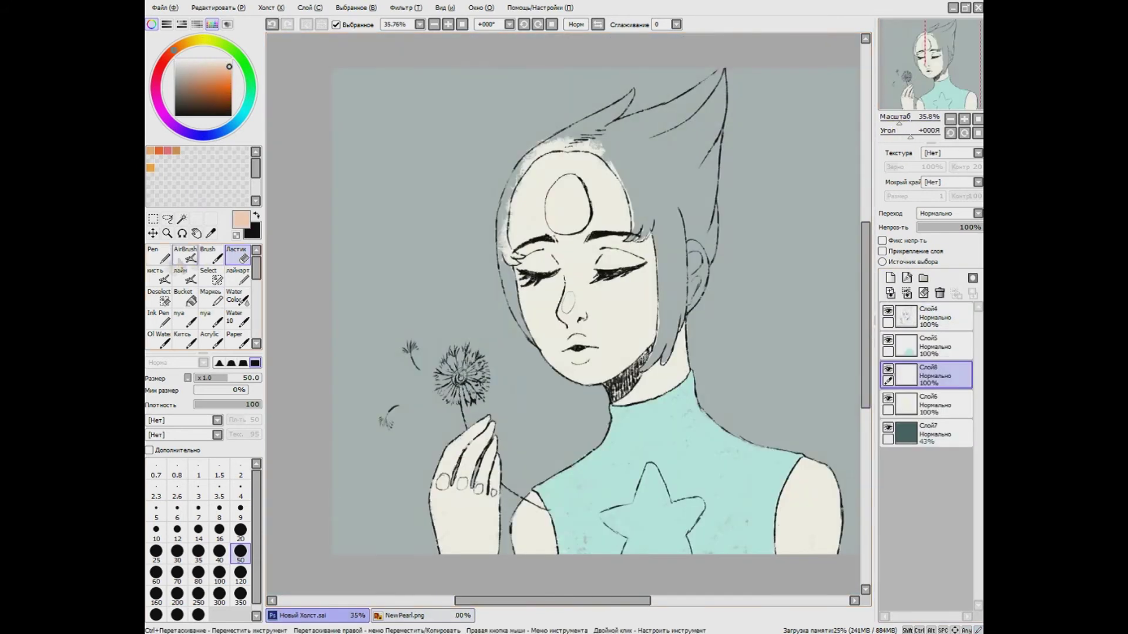
Paint peach on a new hair layer along the side lock and up into the large hair spike with the Nib Pen.
{"action": "scroll", "coordinate": [199, 294], "scroll_direction": "down", "scroll_amount": 3}
{"action": "left_click", "coordinate": [182, 294]}
{"action": "left_click_drag", "start_coordinate": [670, 249], "coordinate": [653, 141]}
{"action": "mouse_move", "coordinate": [720, 72]}
{"action": "left_mouse_down"}
{"action": "mouse_move", "coordinate": [662, 147]}
{"action": "mouse_move", "coordinate": [655, 370]}
{"action": "left_mouse_up"}
Sample the skin cream, paint the ear on layer Слой6 with the Nib Pen at size 120, and erase the overflow around it.
{"action": "left_click", "coordinate": [240, 573]}
{"action": "left_click", "coordinate": [928, 405]}
{"action": "left_click", "coordinate": [587, 223], "text": "alt"}
{"action": "left_click_drag", "start_coordinate": [693, 240], "coordinate": [692, 292]}
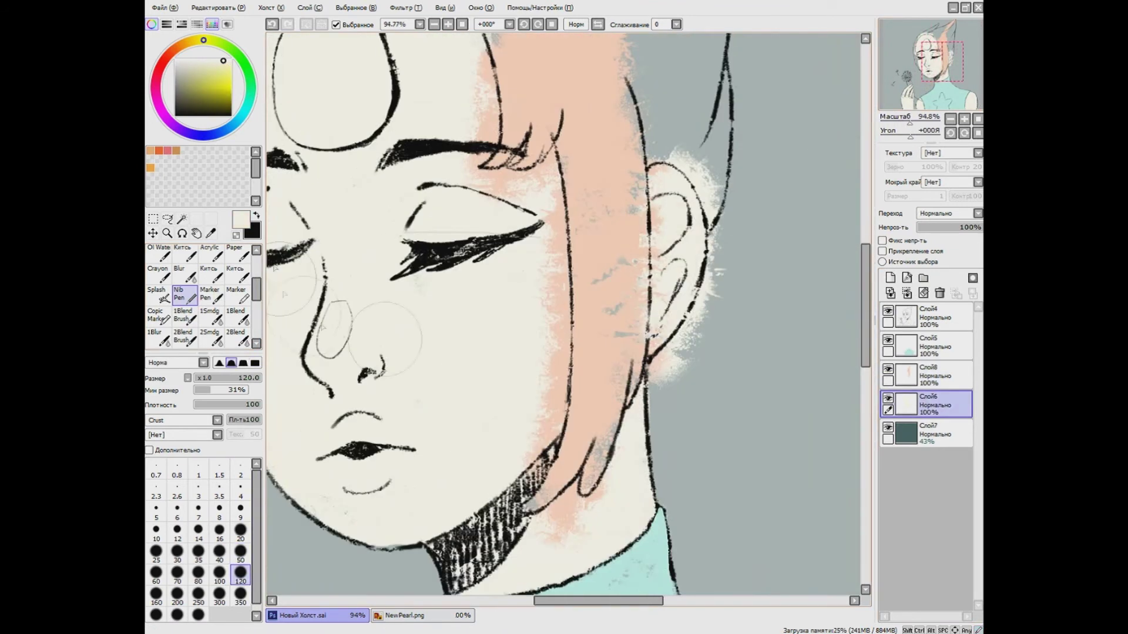
{"action": "key", "text": "e"}
Sample the peach hair colour from NewPearl.png and paint the rest of the hair on layer Слой8 with the Nib Pen at size 120.
{"action": "left_click", "coordinate": [928, 375]}
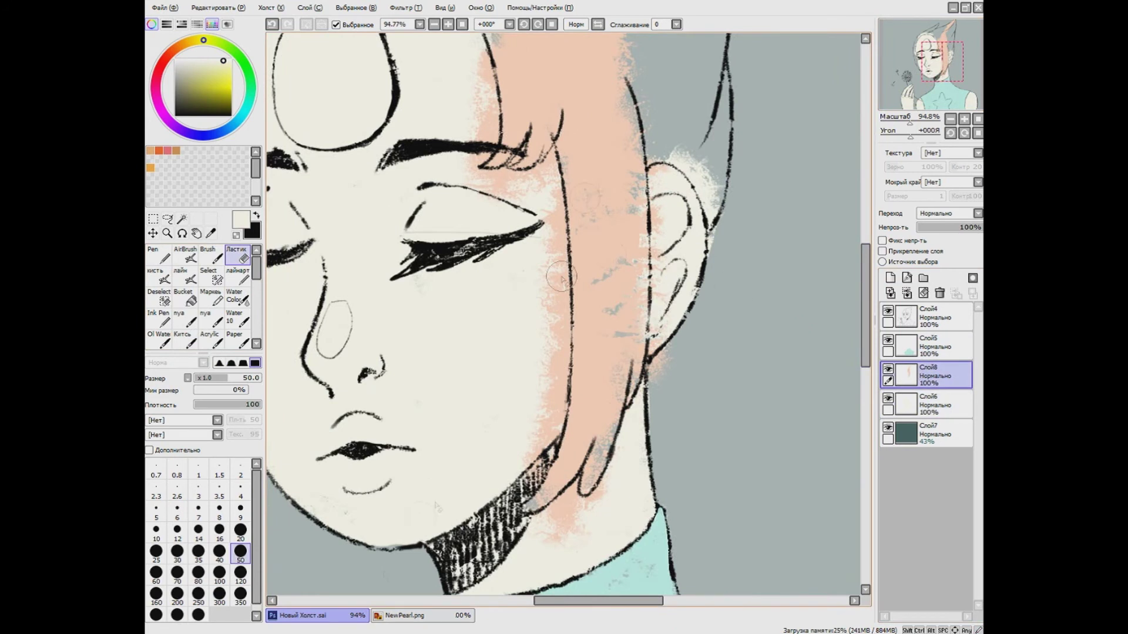
{"action": "left_click", "coordinate": [405, 615]}
{"action": "left_click", "coordinate": [554, 181], "text": "alt"}
{"action": "left_click", "coordinate": [317, 616]}
{"action": "scroll", "coordinate": [200, 293], "scroll_direction": "down", "scroll_amount": 3}
{"action": "left_click", "coordinate": [182, 305]}
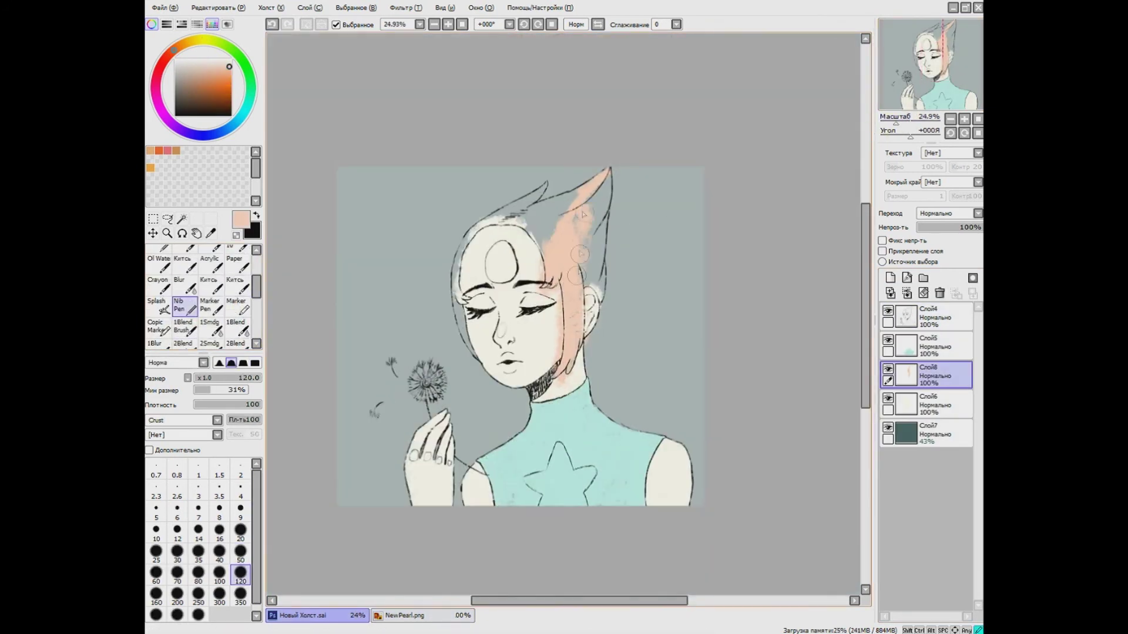
{"action": "left_click_drag", "start_coordinate": [588, 193], "coordinate": [596, 306]}
{"action": "left_click_drag", "start_coordinate": [614, 171], "coordinate": [611, 247]}
{"action": "left_click_drag", "start_coordinate": [564, 188], "coordinate": [493, 176]}
{"action": "mouse_move", "coordinate": [479, 220]}
{"action": "left_mouse_down"}
{"action": "mouse_move", "coordinate": [470, 364]}
{"action": "mouse_move", "coordinate": [479, 352]}
{"action": "left_mouse_up"}
{"action": "left_click_drag", "start_coordinate": [521, 189], "coordinate": [462, 352]}
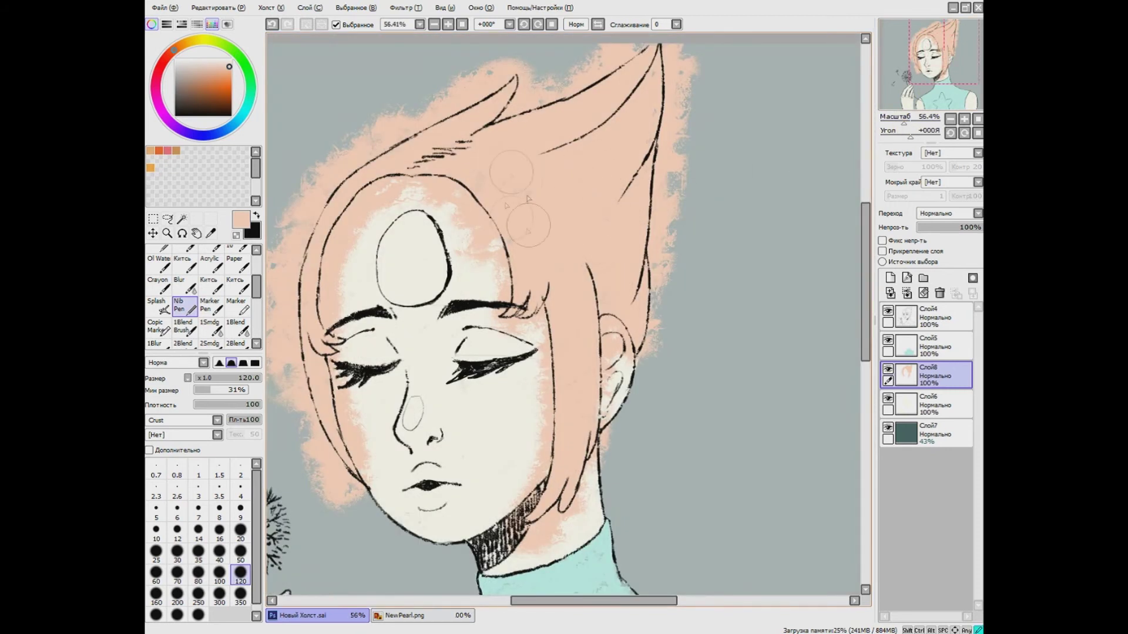
Erase the peach overflow outside the back hair spikes, over the ear and around the lower side lock with the eraser at size 50.
{"action": "key", "text": "e"}
{"action": "left_click_drag", "start_coordinate": [682, 93], "coordinate": [642, 372]}
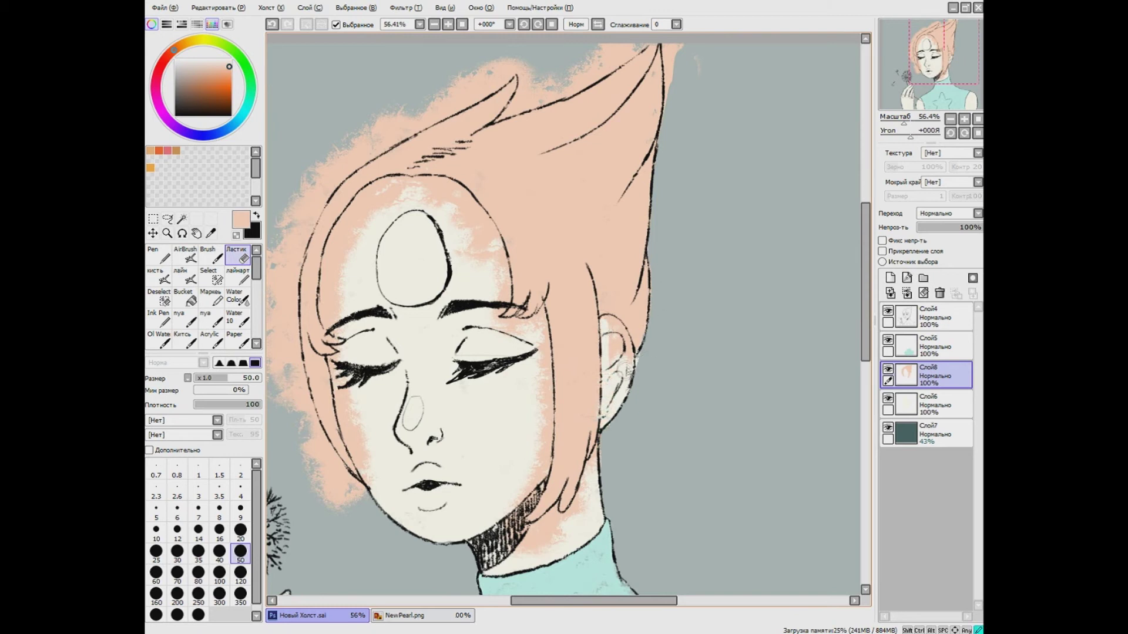
{"action": "mouse_move", "coordinate": [604, 450]}
{"action": "left_mouse_down"}
{"action": "mouse_move", "coordinate": [551, 523]}
{"action": "mouse_move", "coordinate": [518, 523]}
{"action": "left_mouse_up"}
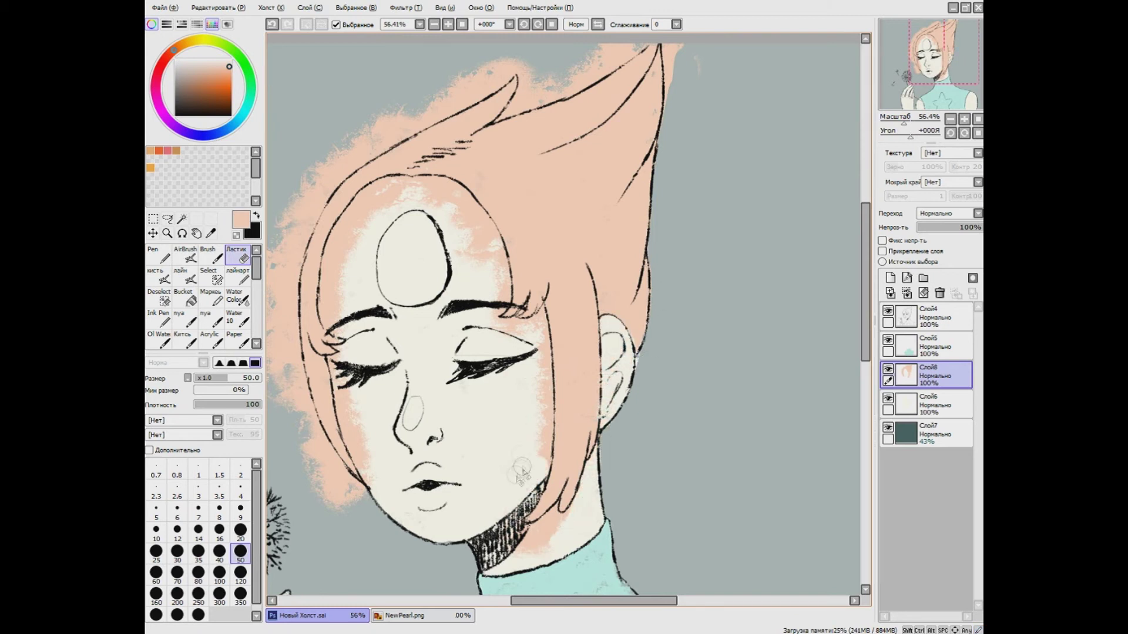
Erase the peach overflow from the cheek and forehead inside the hairline with the eraser at size 50.
{"action": "left_click_drag", "start_coordinate": [543, 436], "coordinate": [540, 327]}
{"action": "mouse_move", "coordinate": [389, 187]}
{"action": "left_mouse_down"}
{"action": "mouse_move", "coordinate": [329, 276]}
{"action": "mouse_move", "coordinate": [329, 329]}
{"action": "mouse_move", "coordinate": [349, 344]}
{"action": "left_mouse_up"}
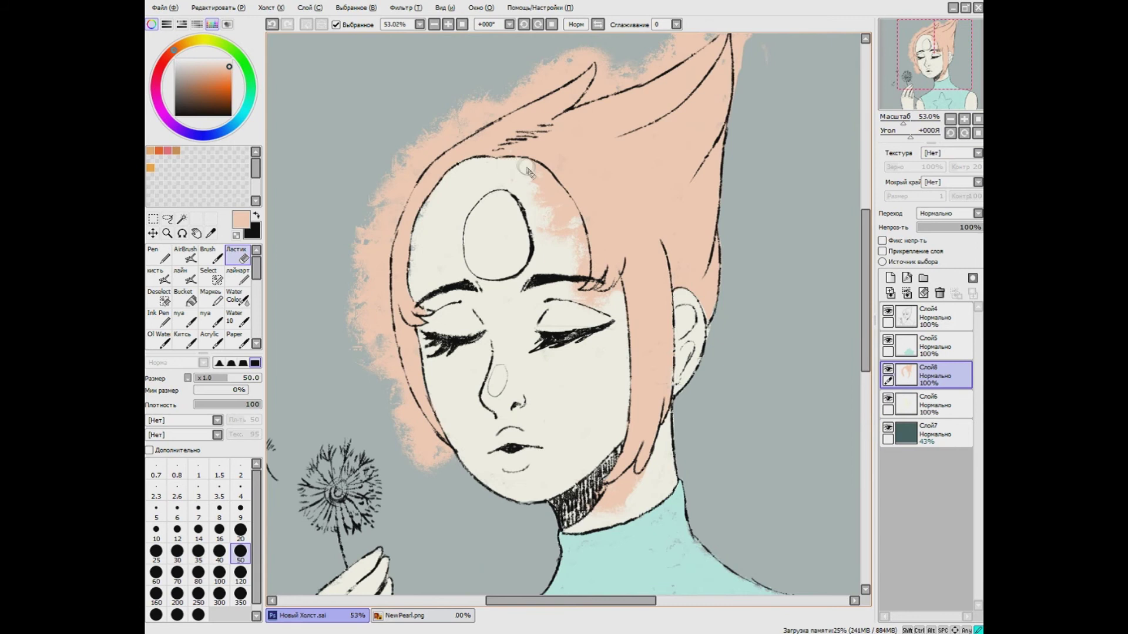
{"action": "left_click_drag", "start_coordinate": [527, 171], "coordinate": [576, 250]}
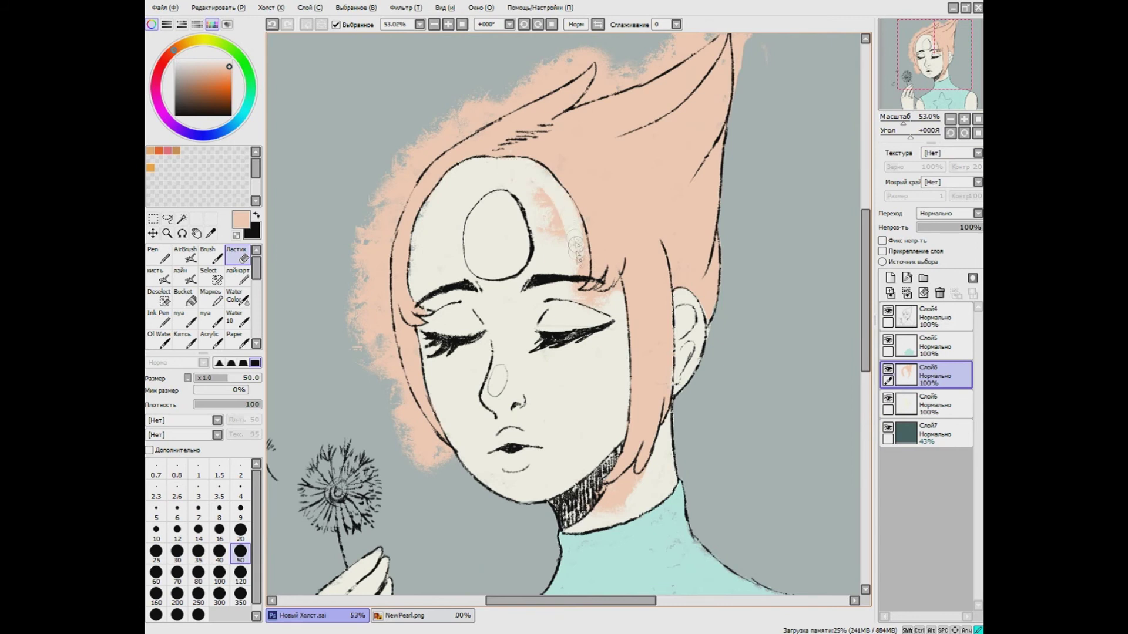
Erase the peach overflow outside the front hair contour, on the neck under the side lock and between the hair spikes.
{"action": "mouse_move", "coordinate": [446, 461]}
{"action": "left_mouse_down"}
{"action": "mouse_move", "coordinate": [376, 353]}
{"action": "mouse_move", "coordinate": [382, 194]}
{"action": "mouse_move", "coordinate": [388, 364]}
{"action": "mouse_move", "coordinate": [389, 200]}
{"action": "mouse_move", "coordinate": [571, 55]}
{"action": "left_mouse_up"}
{"action": "key", "text": "ctrl+z"}
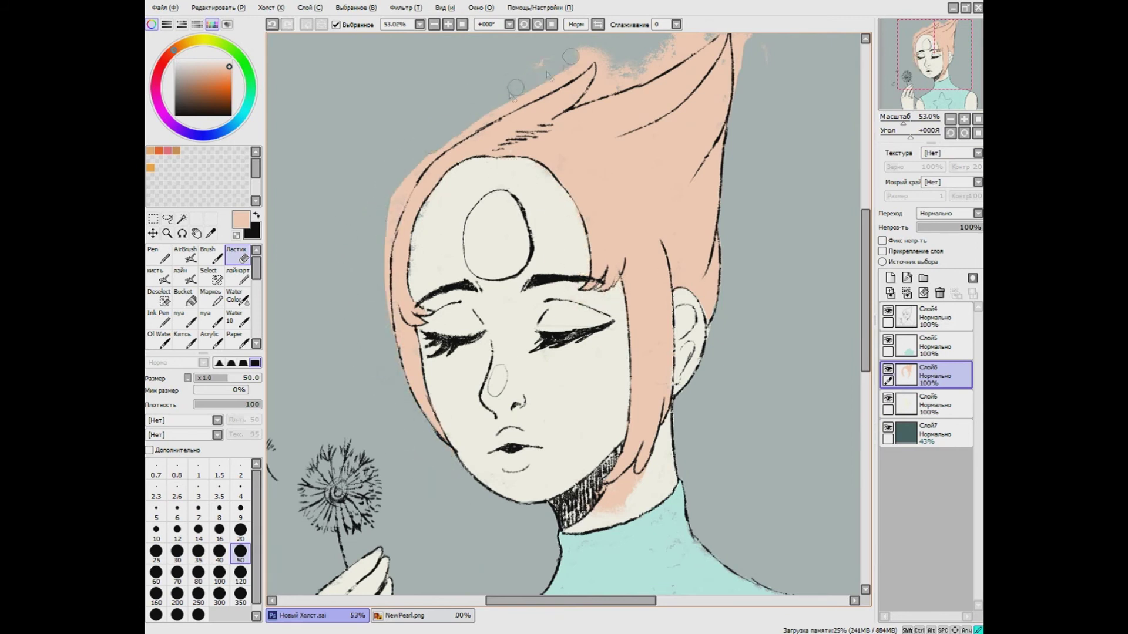
{"action": "mouse_move", "coordinate": [410, 174]}
{"action": "left_mouse_down"}
{"action": "mouse_move", "coordinate": [381, 336]}
{"action": "mouse_move", "coordinate": [412, 172]}
{"action": "mouse_move", "coordinate": [435, 154]}
{"action": "mouse_move", "coordinate": [397, 202]}
{"action": "mouse_move", "coordinate": [524, 94]}
{"action": "mouse_move", "coordinate": [482, 116]}
{"action": "mouse_move", "coordinate": [584, 65]}
{"action": "mouse_move", "coordinate": [605, 80]}
{"action": "mouse_move", "coordinate": [590, 97]}
{"action": "mouse_move", "coordinate": [596, 44]}
{"action": "left_mouse_up"}
{"action": "key", "text": "ctrl+z"}
{"action": "left_click_drag", "start_coordinate": [627, 487], "coordinate": [605, 483]}
{"action": "scroll", "coordinate": [690, 406], "scroll_direction": "up", "scroll_amount": 3}
{"action": "left_click_drag", "start_coordinate": [589, 136], "coordinate": [589, 117]}
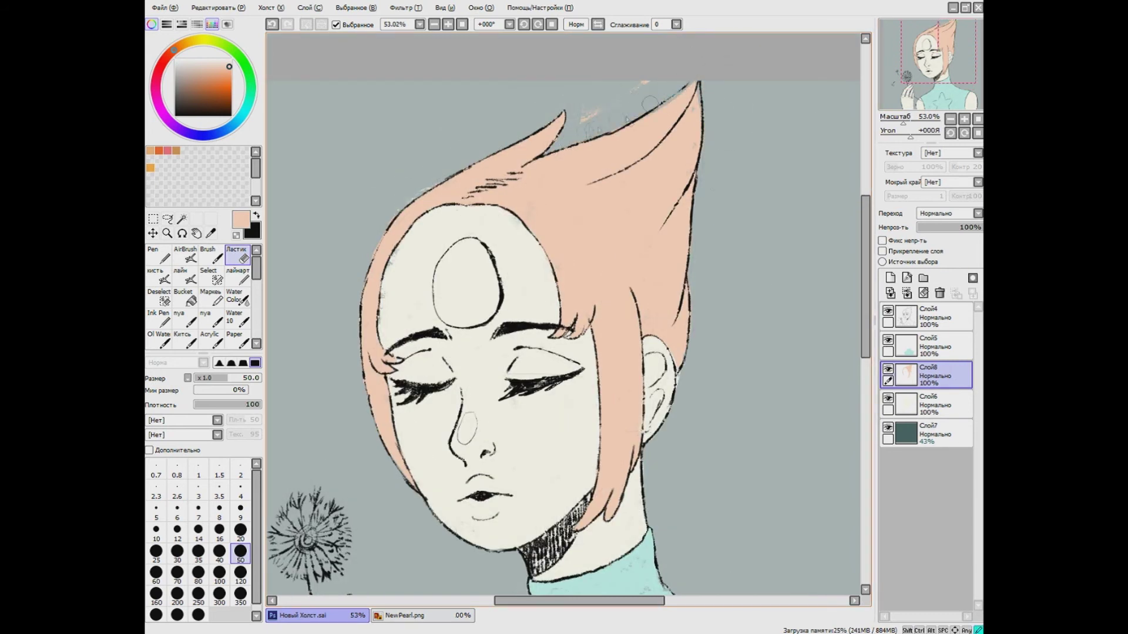
Sample the skin cream and touch up the gaps in the face fill on layer Слой6 with the Nib Pen at size 120.
{"action": "left_click", "coordinate": [931, 404]}
{"action": "left_click", "coordinate": [392, 333], "text": "alt"}
{"action": "key", "text": "n"}
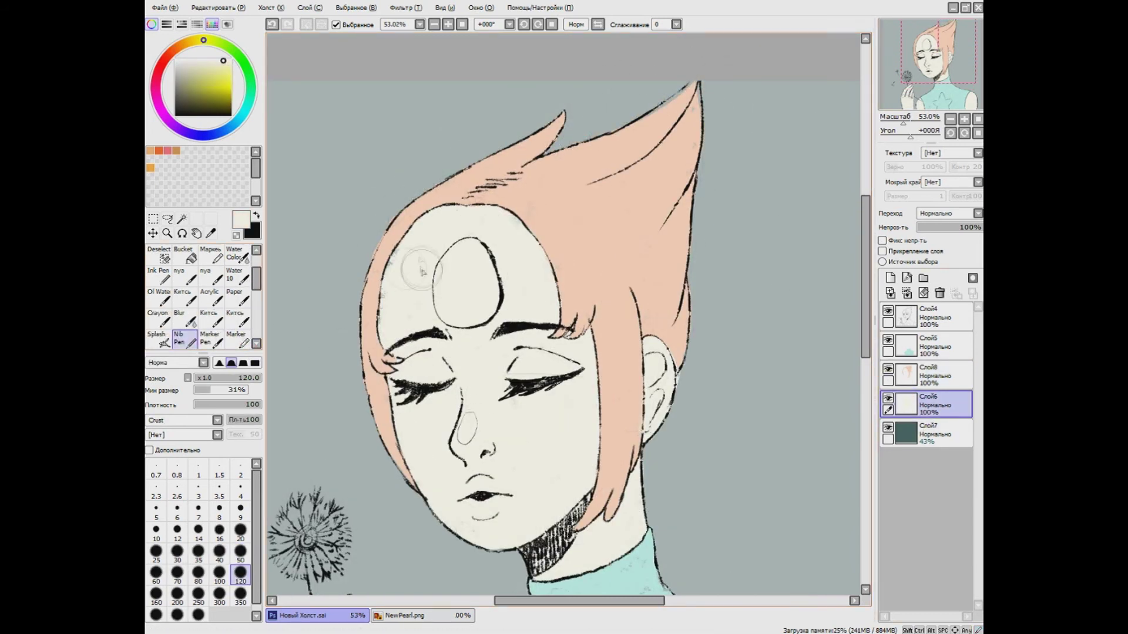
{"action": "left_click", "coordinate": [931, 317]}
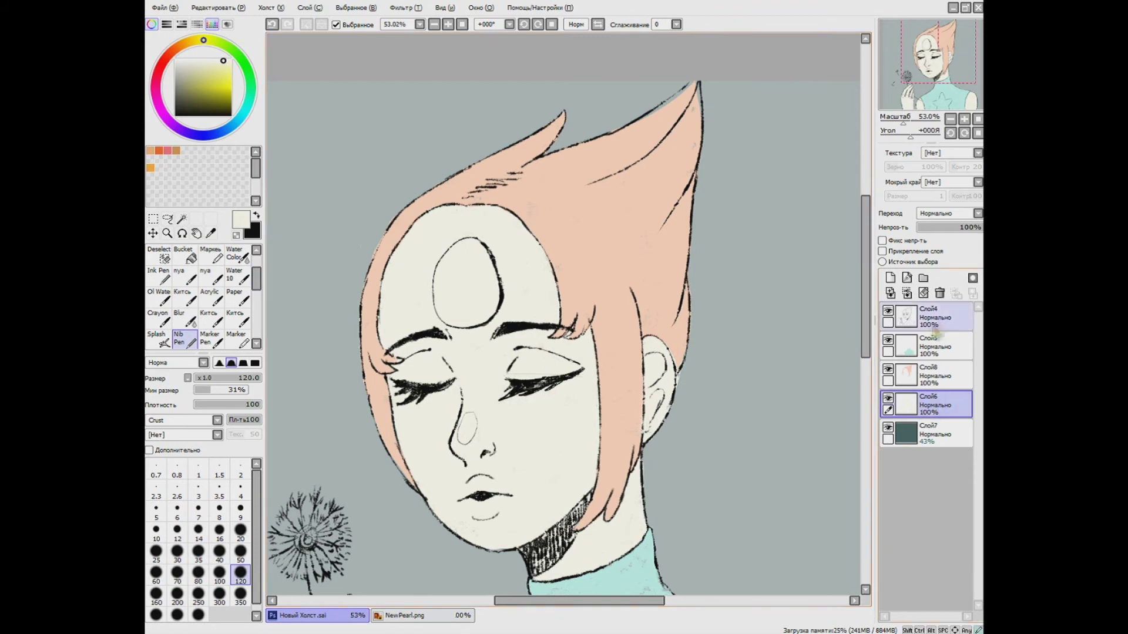
{"action": "key", "text": "e"}
{"action": "left_click_drag", "start_coordinate": [908, 131], "coordinate": [897, 130]}
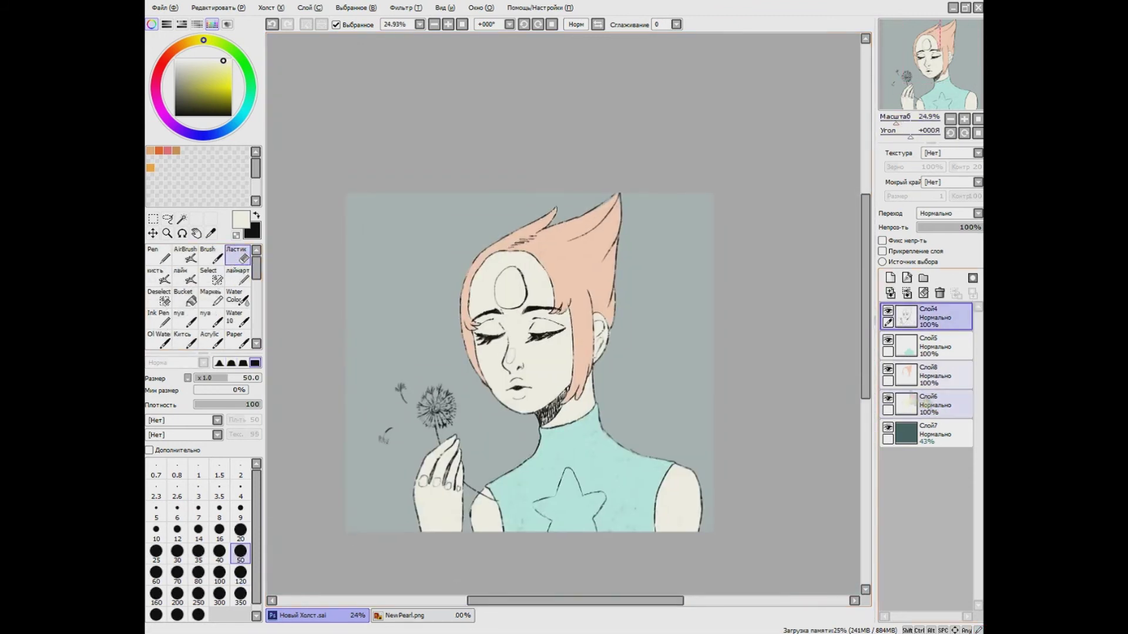
Sample the top's turquoise and fill its remaining small gaps on layer Слой5 with the Nib Pen at size 120.
{"action": "left_click", "coordinate": [931, 346]}
{"action": "left_click", "coordinate": [581, 467], "text": "alt"}
{"action": "key", "text": "n"}
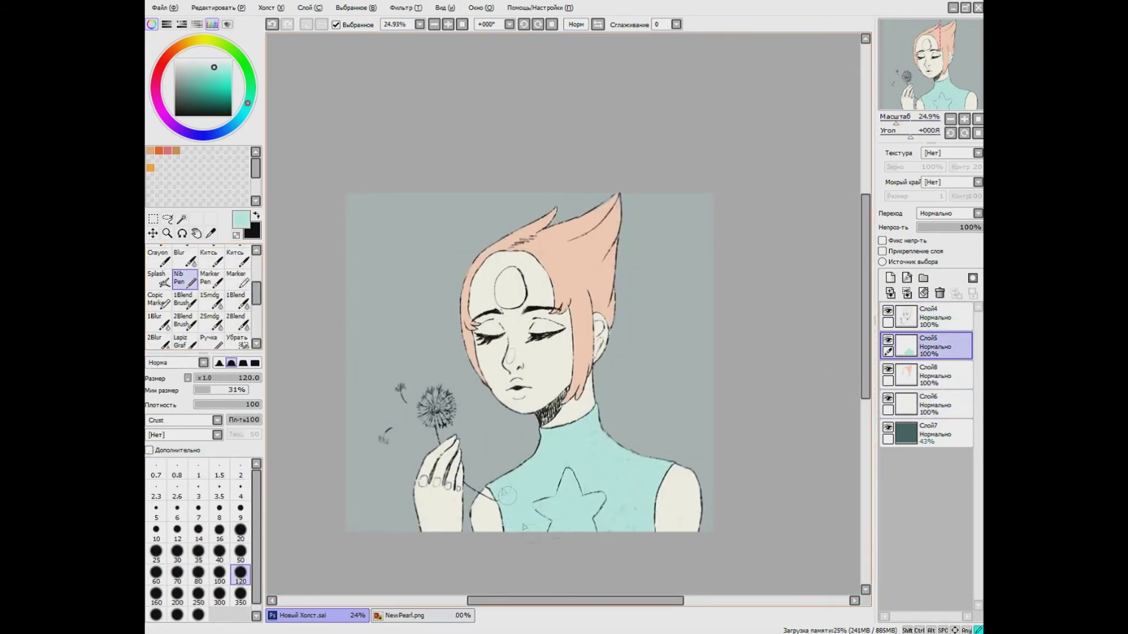
{"action": "key", "text": "e"}
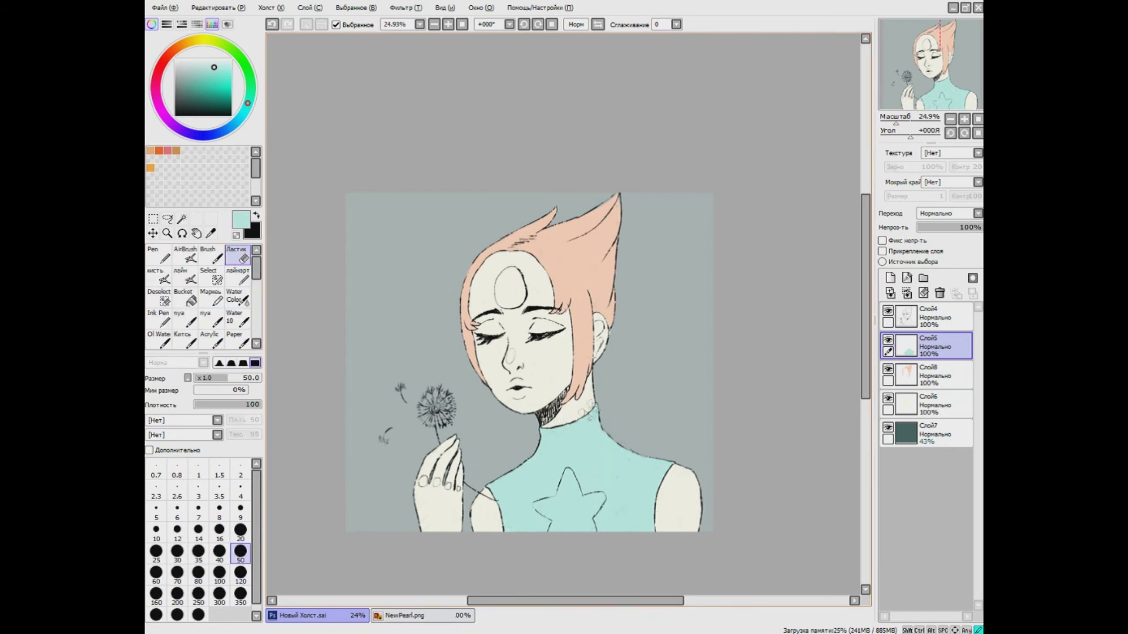
Sample the hair's peach and fill the gaps along the tall hair spike on layer Слой8 with the Nib Pen at size 20.
{"action": "scroll", "coordinate": [601, 194], "scroll_direction": "up", "scroll_amount": 5}
{"action": "left_click", "coordinate": [931, 374]}
{"action": "left_click", "coordinate": [602, 253], "text": "alt"}
{"action": "key", "text": "n"}
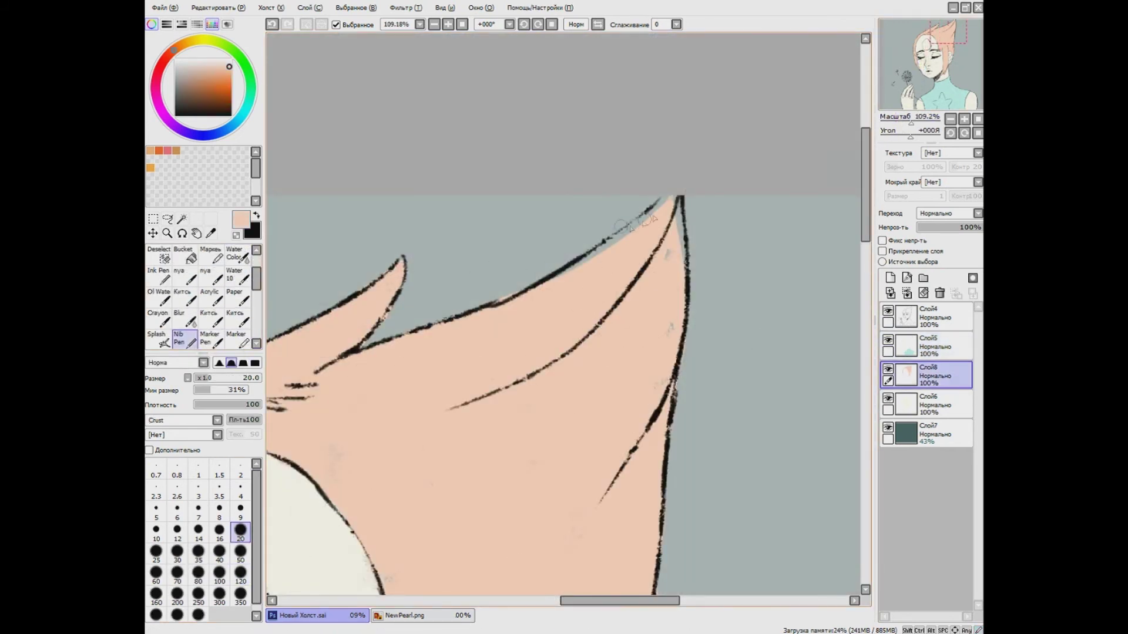
{"action": "scroll", "coordinate": [677, 297], "scroll_direction": "down", "scroll_amount": 5}
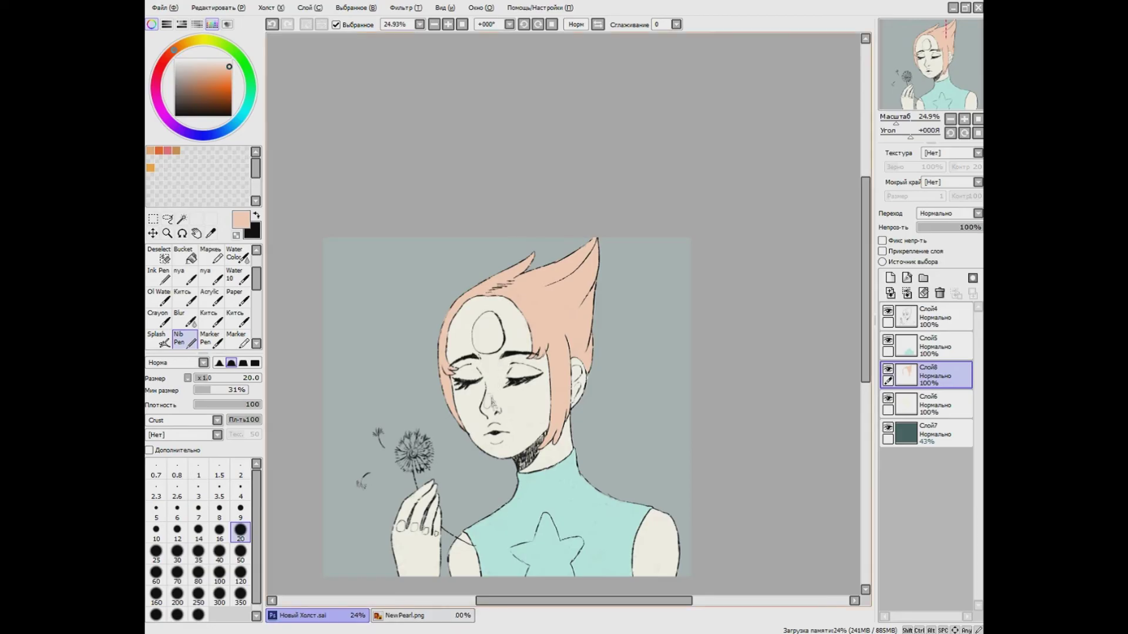
Check the gem's colour in NewPearl.png and fill the forehead gem near-white on a new layer above Слой5 with the Nib Pen.
{"action": "left_click", "coordinate": [404, 616]}
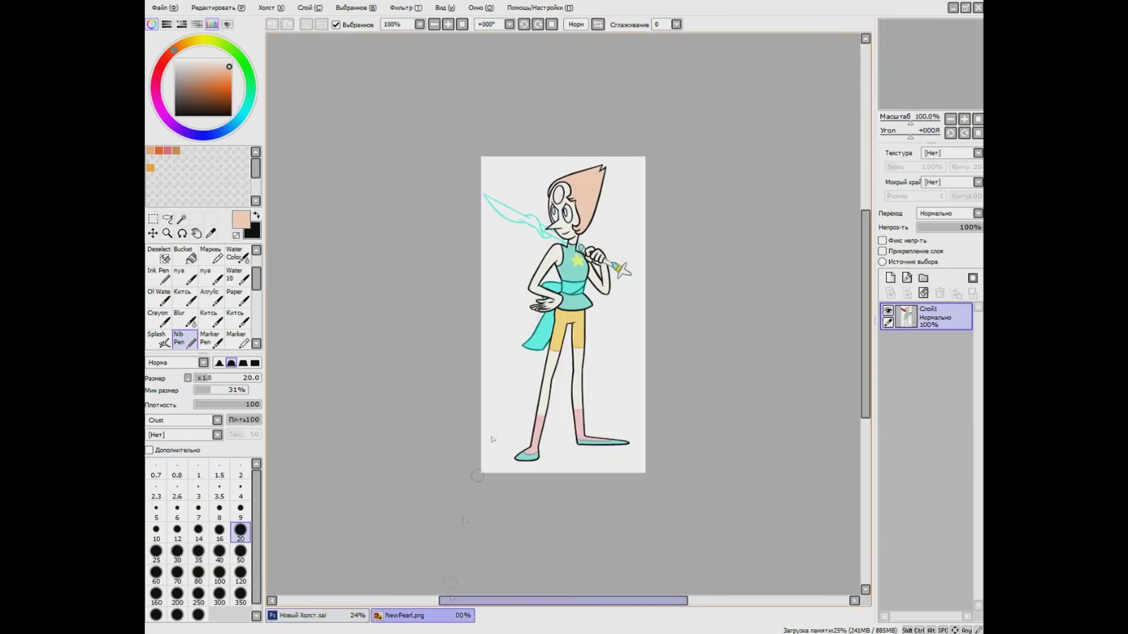
{"action": "left_click", "coordinate": [347, 617]}
{"action": "scroll", "coordinate": [528, 382], "scroll_direction": "up", "scroll_amount": 7}
{"action": "key", "text": "ctrl+shift+n"}
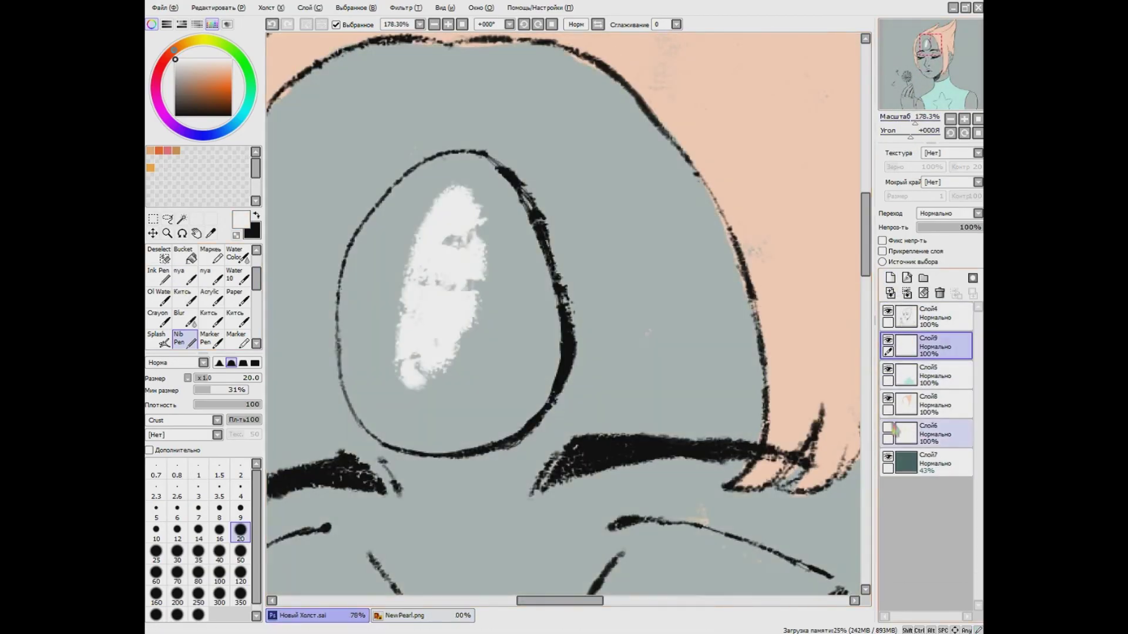
{"action": "mouse_move", "coordinate": [446, 235]}
{"action": "left_mouse_down"}
{"action": "mouse_move", "coordinate": [391, 279]}
{"action": "mouse_move", "coordinate": [364, 249]}
{"action": "mouse_move", "coordinate": [362, 405]}
{"action": "mouse_move", "coordinate": [386, 394]}
{"action": "mouse_move", "coordinate": [383, 408]}
{"action": "mouse_move", "coordinate": [417, 446]}
{"action": "mouse_move", "coordinate": [519, 417]}
{"action": "mouse_move", "coordinate": [520, 245]}
{"action": "mouse_move", "coordinate": [545, 355]}
{"action": "mouse_move", "coordinate": [520, 223]}
{"action": "mouse_move", "coordinate": [460, 168]}
{"action": "mouse_move", "coordinate": [477, 175]}
{"action": "mouse_move", "coordinate": [417, 216]}
{"action": "mouse_move", "coordinate": [484, 369]}
{"action": "mouse_move", "coordinate": [443, 408]}
{"action": "mouse_move", "coordinate": [491, 370]}
{"action": "mouse_move", "coordinate": [514, 332]}
{"action": "mouse_move", "coordinate": [501, 233]}
{"action": "mouse_move", "coordinate": [426, 218]}
{"action": "mouse_move", "coordinate": [429, 408]}
{"action": "mouse_move", "coordinate": [520, 394]}
{"action": "mouse_move", "coordinate": [517, 282]}
{"action": "left_mouse_up"}
Erase the white overflow around the forehead gem with the eraser at size 50 and show the skin layer Слой6 again.
{"action": "left_click", "coordinate": [241, 551]}
{"action": "key", "text": "e"}
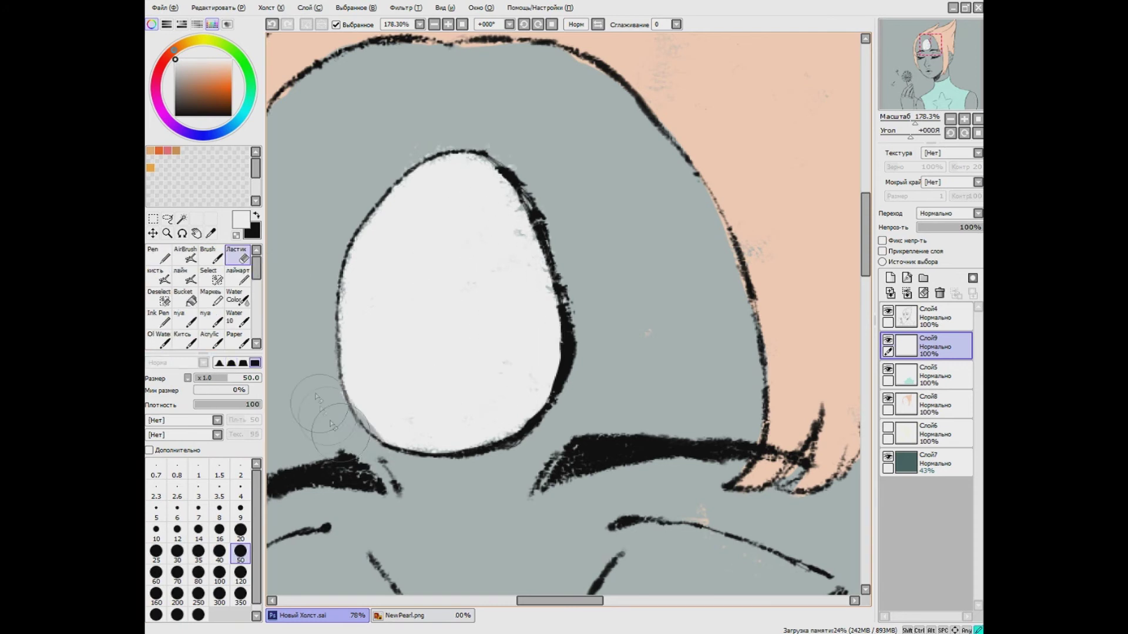
{"action": "left_click", "coordinate": [636, 357], "text": "ctrl+shift"}
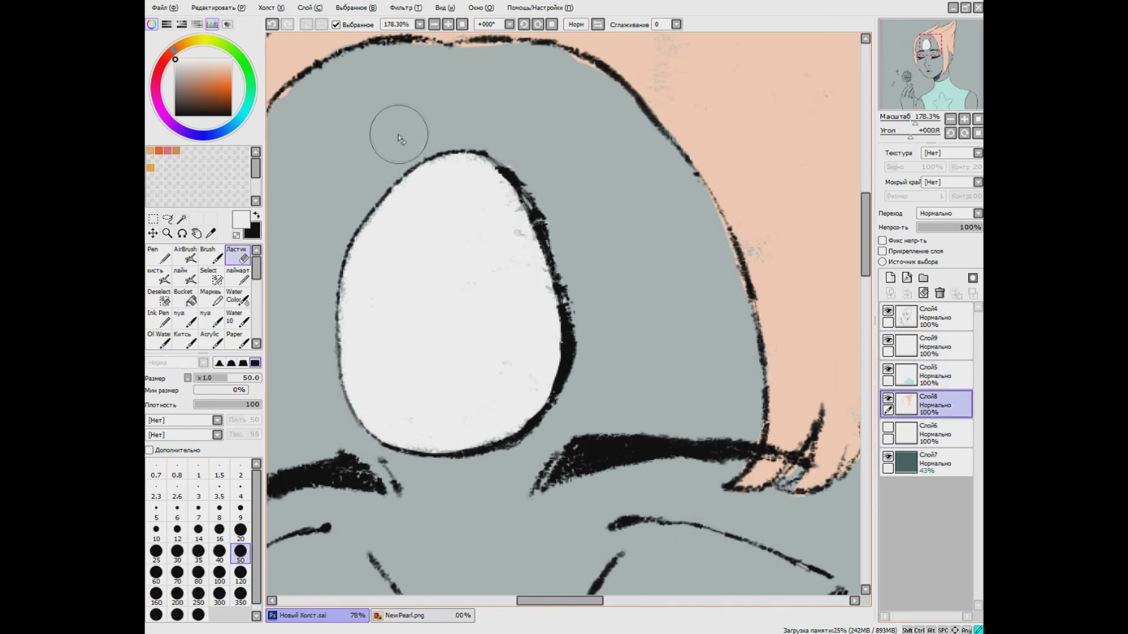
{"action": "scroll", "coordinate": [390, 125], "scroll_direction": "down", "scroll_amount": 5}
{"action": "left_click", "coordinate": [889, 429]}
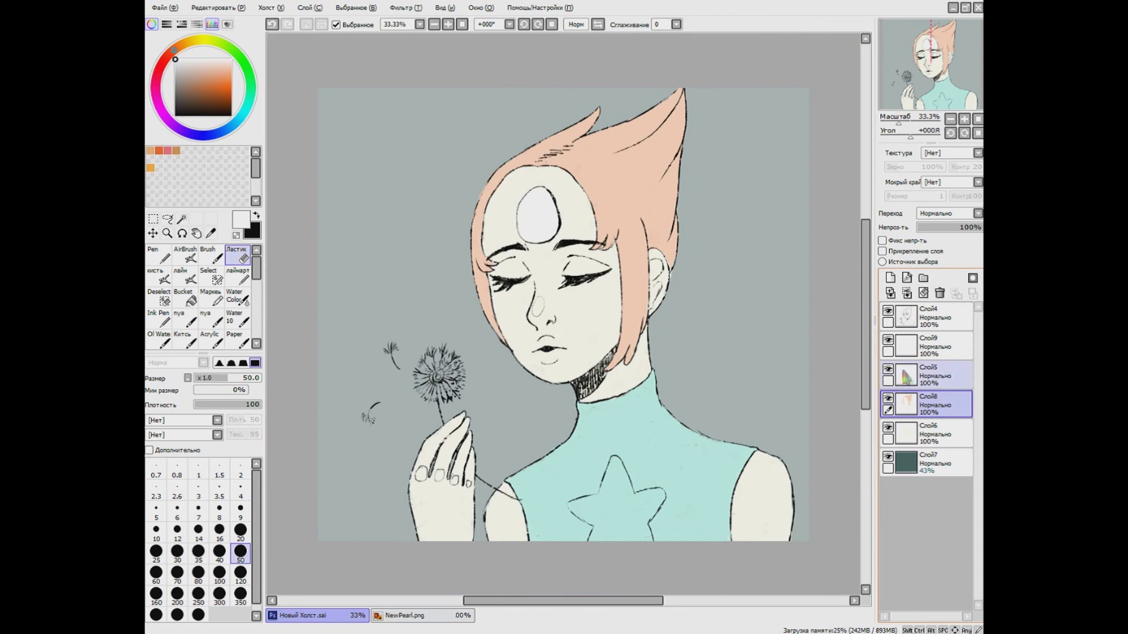
Make Слой9 the active layer and sample the star's yellow from NewPearl.png.
{"action": "left_click", "coordinate": [934, 346]}
{"action": "left_click_drag", "start_coordinate": [898, 124], "coordinate": [910, 130]}
{"action": "left_click", "coordinate": [406, 615]}
{"action": "left_click", "coordinate": [305, 615]}
{"action": "left_click", "coordinate": [405, 616]}
{"action": "left_click", "coordinate": [305, 616]}
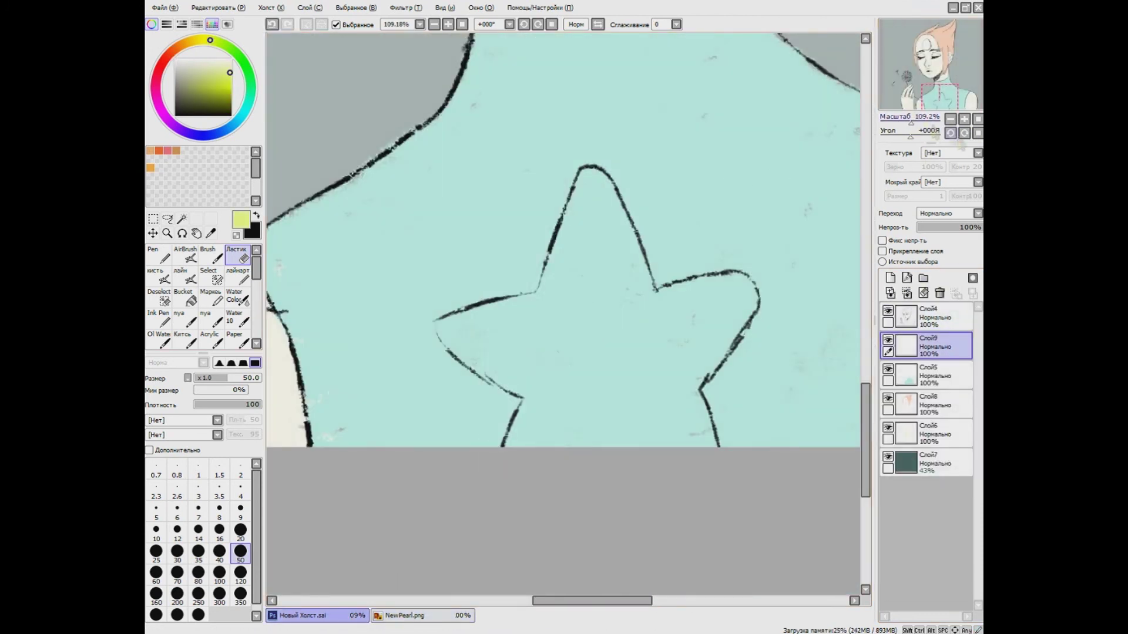
Fill the star on the top with pale yellow on layer Слой9 using the Nib Pen at sizes 50 and 20.
{"action": "scroll", "coordinate": [200, 317], "scroll_direction": "down", "scroll_amount": 2}
{"action": "left_click", "coordinate": [183, 337]}
{"action": "mouse_move", "coordinate": [587, 447]}
{"action": "left_mouse_down"}
{"action": "mouse_move", "coordinate": [564, 329]}
{"action": "mouse_move", "coordinate": [587, 223]}
{"action": "mouse_move", "coordinate": [629, 411]}
{"action": "left_mouse_up"}
{"action": "left_click_drag", "start_coordinate": [917, 124], "coordinate": [909, 121]}
{"action": "left_click", "coordinate": [411, 616]}
{"action": "left_click", "coordinate": [347, 617]}
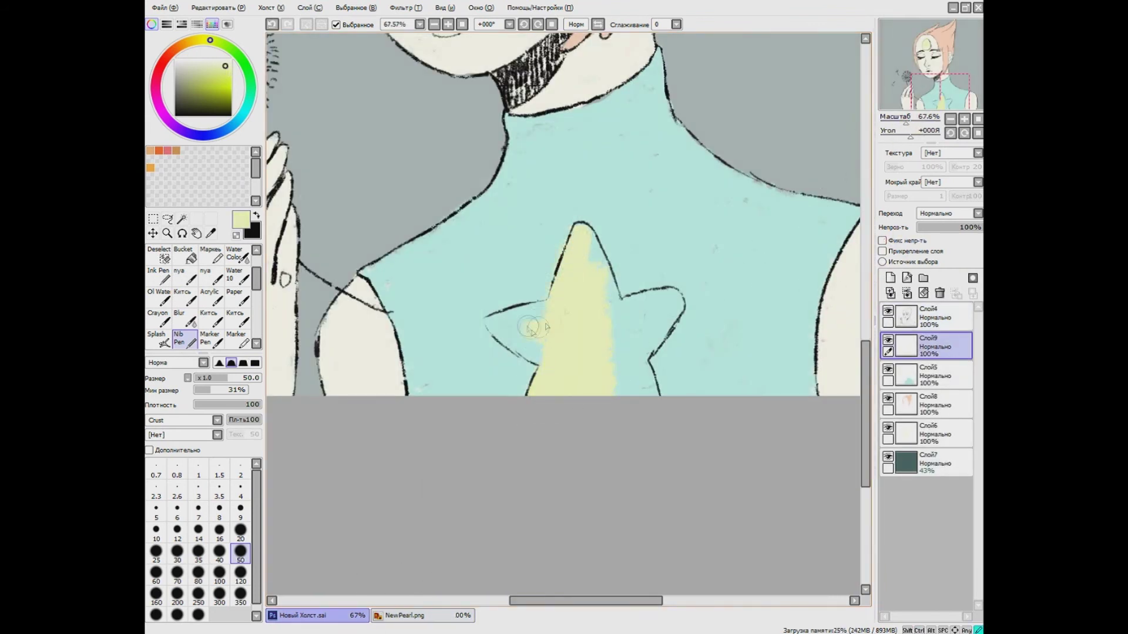
{"action": "mouse_move", "coordinate": [607, 319]}
{"action": "left_mouse_down"}
{"action": "mouse_move", "coordinate": [640, 353]}
{"action": "mouse_move", "coordinate": [617, 322]}
{"action": "left_mouse_up"}
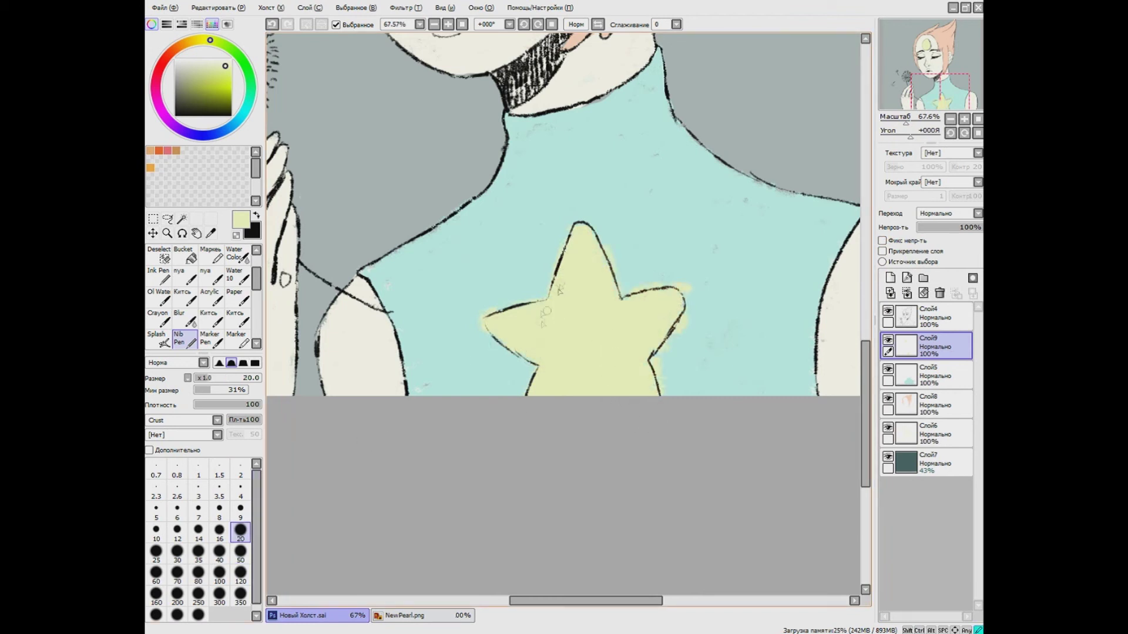
Erase the yellow overflow around the star's outline with the eraser at size 50.
{"action": "key", "text": "e"}
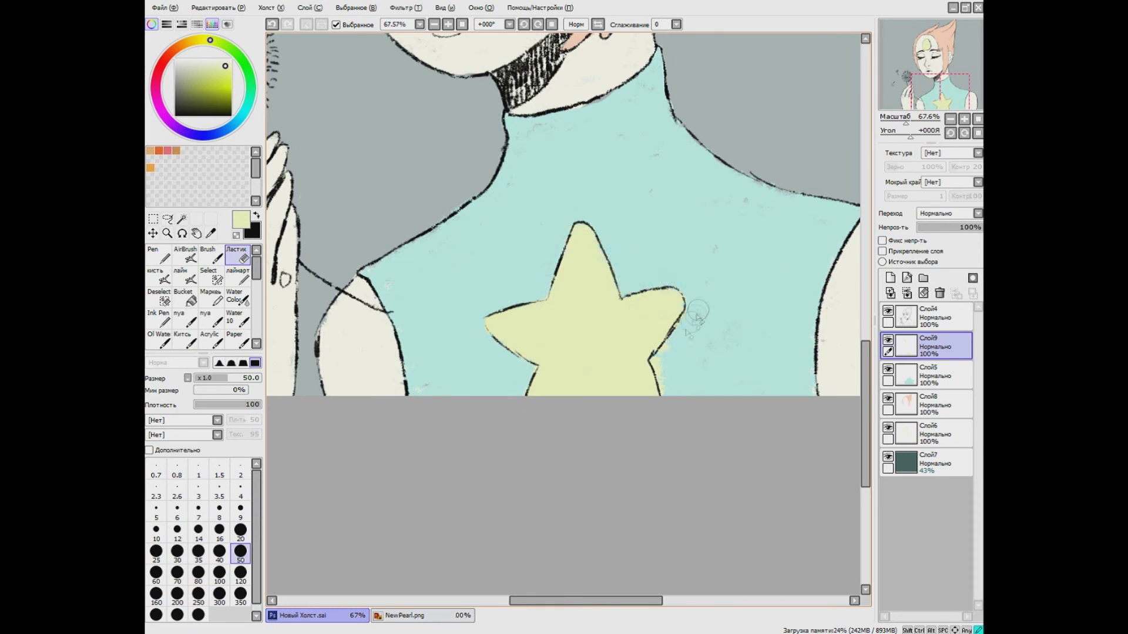
{"action": "key", "text": "minus"}
{"action": "key", "text": "minus"}
Lock the opacity of layer Слой9, lasso around the near-white forehead gem and move it onto a separate layer.
{"action": "left_click", "coordinate": [882, 241]}
{"action": "left_click", "coordinate": [404, 616]}
{"action": "left_click", "coordinate": [301, 615]}
{"action": "left_click", "coordinate": [168, 218]}
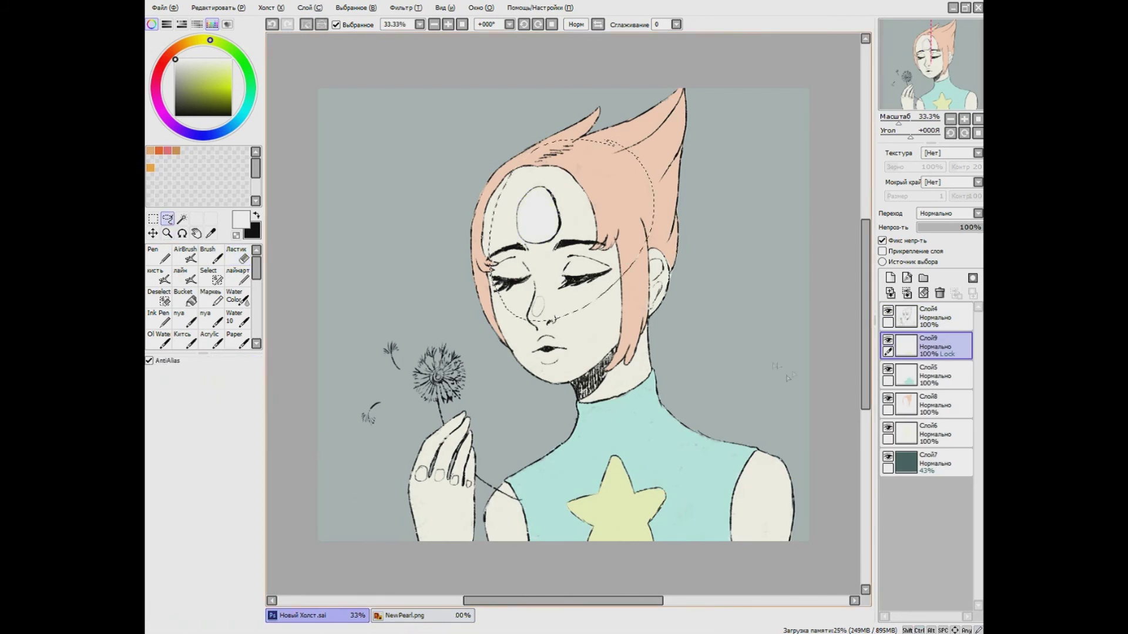
{"action": "left_click", "coordinate": [217, 8]}
{"action": "left_click", "coordinate": [229, 70]}
{"action": "mouse_move", "coordinate": [923, 401]}
{"action": "left_mouse_down"}
{"action": "mouse_move", "coordinate": [928, 349]}
{"action": "mouse_move", "coordinate": [940, 394]}
{"action": "left_mouse_up"}
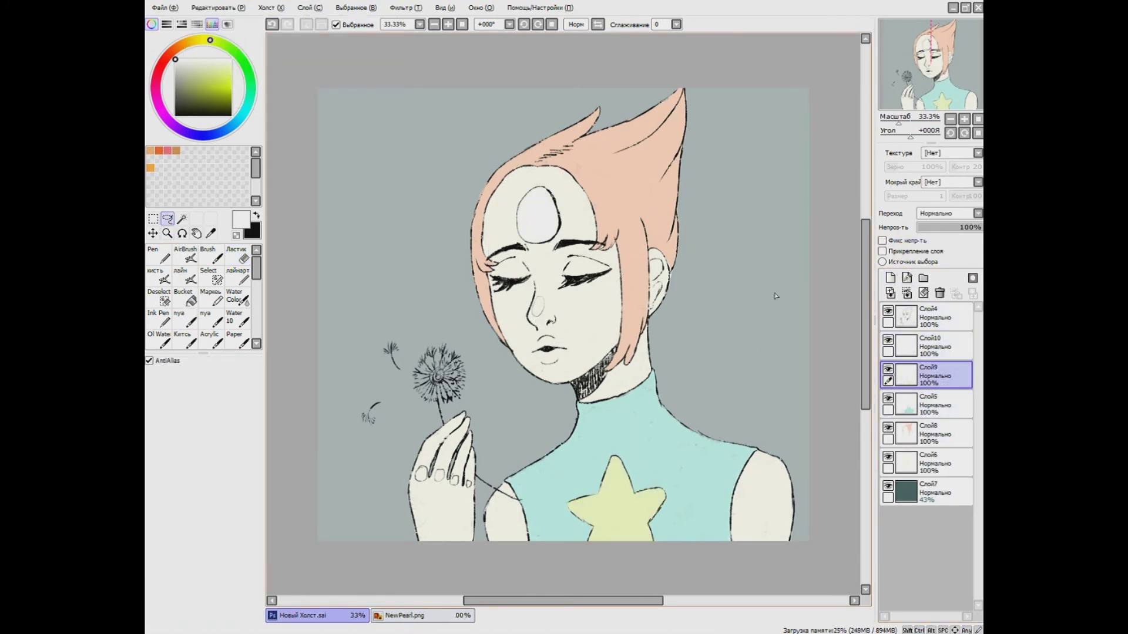
Lock the opacity of background layer Слой7, recolour it to pale blue and set the layer's opacity to 100%.
{"action": "left_click_drag", "start_coordinate": [898, 124], "coordinate": [896, 124]}
{"action": "left_click", "coordinate": [934, 491]}
{"action": "left_click", "coordinate": [882, 241]}
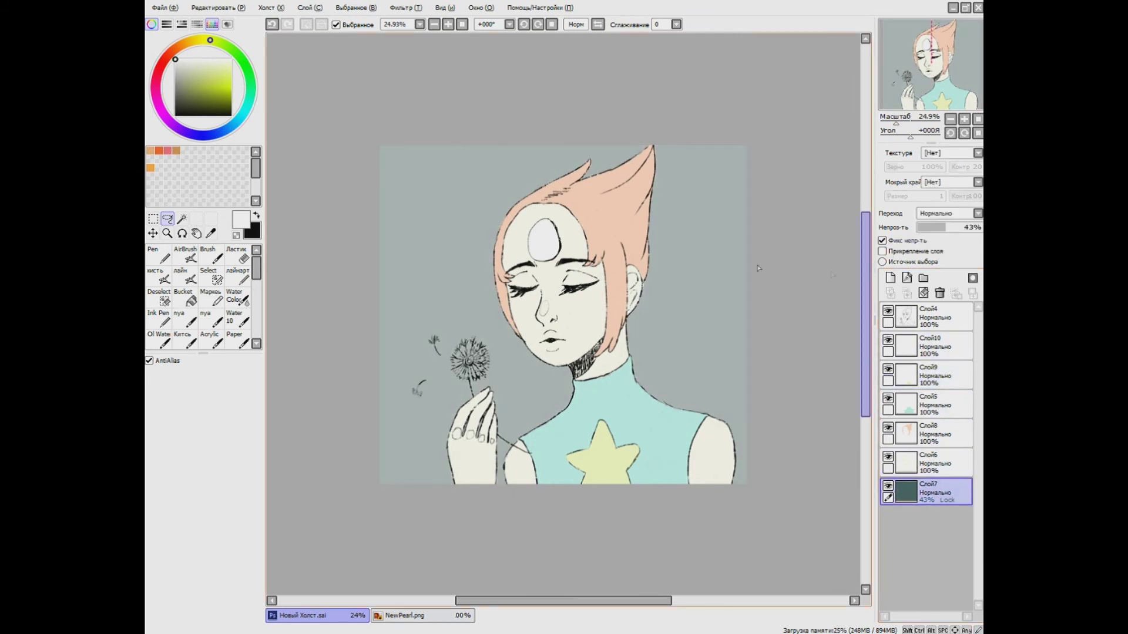
{"action": "left_click", "coordinate": [246, 108]}
{"action": "left_click", "coordinate": [206, 66]}
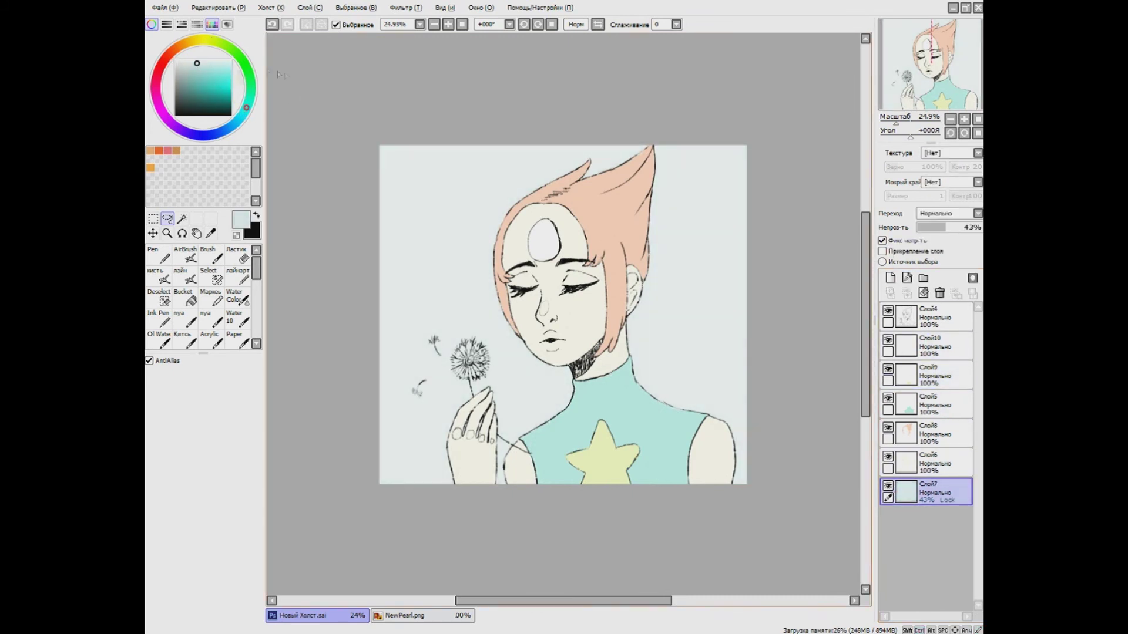
{"action": "key", "text": "ctrl+z"}
{"action": "left_click", "coordinate": [208, 63]}
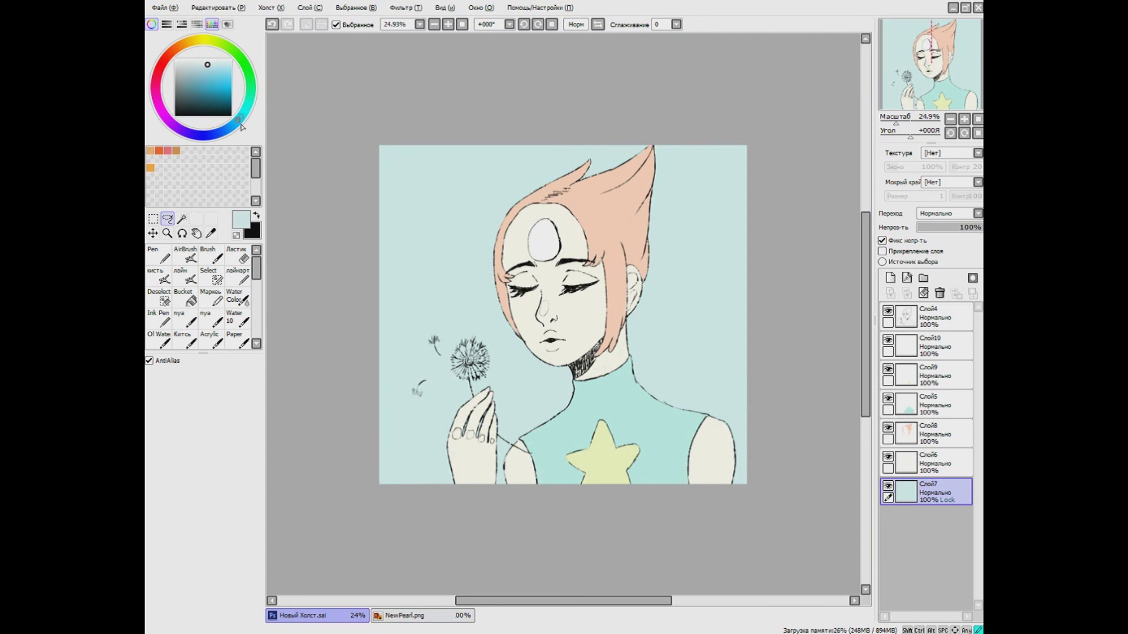
Add a layer clipped to Слой7 and brush paler blue patches behind the girl with the Nib Pen at size 500.
{"action": "key", "text": "ctrl+shift+n"}
{"action": "left_click", "coordinate": [883, 251]}
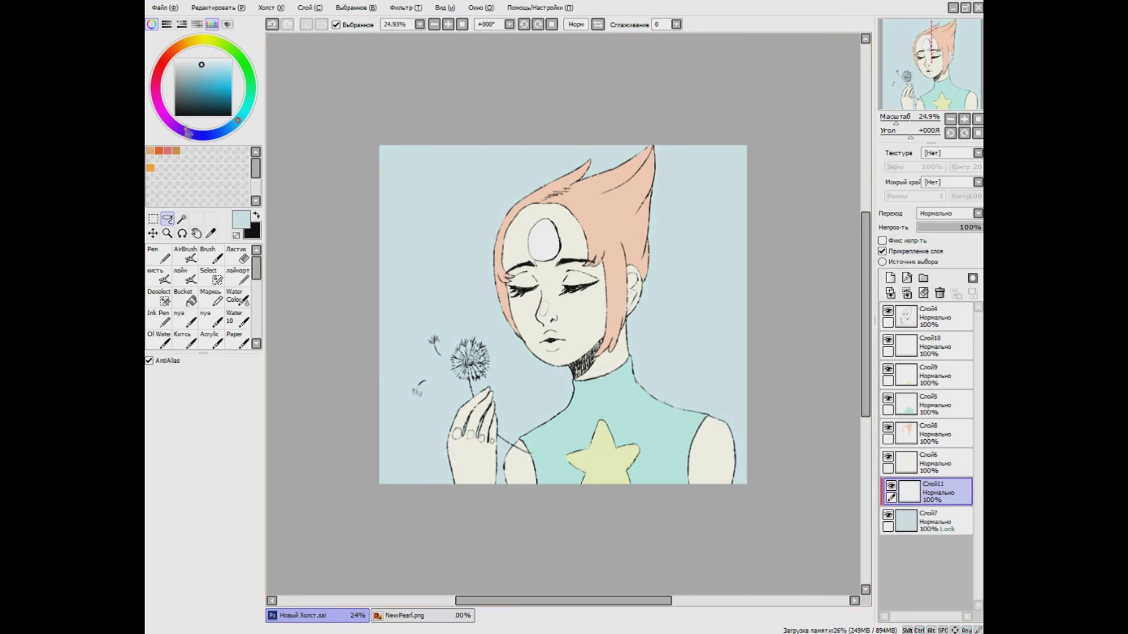
{"action": "left_click", "coordinate": [173, 124]}
{"action": "scroll", "coordinate": [199, 294], "scroll_direction": "down", "scroll_amount": 2}
{"action": "left_click", "coordinate": [179, 339]}
{"action": "mouse_move", "coordinate": [405, 200]}
{"action": "left_mouse_down"}
{"action": "mouse_move", "coordinate": [694, 194]}
{"action": "mouse_move", "coordinate": [723, 411]}
{"action": "mouse_move", "coordinate": [540, 432]}
{"action": "left_mouse_up"}
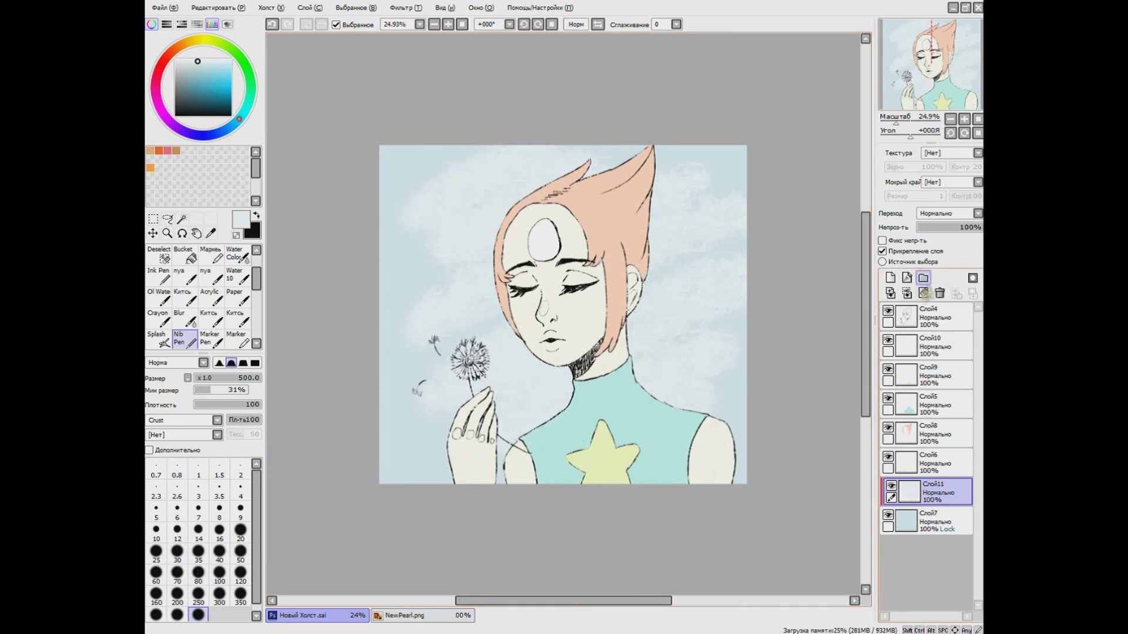
{"action": "left_click_drag", "start_coordinate": [411, 177], "coordinate": [582, 335]}
{"action": "left_click_drag", "start_coordinate": [505, 364], "coordinate": [581, 452]}
{"action": "left_click_drag", "start_coordinate": [446, 152], "coordinate": [617, 240]}
{"action": "left_click_drag", "start_coordinate": [652, 153], "coordinate": [705, 411]}
Sample the hair's peach and brush a soft peach glow around the head on a new layer above Слой11.
{"action": "left_click", "coordinate": [640, 223], "text": "alt"}
{"action": "left_click_drag", "start_coordinate": [646, 223], "coordinate": [652, 393]}
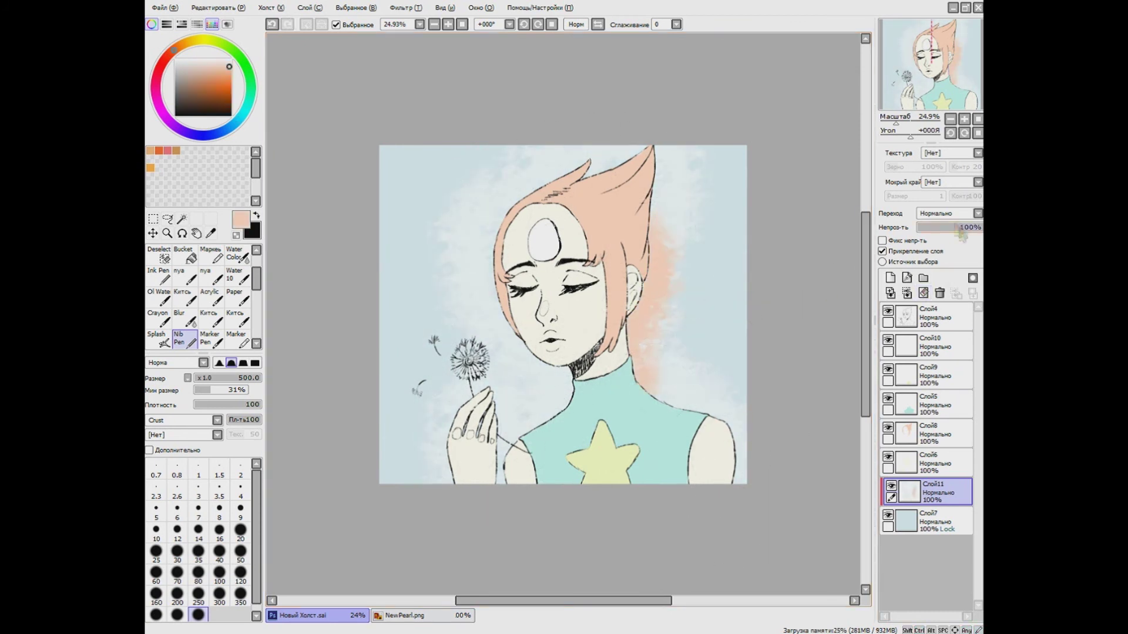
{"action": "left_click", "coordinate": [891, 278]}
{"action": "left_click_drag", "start_coordinate": [664, 170], "coordinate": [584, 154]}
{"action": "left_click_drag", "start_coordinate": [499, 224], "coordinate": [517, 358]}
Brush the top's turquoise behind the shoulders on Слой12 and set that layer's opacity to 80%.
{"action": "left_click", "coordinate": [516, 475], "text": "alt"}
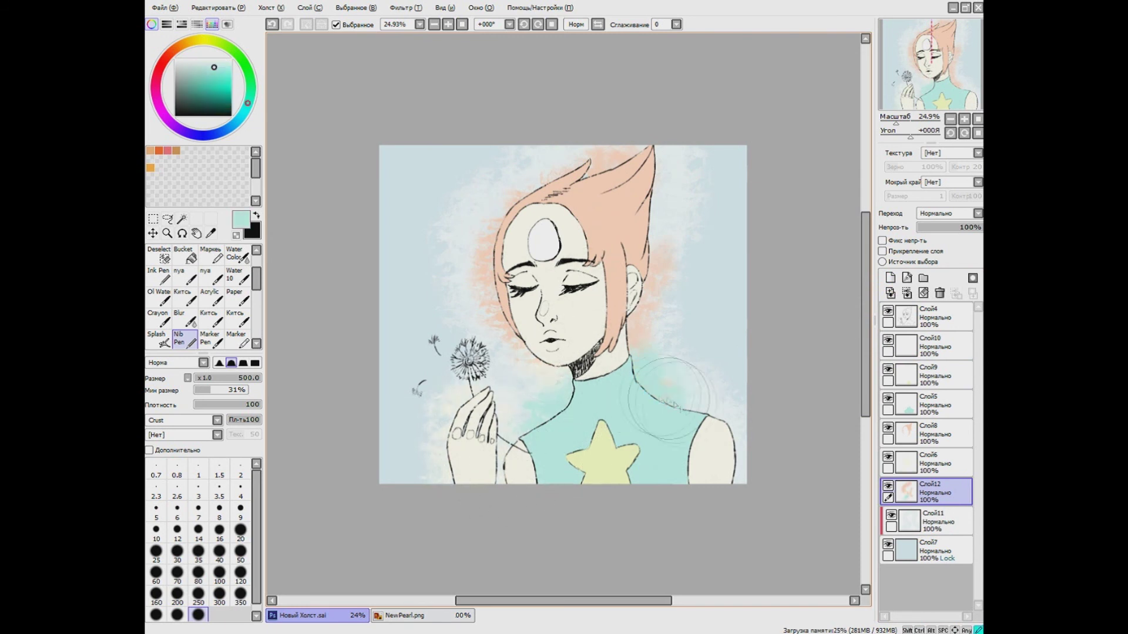
{"action": "left_click", "coordinate": [623, 200], "text": "alt"}
{"action": "left_click_drag", "start_coordinate": [972, 228], "coordinate": [946, 235]}
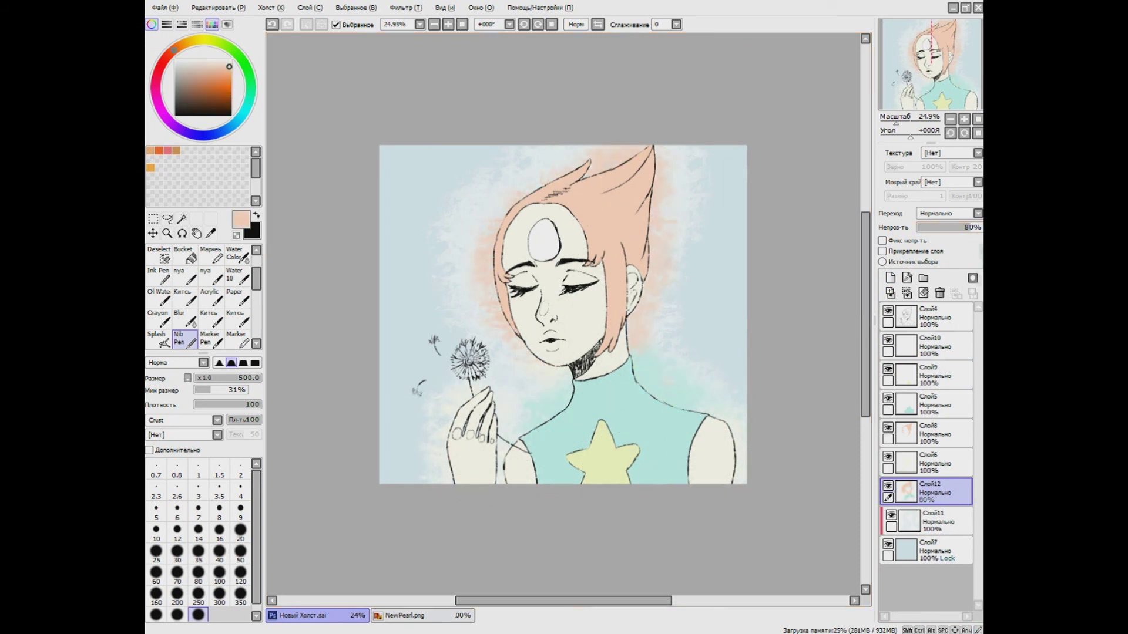
Sample a near-white and brush it over the outer blue background on layer Слой11 with the Nib Pen at size 500.
{"action": "left_click", "coordinate": [934, 520]}
{"action": "left_click", "coordinate": [517, 176], "text": "alt"}
{"action": "mouse_move", "coordinate": [517, 147]}
{"action": "left_mouse_down"}
{"action": "mouse_move", "coordinate": [430, 242]}
{"action": "mouse_move", "coordinate": [399, 435]}
{"action": "left_mouse_up"}
{"action": "left_click_drag", "start_coordinate": [723, 176], "coordinate": [716, 265]}
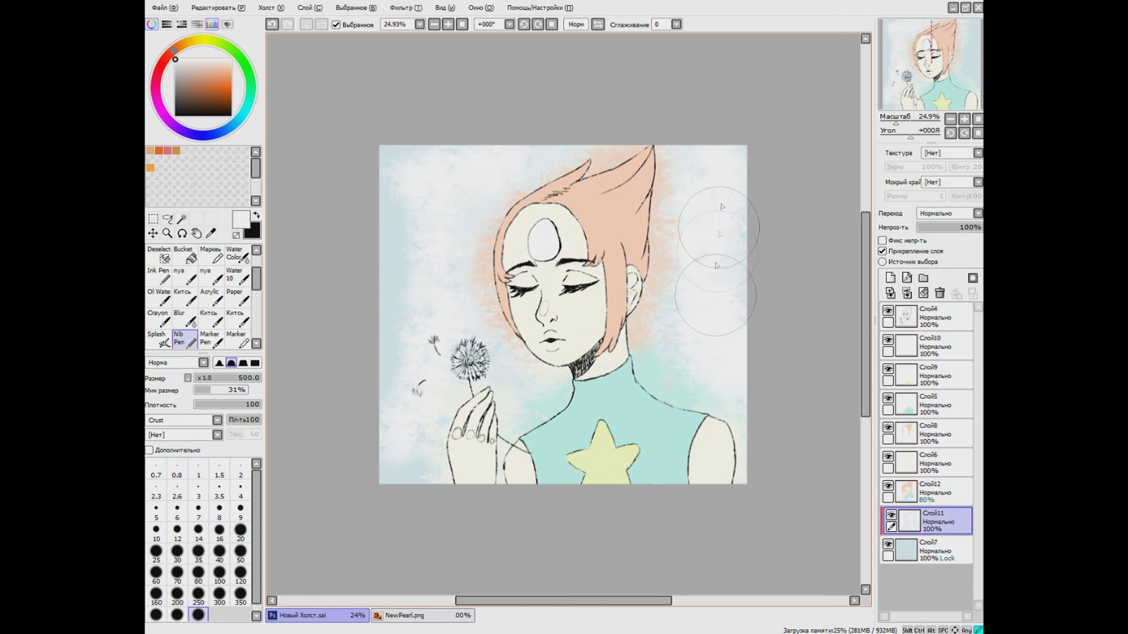
{"action": "left_click_drag", "start_coordinate": [365, 466], "coordinate": [388, 153]}
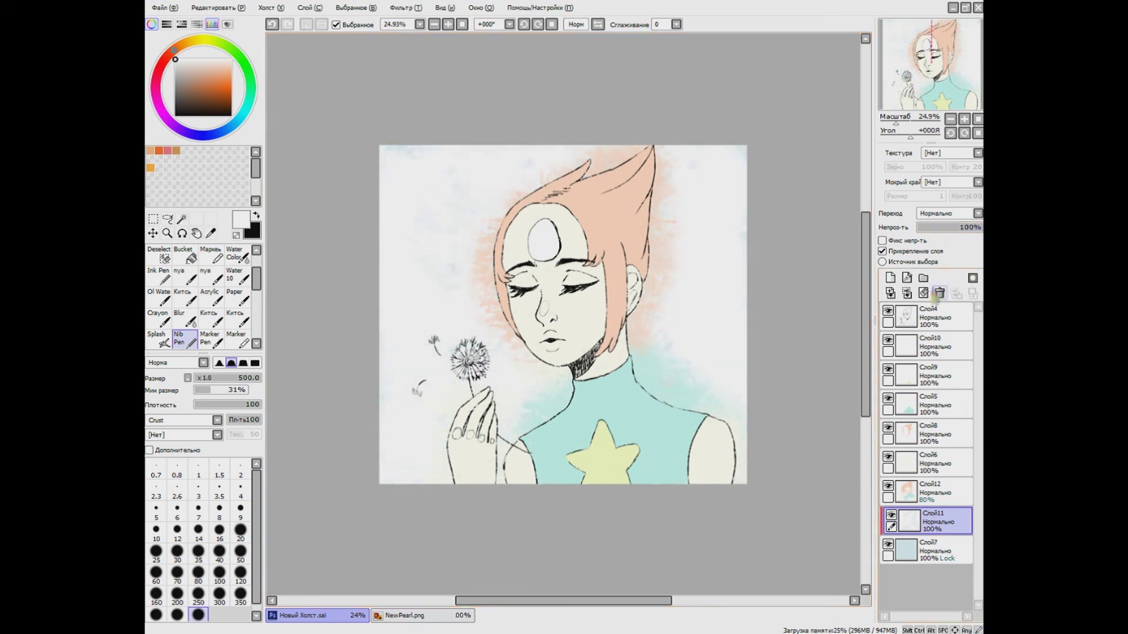
{"action": "left_click", "coordinate": [939, 293]}
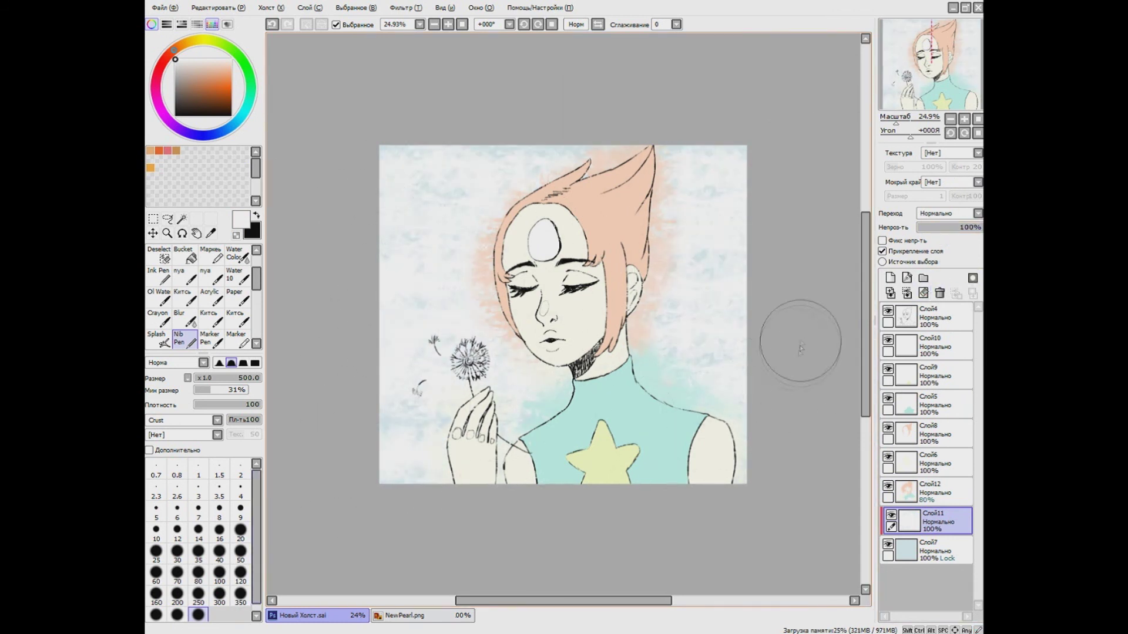
Sample the pale blue and brush it back over the background on Слой11 at density 69.
{"action": "left_click", "coordinate": [515, 407], "text": "alt"}
{"action": "mouse_move", "coordinate": [434, 149]}
{"action": "left_mouse_down"}
{"action": "mouse_move", "coordinate": [366, 214]}
{"action": "mouse_move", "coordinate": [453, 503]}
{"action": "left_mouse_up"}
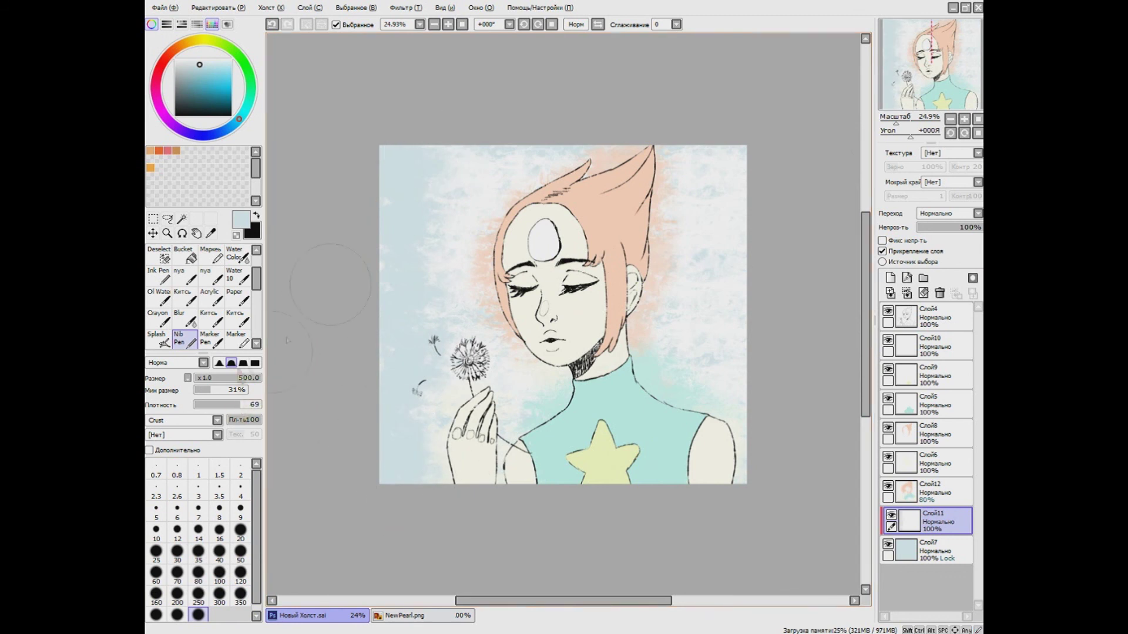
{"action": "mouse_move", "coordinate": [452, 199]}
{"action": "left_mouse_down"}
{"action": "mouse_move", "coordinate": [378, 403]}
{"action": "mouse_move", "coordinate": [730, 314]}
{"action": "mouse_move", "coordinate": [726, 411]}
{"action": "left_mouse_up"}
{"action": "left_click", "coordinate": [401, 232], "text": "alt"}
{"action": "left_click", "coordinate": [725, 285], "text": "alt"}
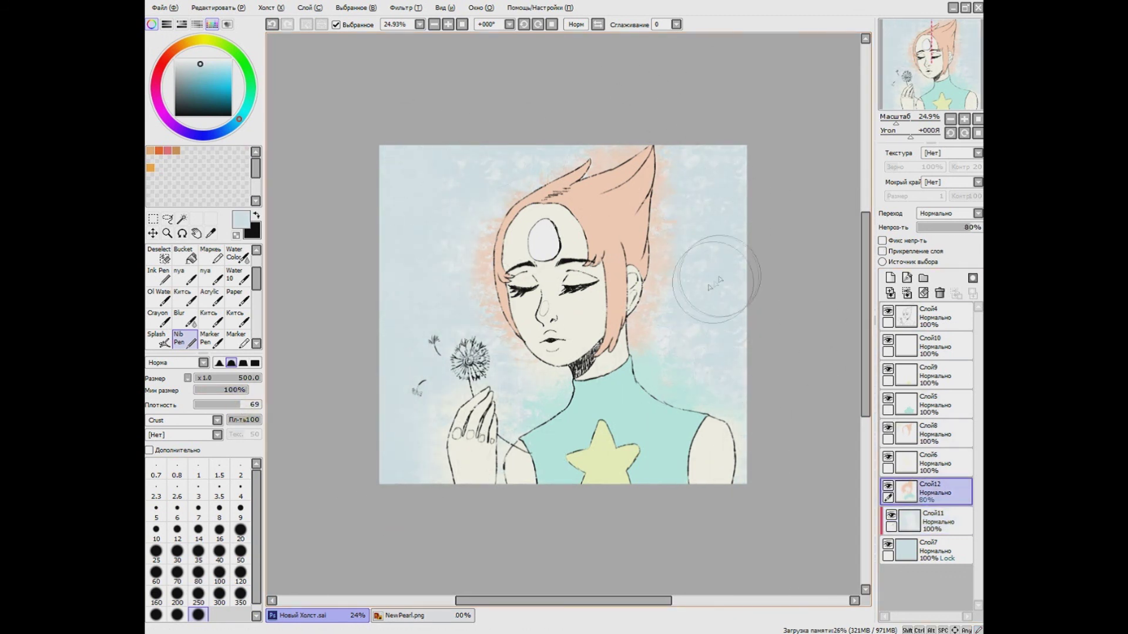
Add a new layer directly below line art layer Слой4 and sample the gem's white for the Nib Pen at size 120.
{"action": "key", "text": "h"}
{"action": "left_click", "coordinate": [597, 25]}
{"action": "key", "text": "ctrl+shift+n"}
{"action": "left_click", "coordinate": [543, 238], "text": "alt"}
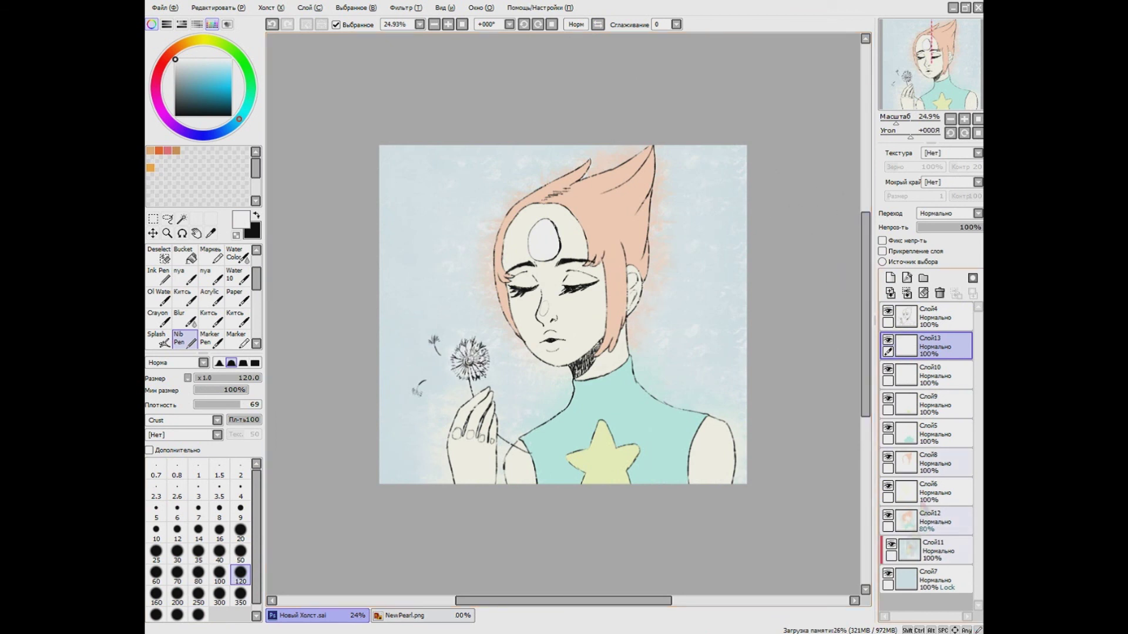
Add a layer clipped to skin layer Слой6 and paint pale pink blush on the cheeks and nose with the Nib Pen at size 120.
{"action": "left_click", "coordinate": [934, 492]}
{"action": "key", "text": "ctrl+shift+n"}
{"action": "key", "text": "ctrl+plus"}
{"action": "left_click", "coordinate": [224, 60]}
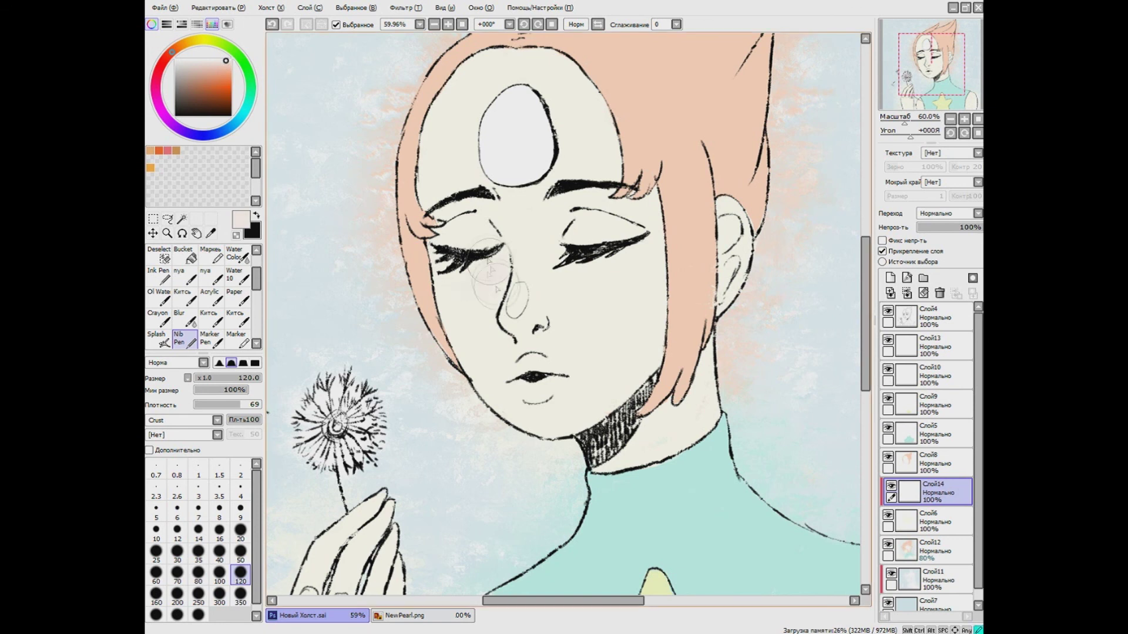
{"action": "left_click_drag", "start_coordinate": [617, 267], "coordinate": [646, 264]}
{"action": "left_click_drag", "start_coordinate": [453, 288], "coordinate": [470, 312]}
{"action": "left_click_drag", "start_coordinate": [517, 299], "coordinate": [522, 259]}
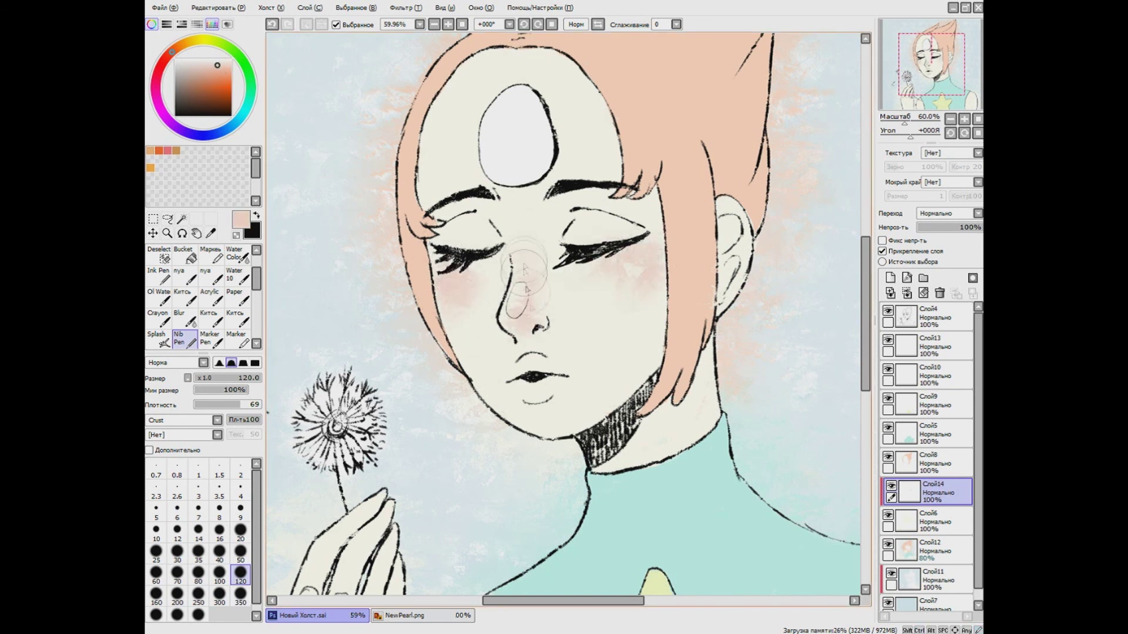
Paint the same pink blush on the lips, fingers and shoulders on layer Слой14.
{"action": "mouse_move", "coordinate": [523, 370]}
{"action": "left_mouse_down"}
{"action": "mouse_move", "coordinate": [544, 391]}
{"action": "mouse_move", "coordinate": [535, 396]}
{"action": "left_mouse_up"}
{"action": "key", "text": "ctrl+minus"}
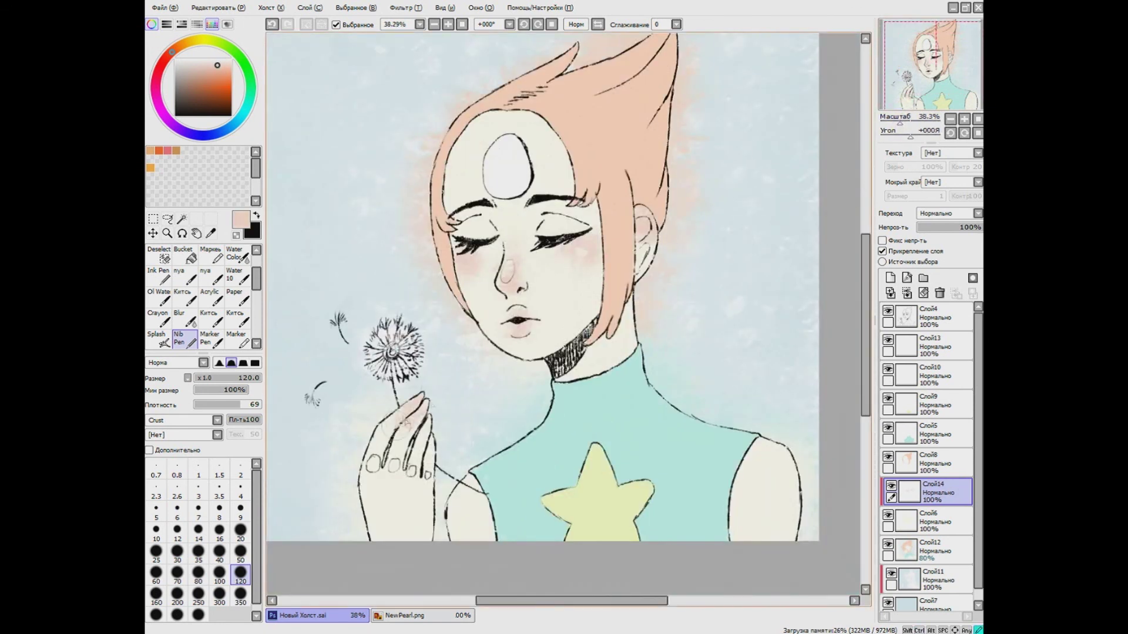
{"action": "left_click_drag", "start_coordinate": [805, 452], "coordinate": [763, 475]}
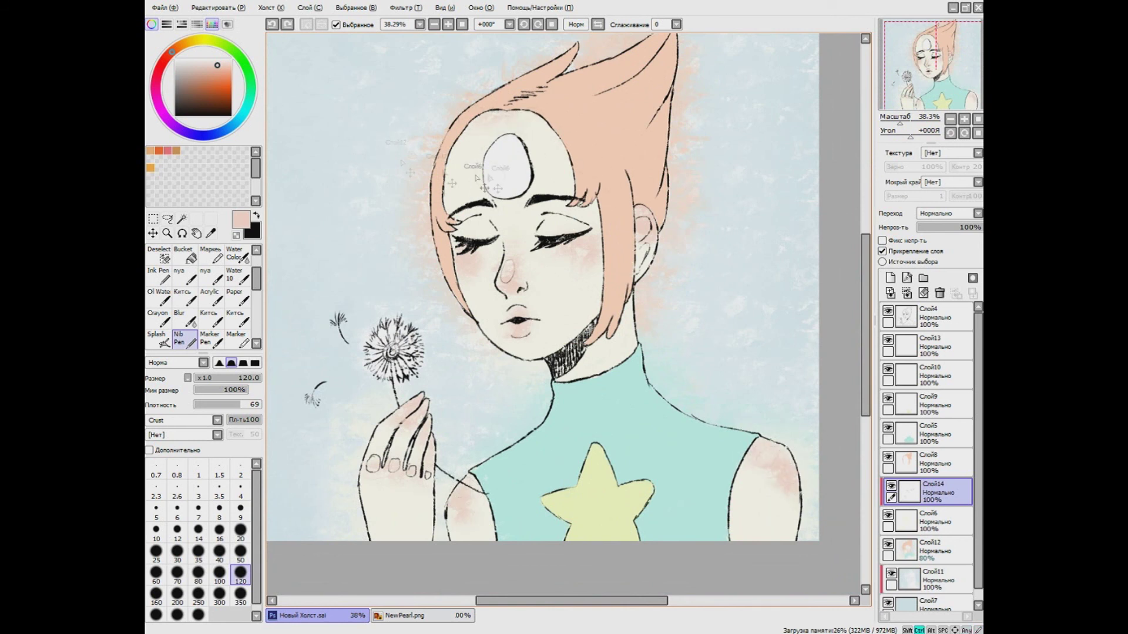
Shade the skin along the hairline and neck with beige on Слой14, using the Nib Pen at sizes 350 and 50.
{"action": "left_click", "coordinate": [457, 172], "text": "alt"}
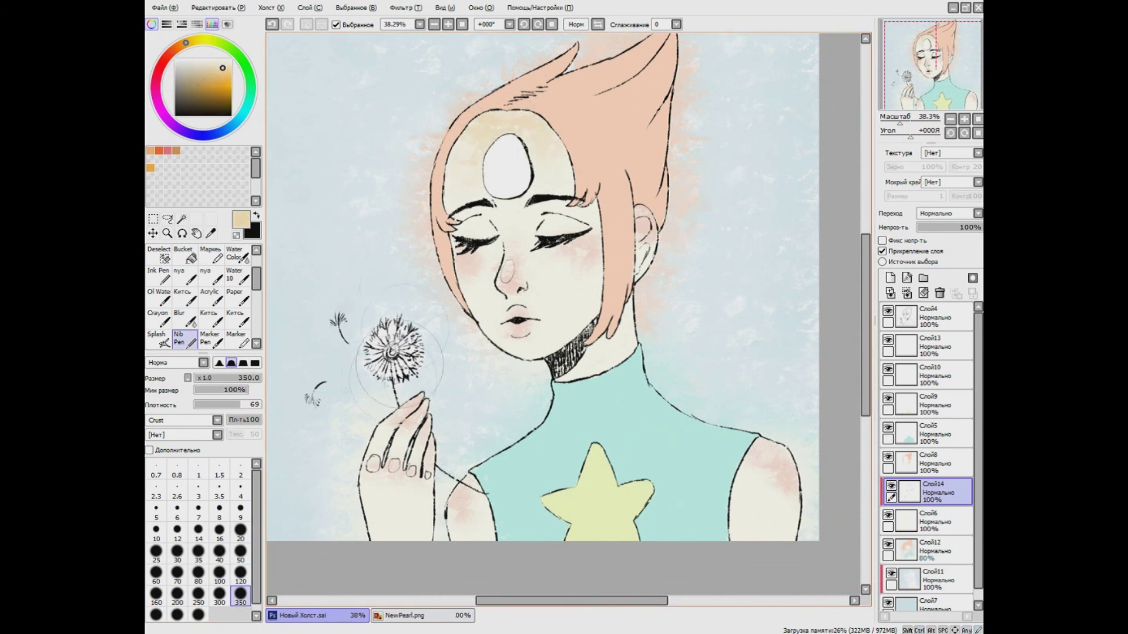
{"action": "left_click", "coordinate": [240, 552]}
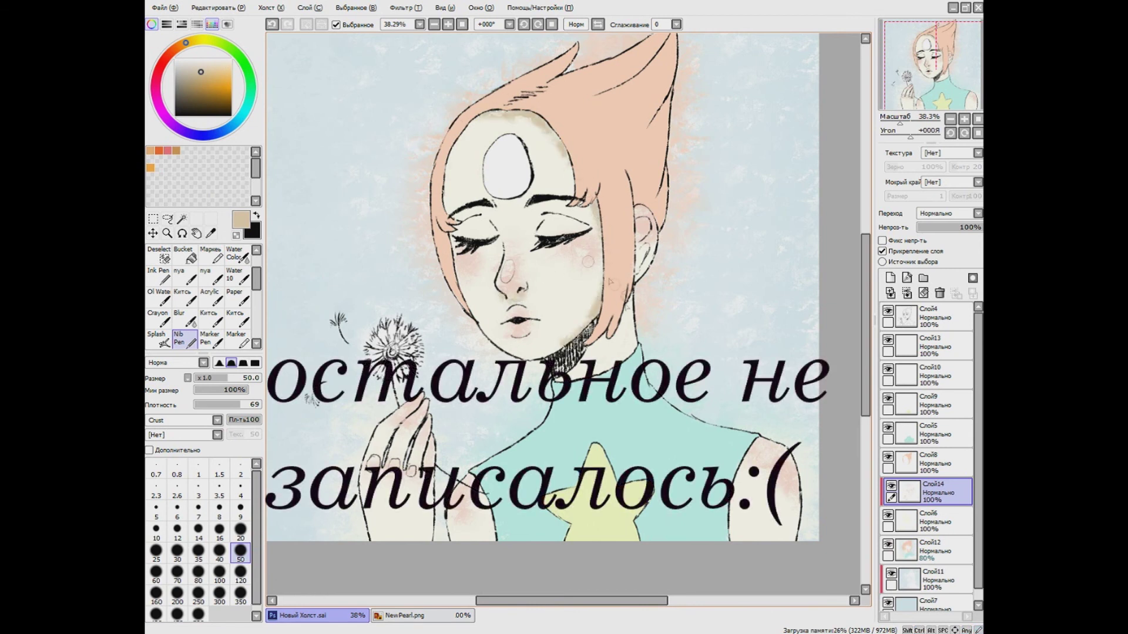
{"action": "left_click", "coordinate": [598, 360], "text": "alt"}
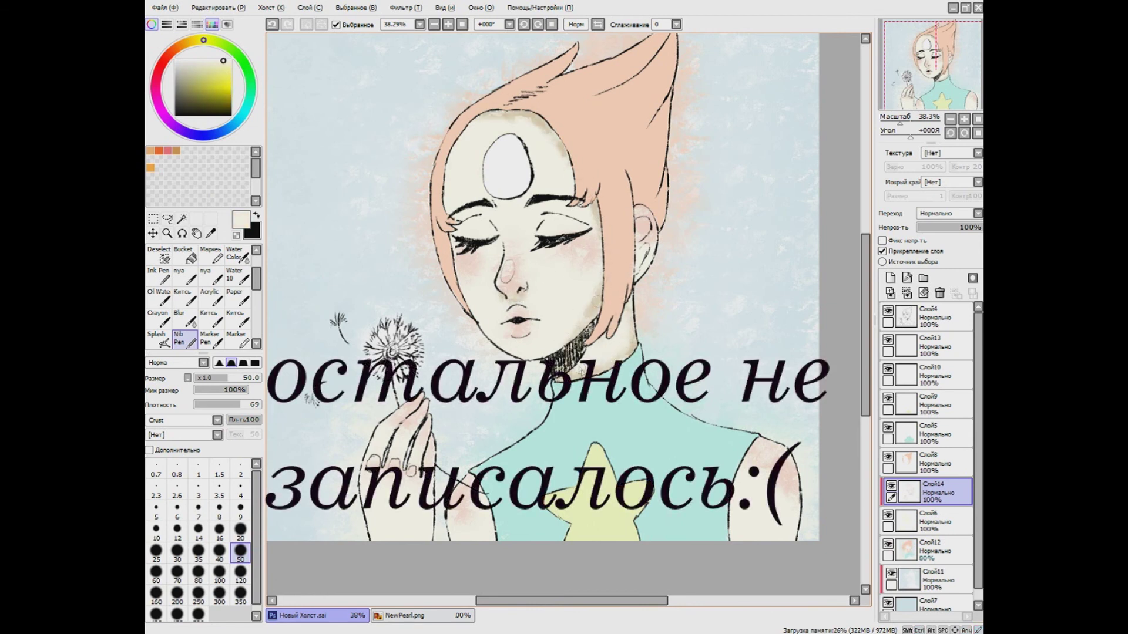